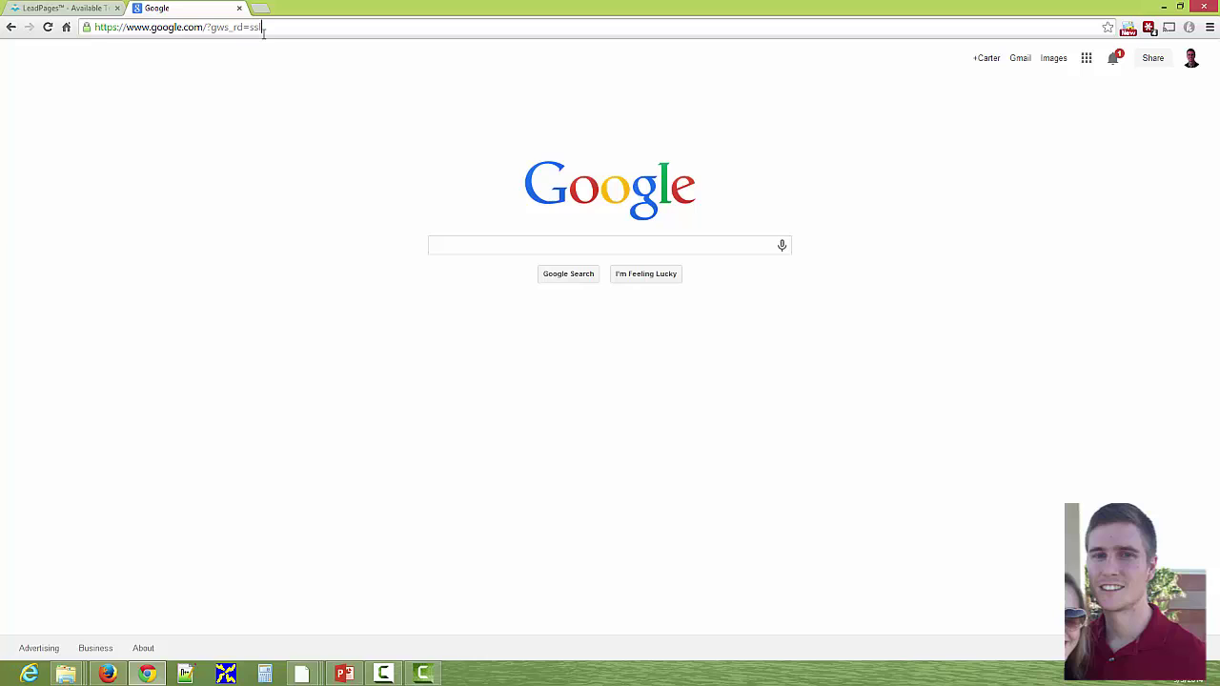
# Step: Open the LeadPages website and bring up its page of pricing plans
pyautogui.click(263, 29)
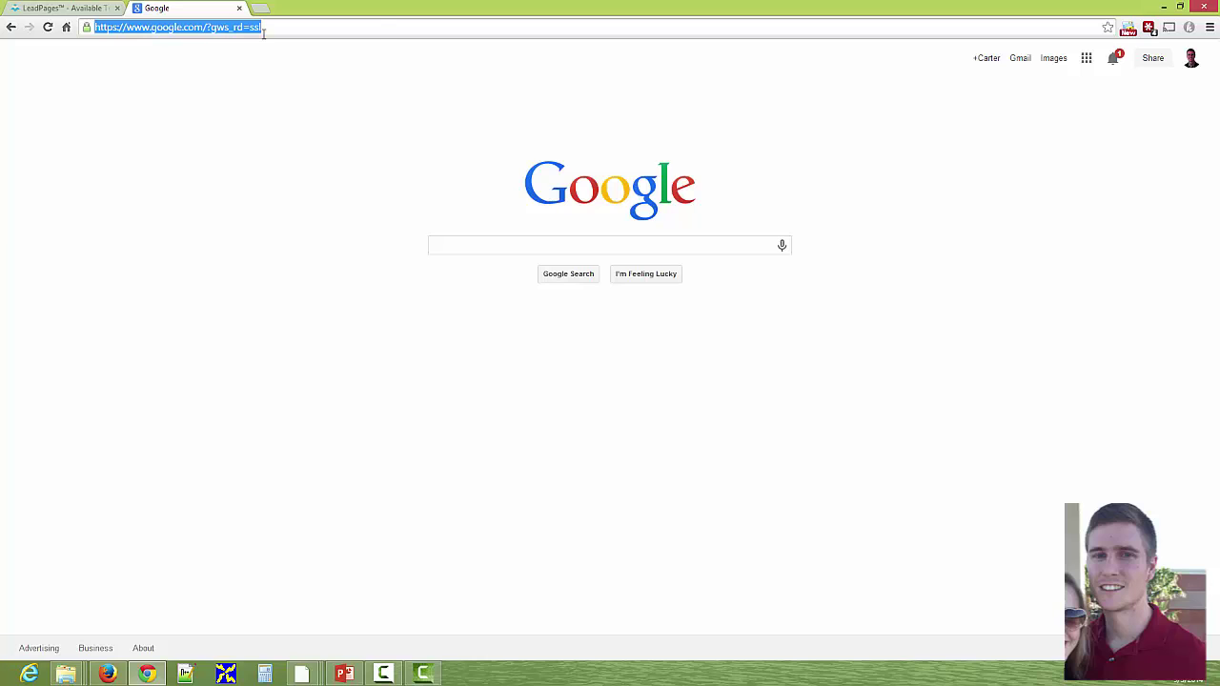
pyautogui.write('lead')
pyautogui.press('Return')
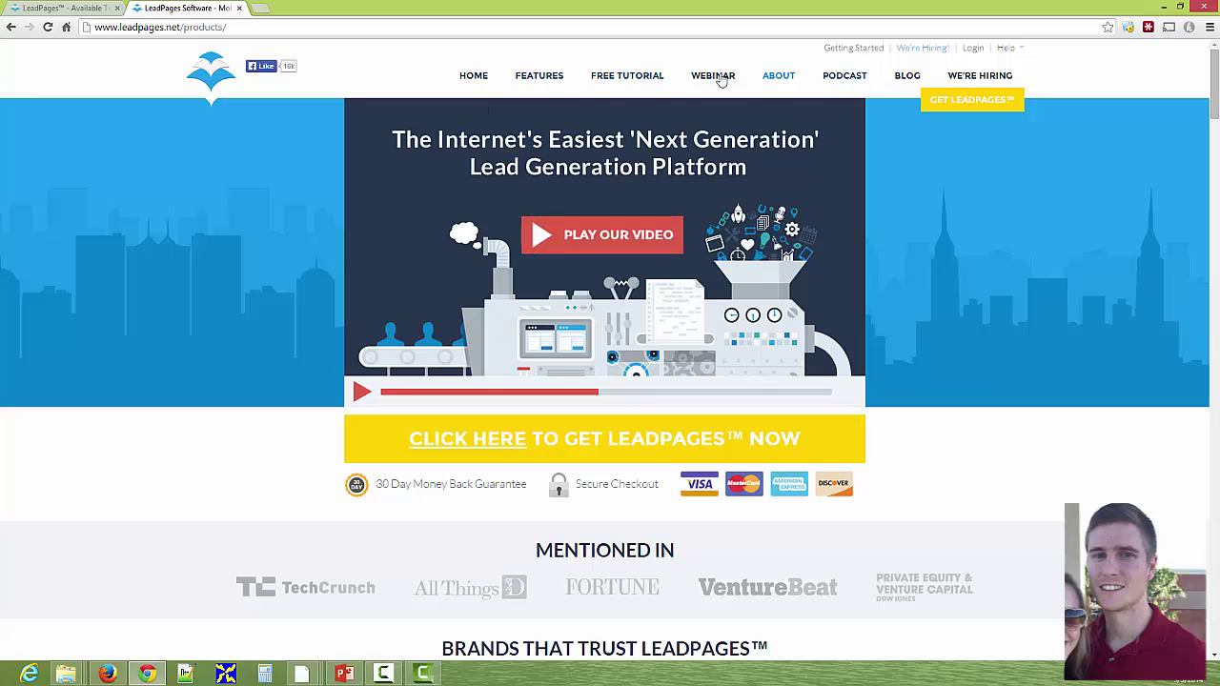
pyautogui.click(935, 101)
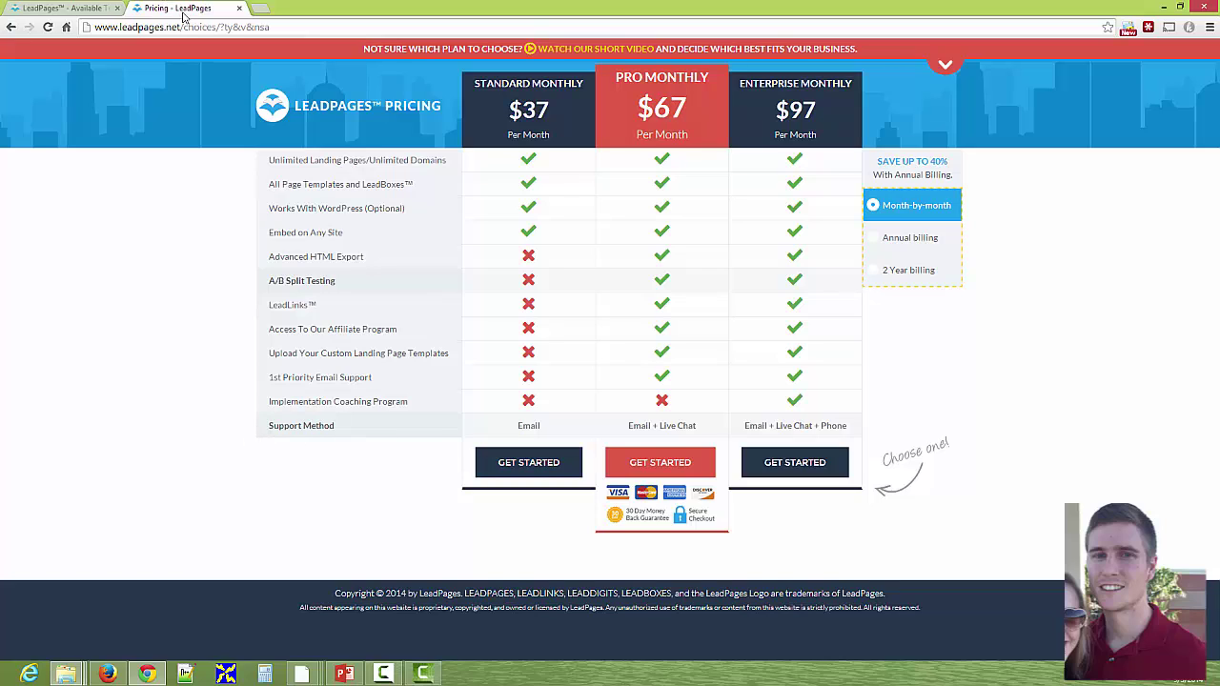
# Step: Switch to the LeadPages template library, filter it to the Opt-In Pages category and browse the designs
pyautogui.click(63, 7)
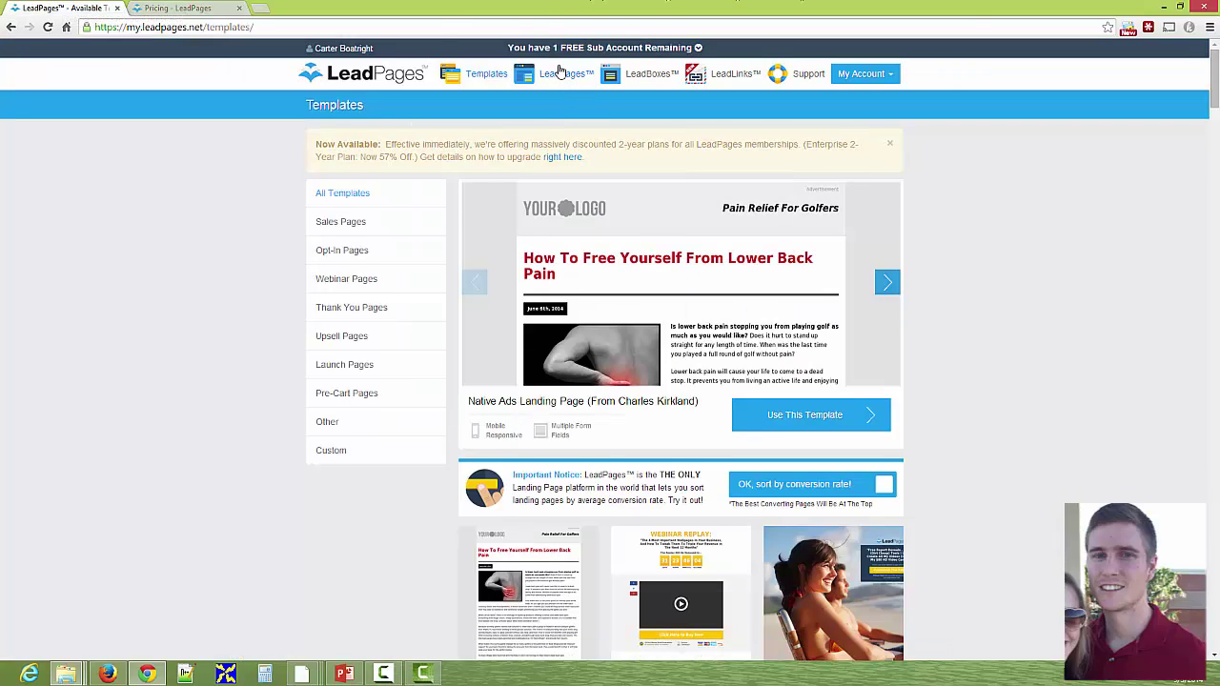
pyautogui.click(341, 253)
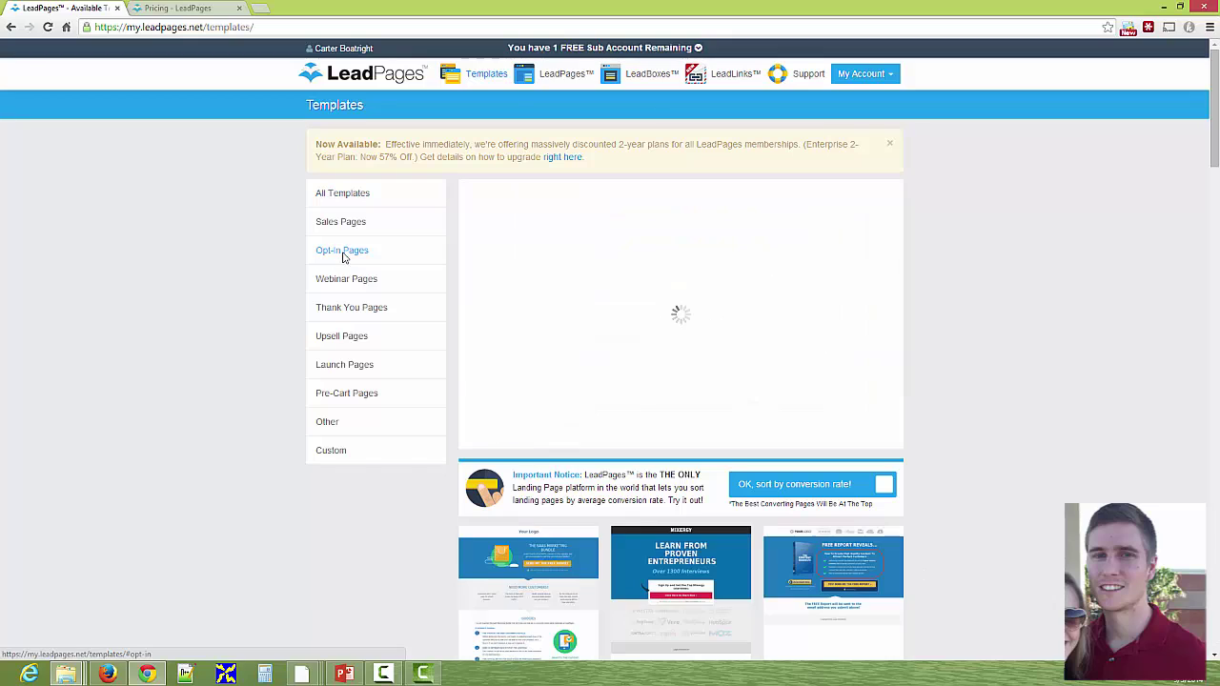
pyautogui.scroll(-10, 286, 302)
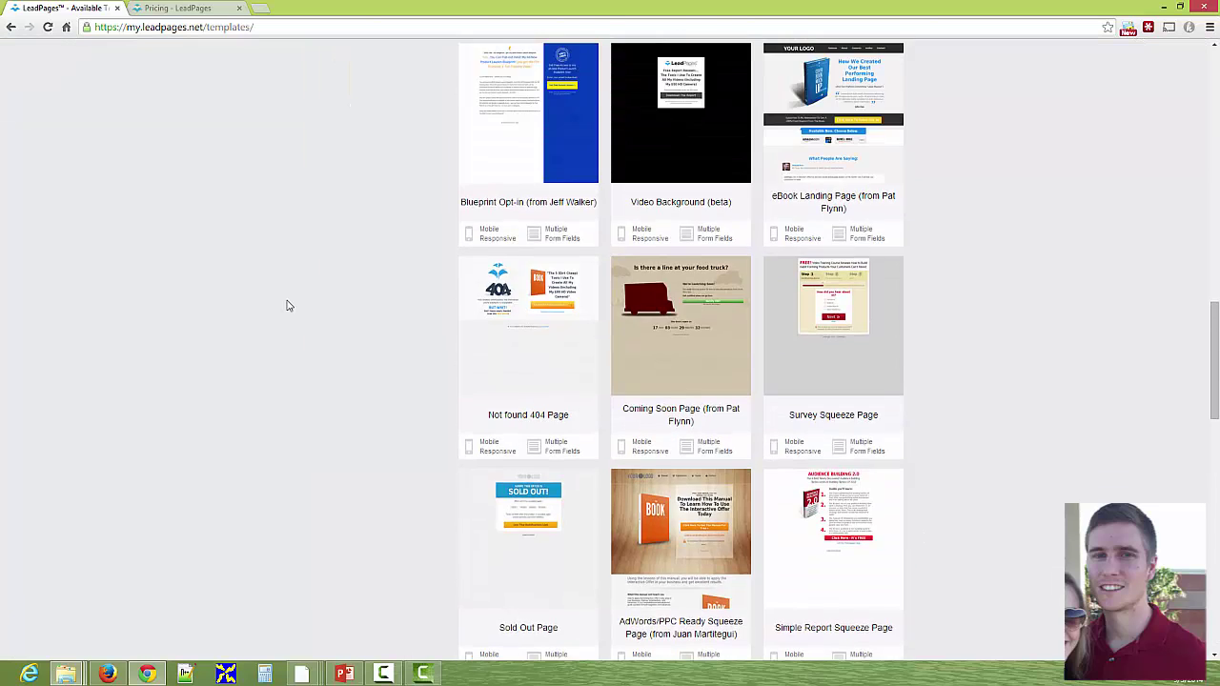
pyautogui.scroll(10, 289, 305)
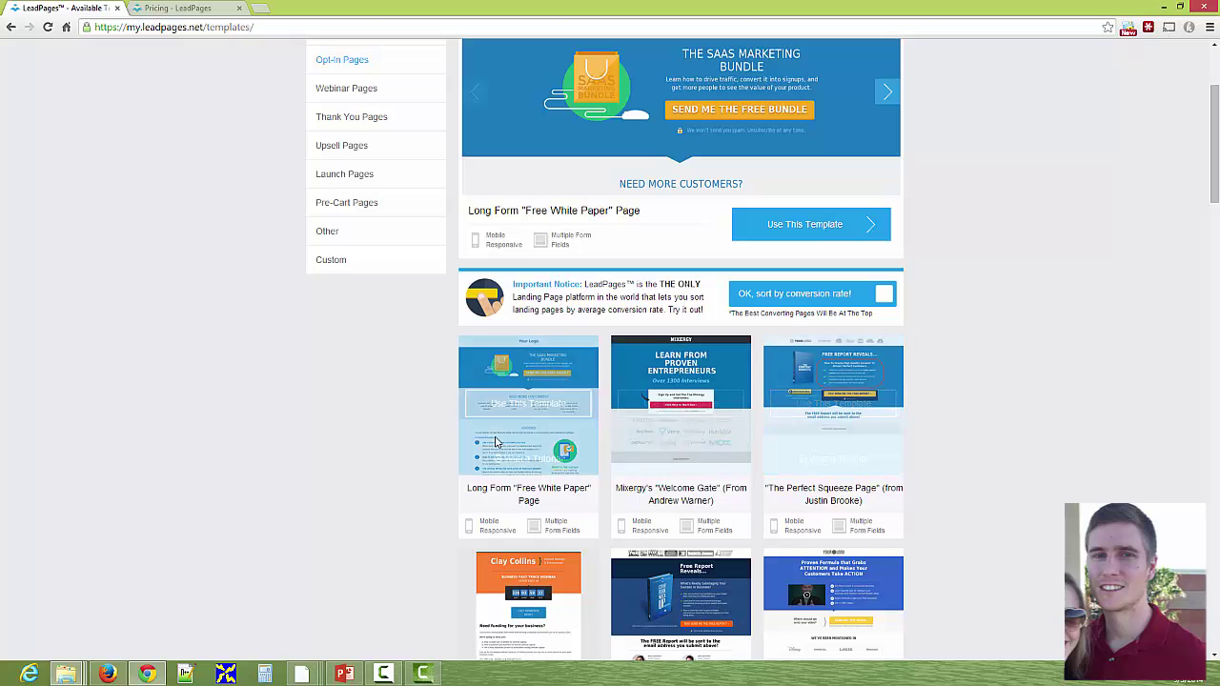
pyautogui.scroll(-12, 495, 442)
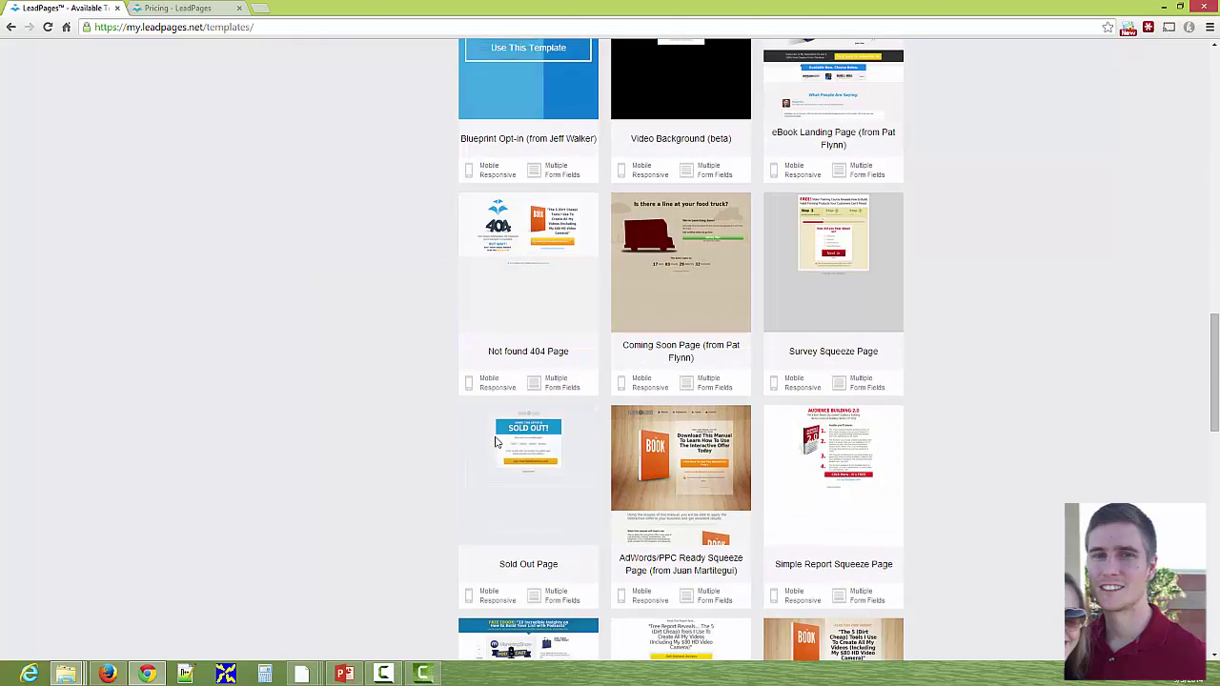
pyautogui.scroll(-4, 495, 442)
pyautogui.scroll(5, 450, 484)
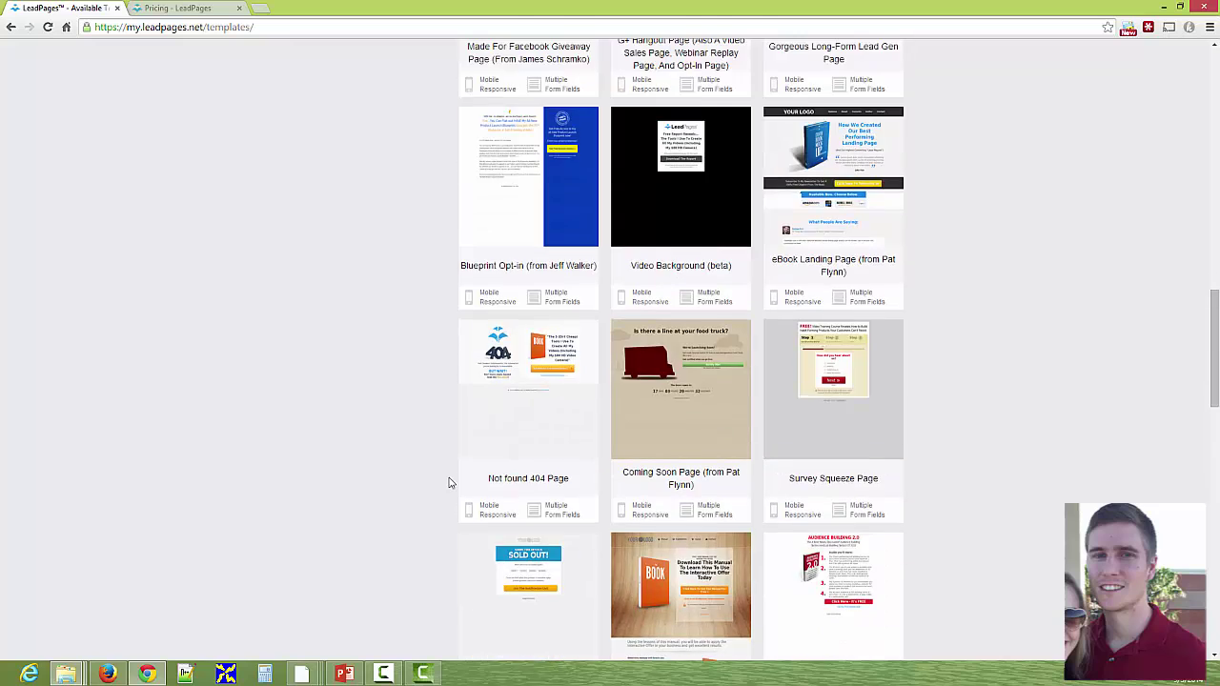
pyautogui.scroll(10, 451, 483)
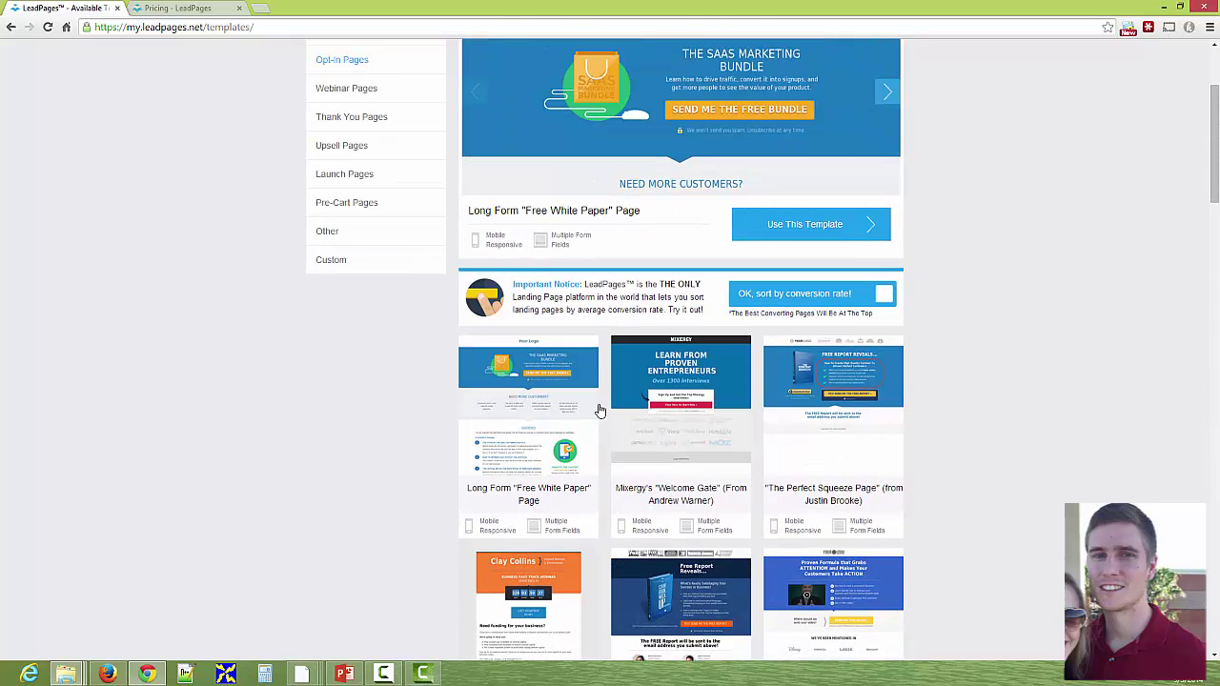
# Step: Sort the opt-in templates by conversion rate and look through the reordered list
pyautogui.click(888, 304)
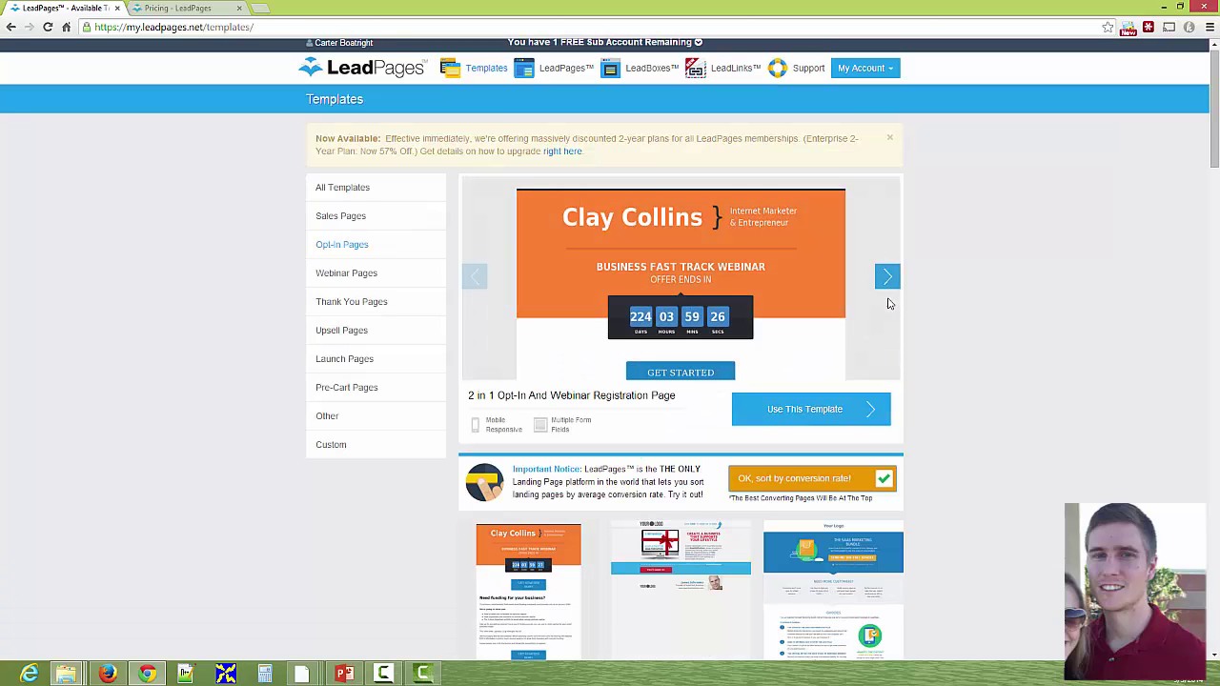
pyautogui.scroll(-3, 915, 299)
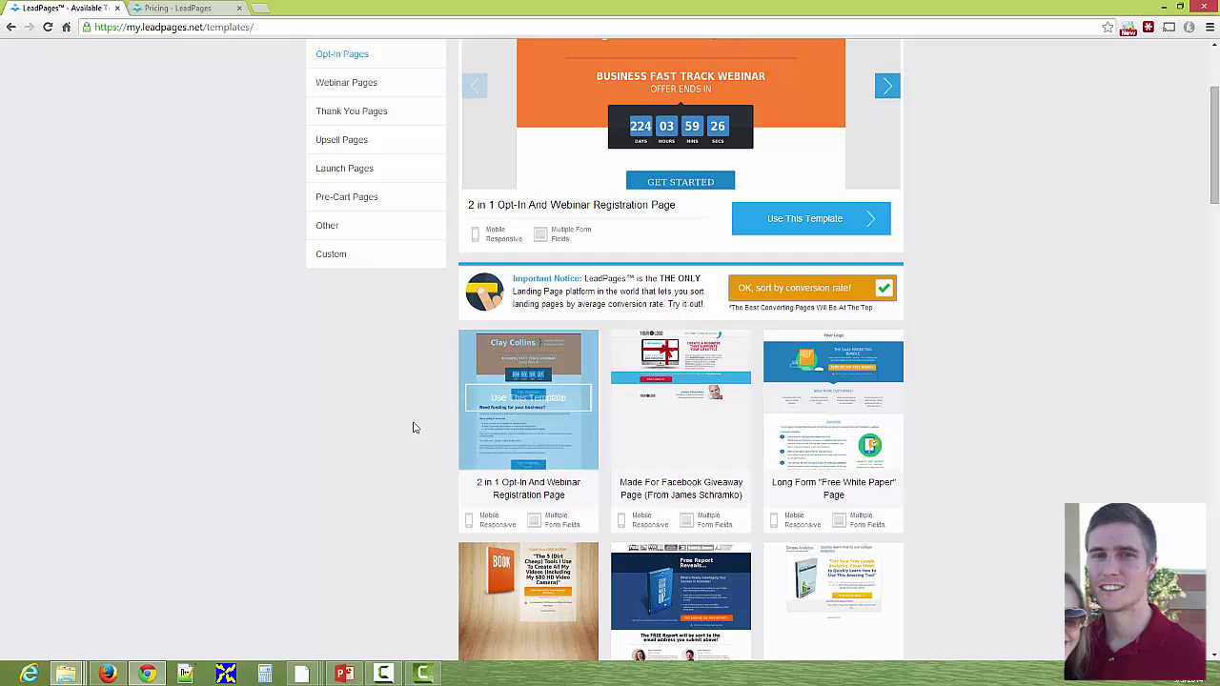
pyautogui.scroll(-3, 400, 424)
pyautogui.scroll(-6, 632, 394)
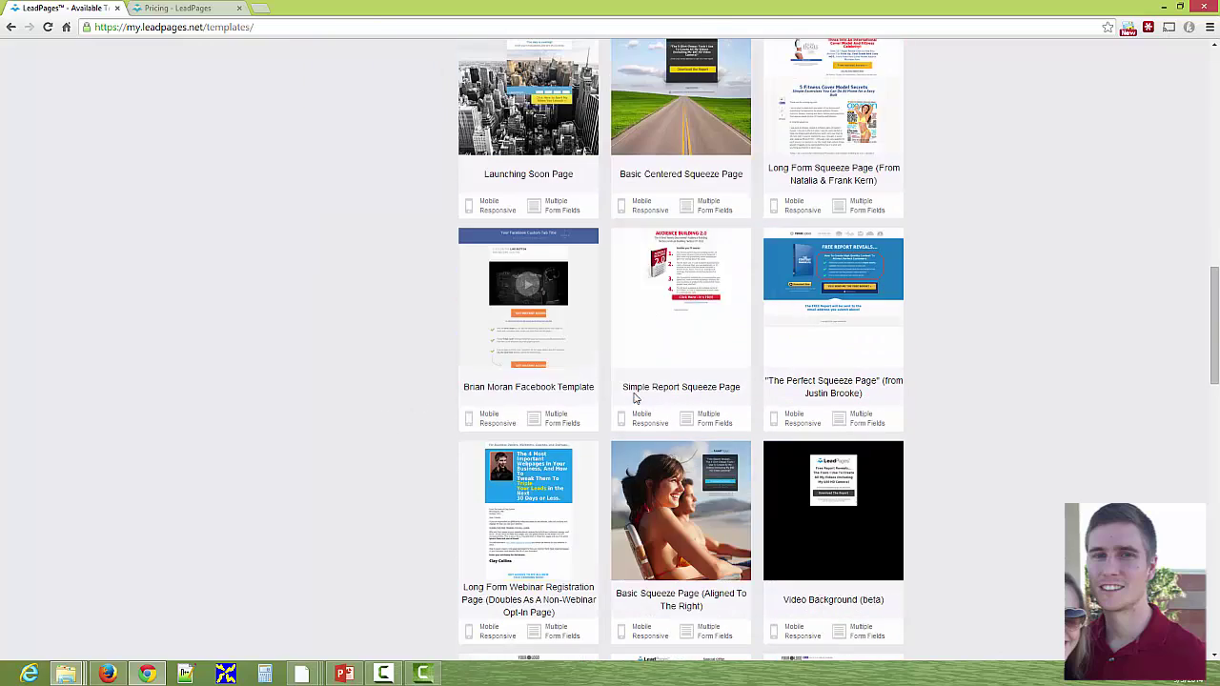
pyautogui.scroll(-3, 734, 494)
pyautogui.scroll(-6, 792, 493)
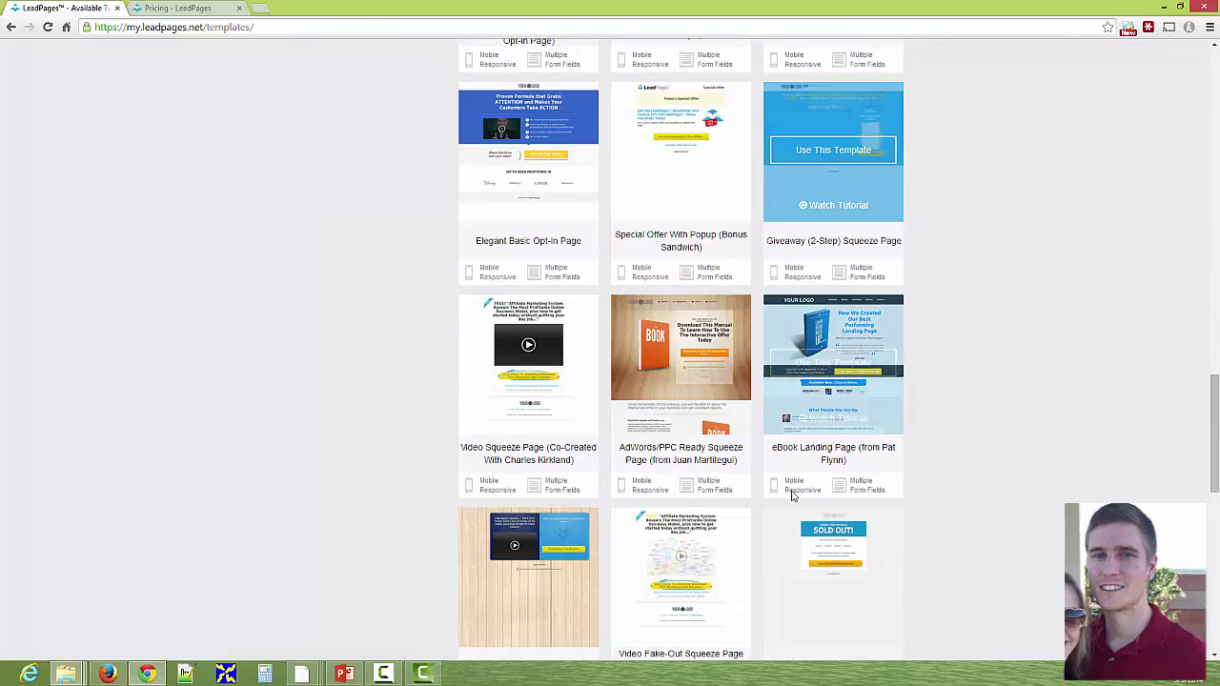
pyautogui.scroll(15, 681, 534)
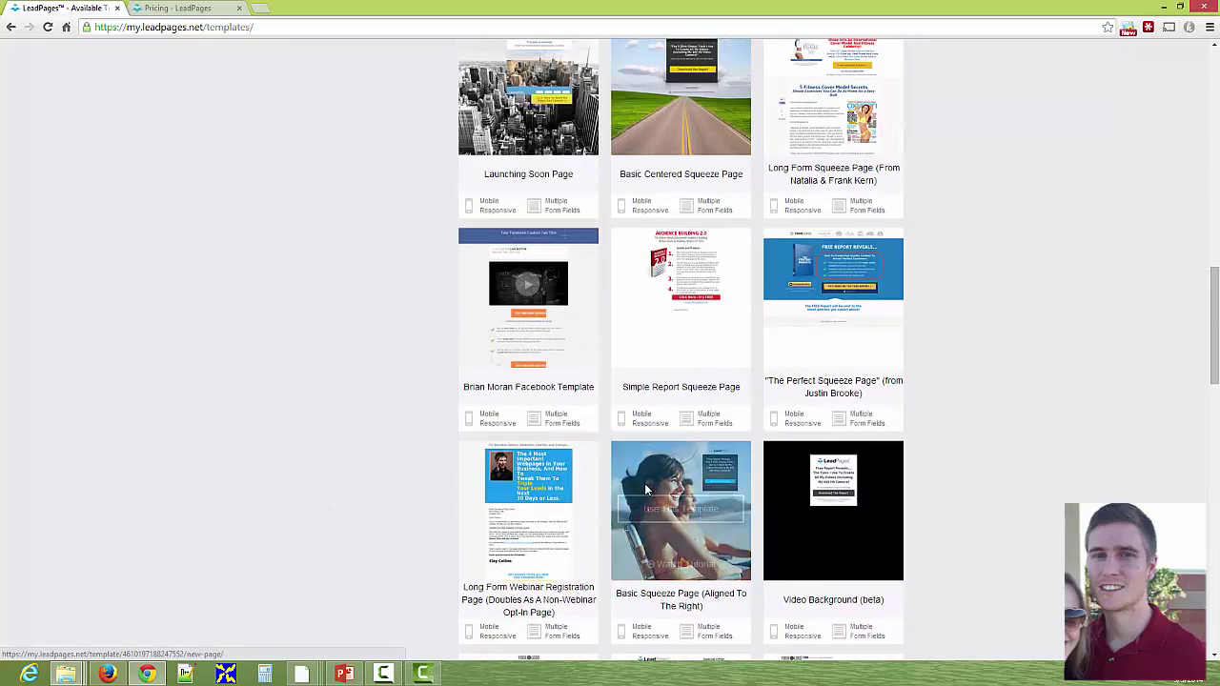
pyautogui.scroll(-5, 842, 500)
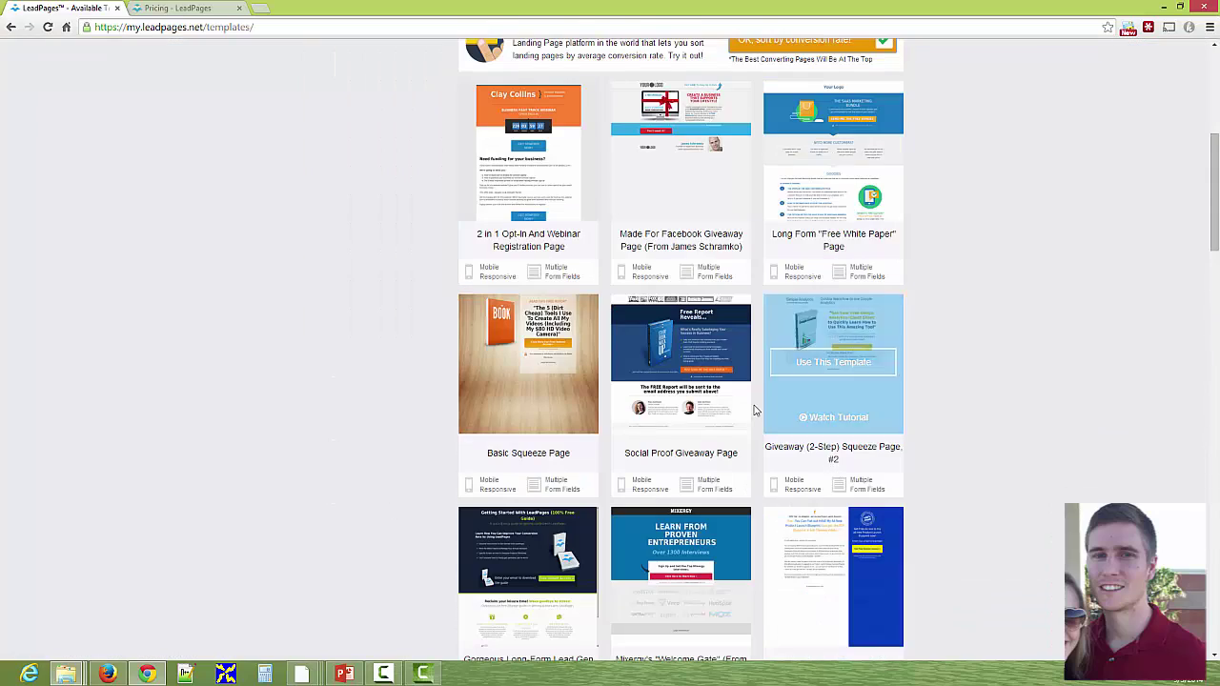
pyautogui.scroll(4, 829, 377)
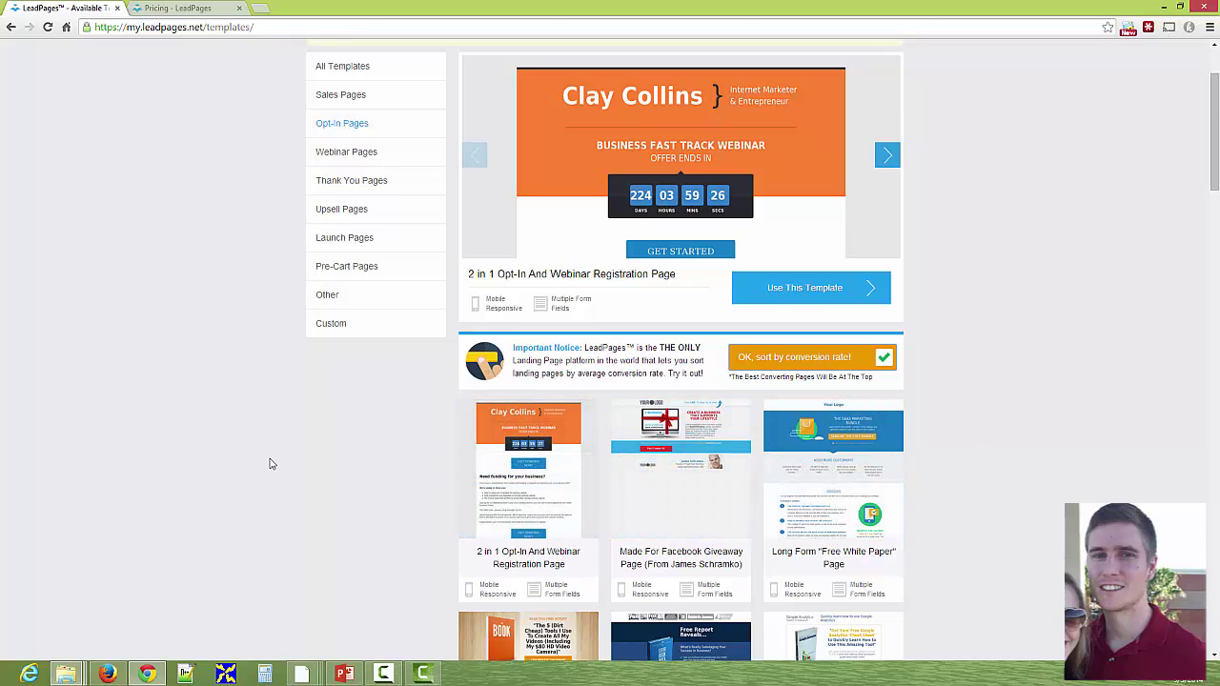
# Step: Start a new page from the Super Basic Squeeze Page template
pyautogui.scroll(-15, 270, 465)
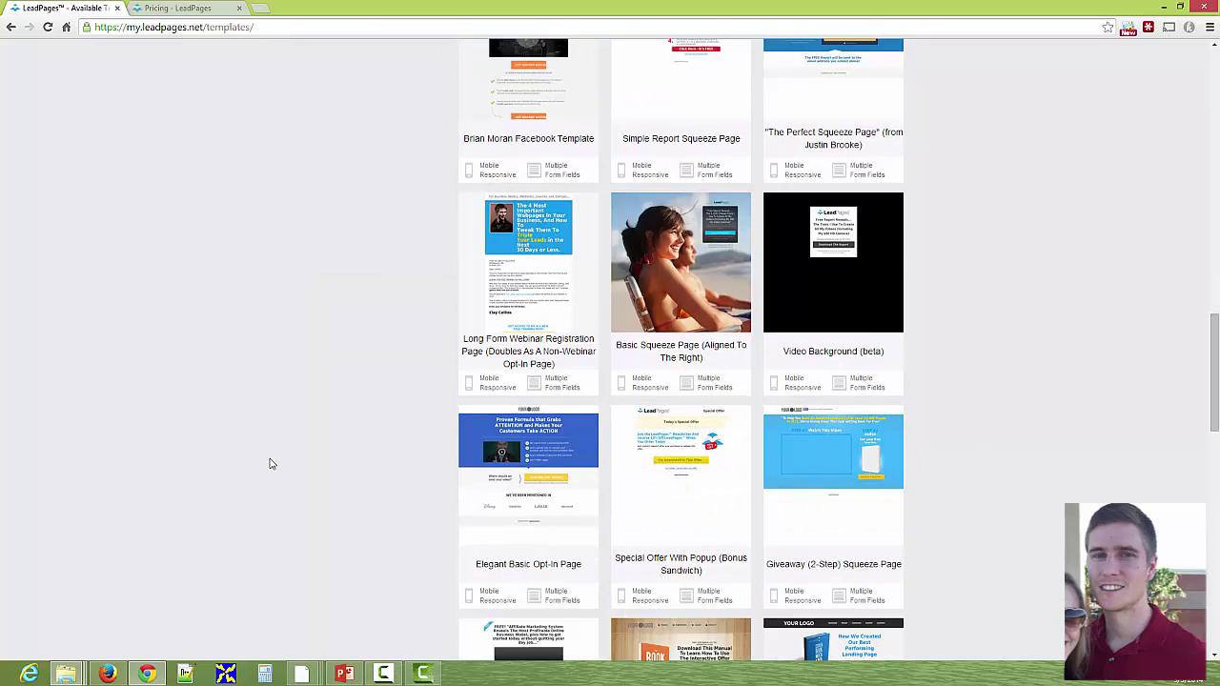
pyautogui.scroll(-5, 270, 465)
pyautogui.scroll(-3, 270, 464)
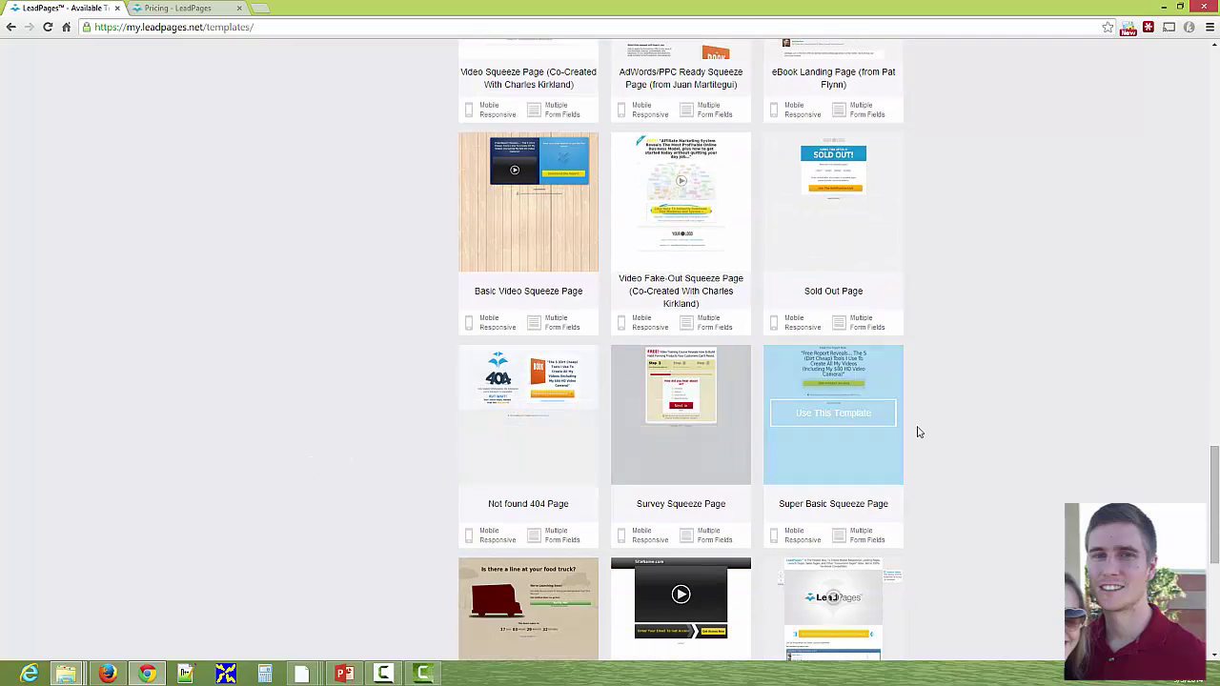
pyautogui.click(851, 414)
pyautogui.click(667, 424)
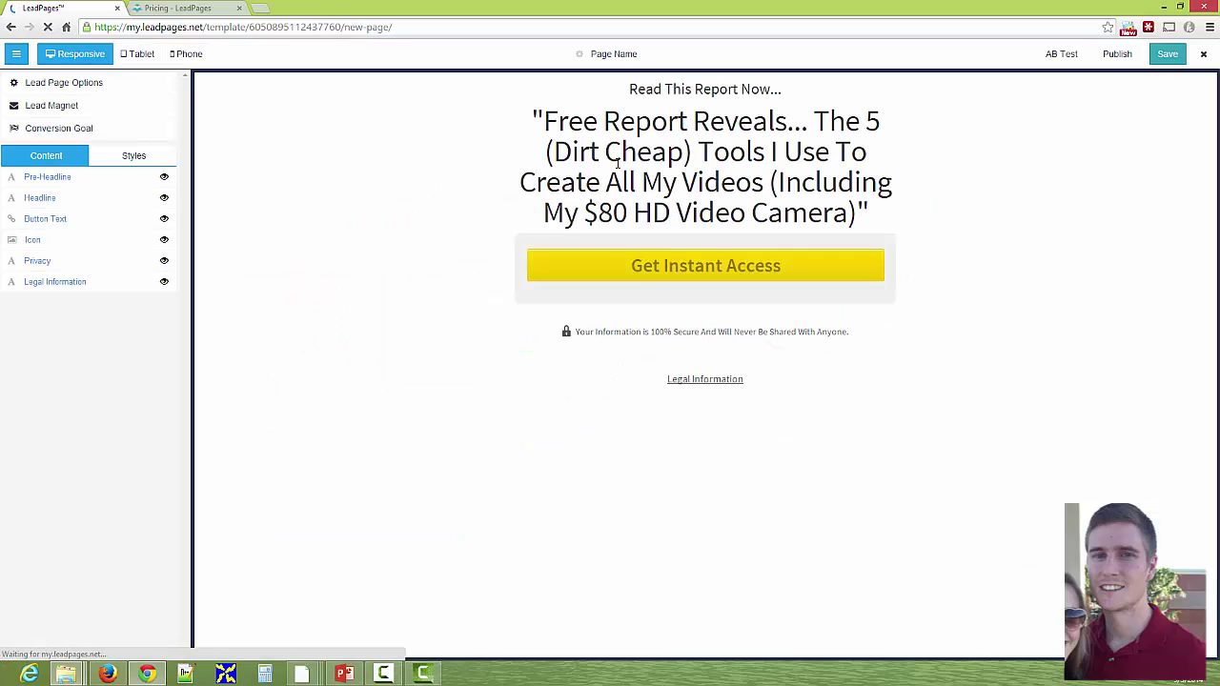
# Step: Explore inline text editing on the page's headline and pre-headline
pyautogui.click(692, 126)
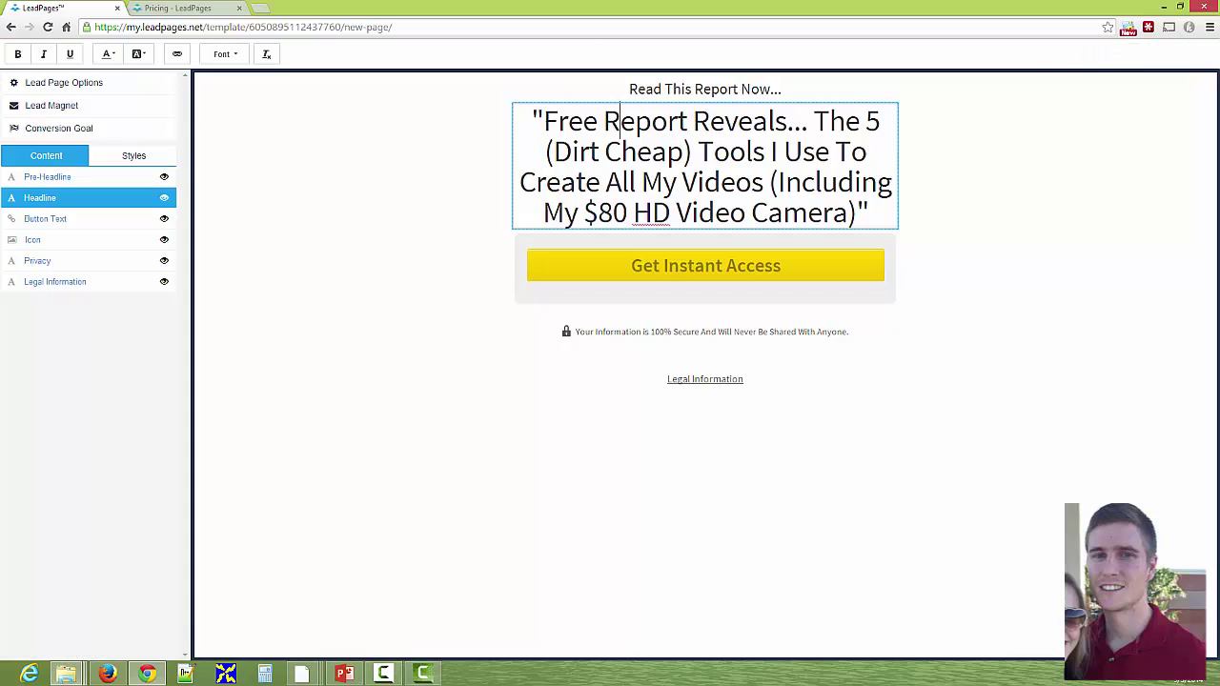
pyautogui.click(696, 89)
pyautogui.click(681, 151)
pyautogui.click(381, 116)
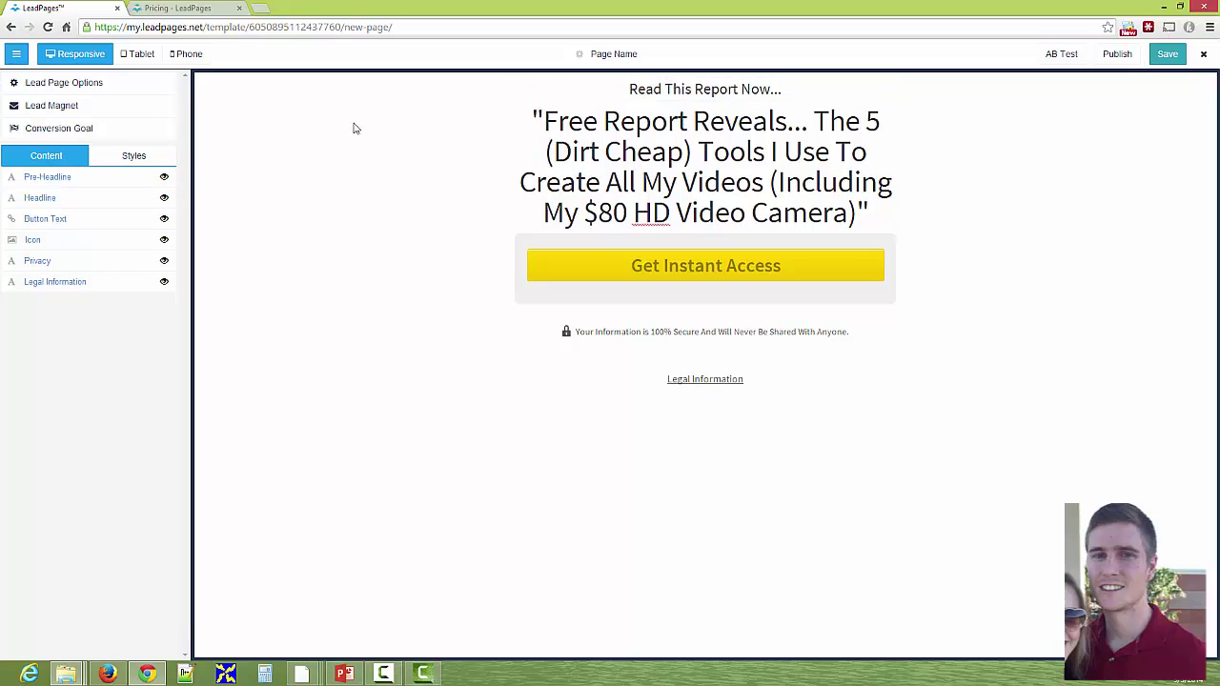
# Step: Replace the page's headline with "3 Simple Steps to Creating A Squeeze Page That Converts At 73% in Under 5 Minutes"
pyautogui.click(544, 122)
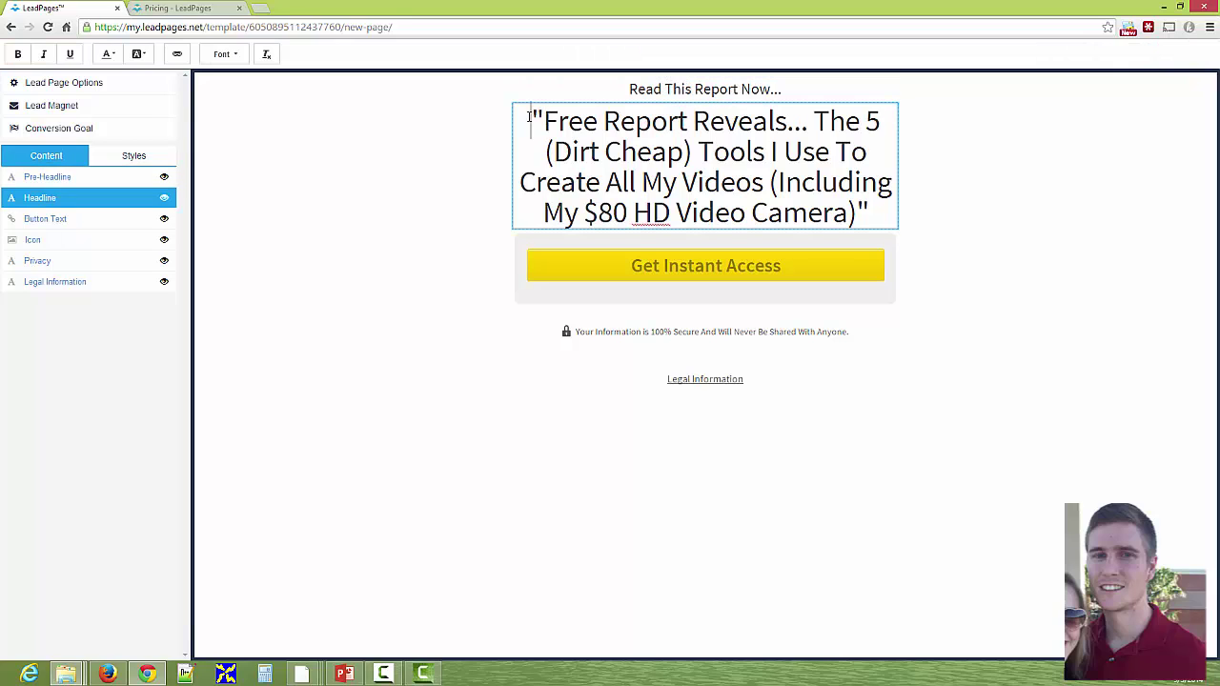
pyautogui.moveTo(531, 120); pyautogui.dragTo(891, 205)
pyautogui.press('BackSpace')
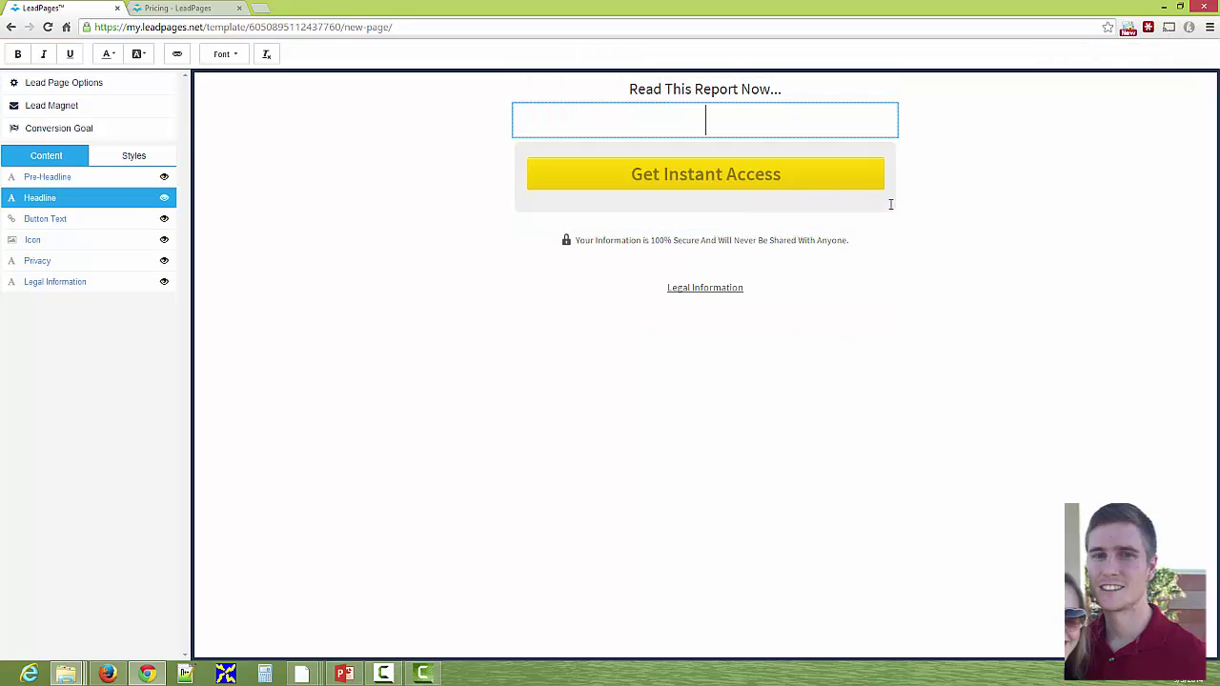
pyautogui.write('3 Simple St')
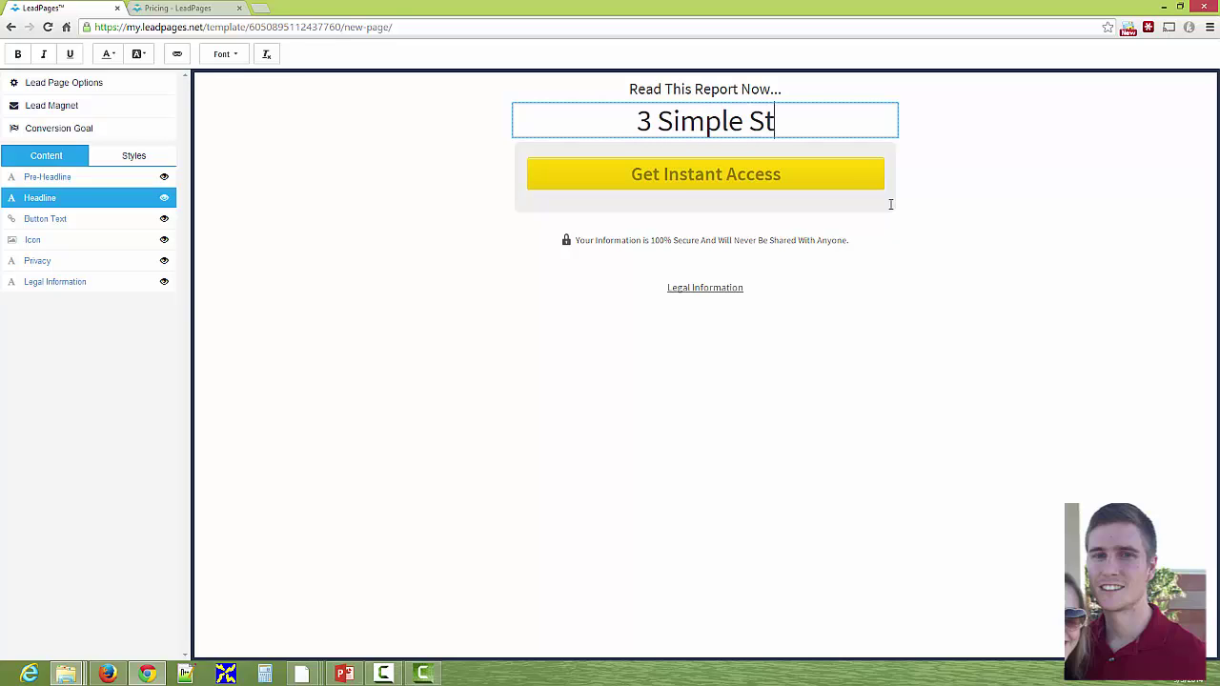
pyautogui.write('eps to Creating ')
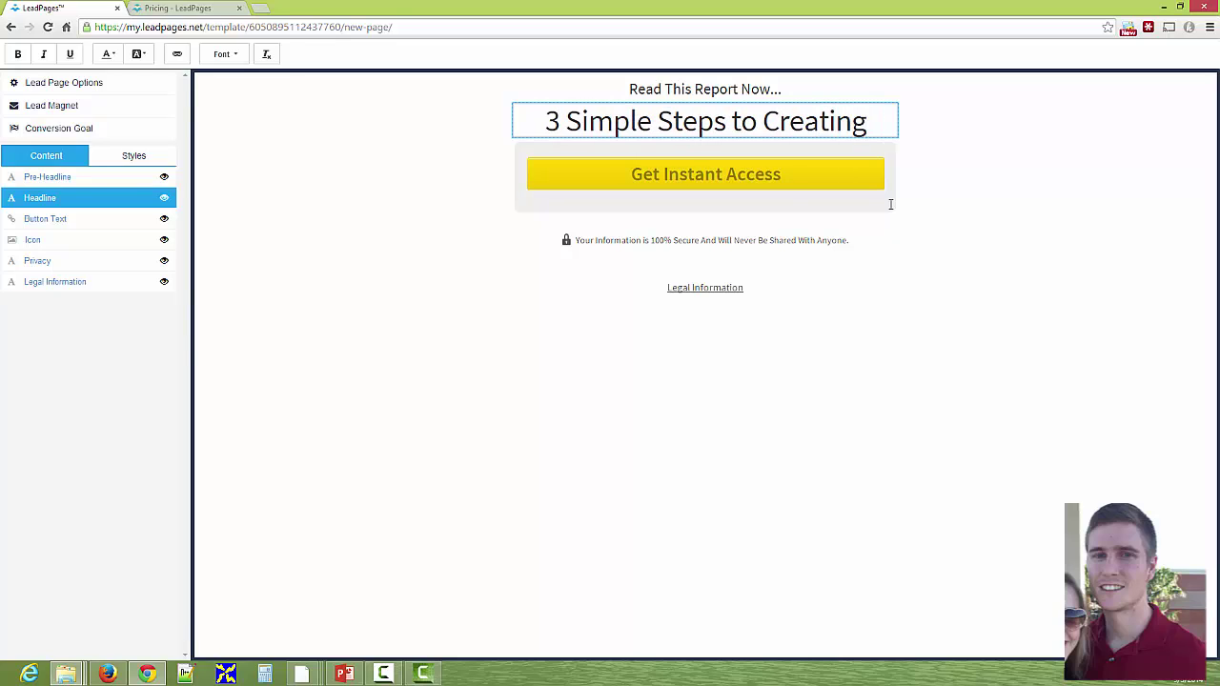
pyautogui.write('A Squ')
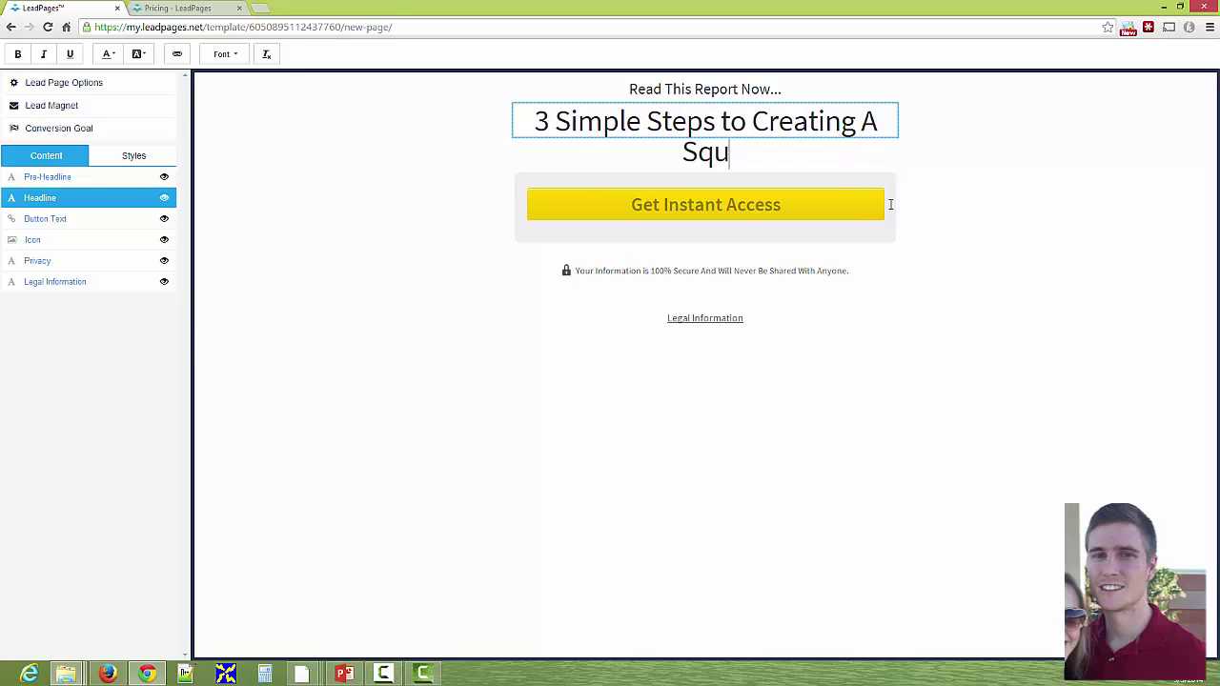
pyautogui.write('eeze Page')
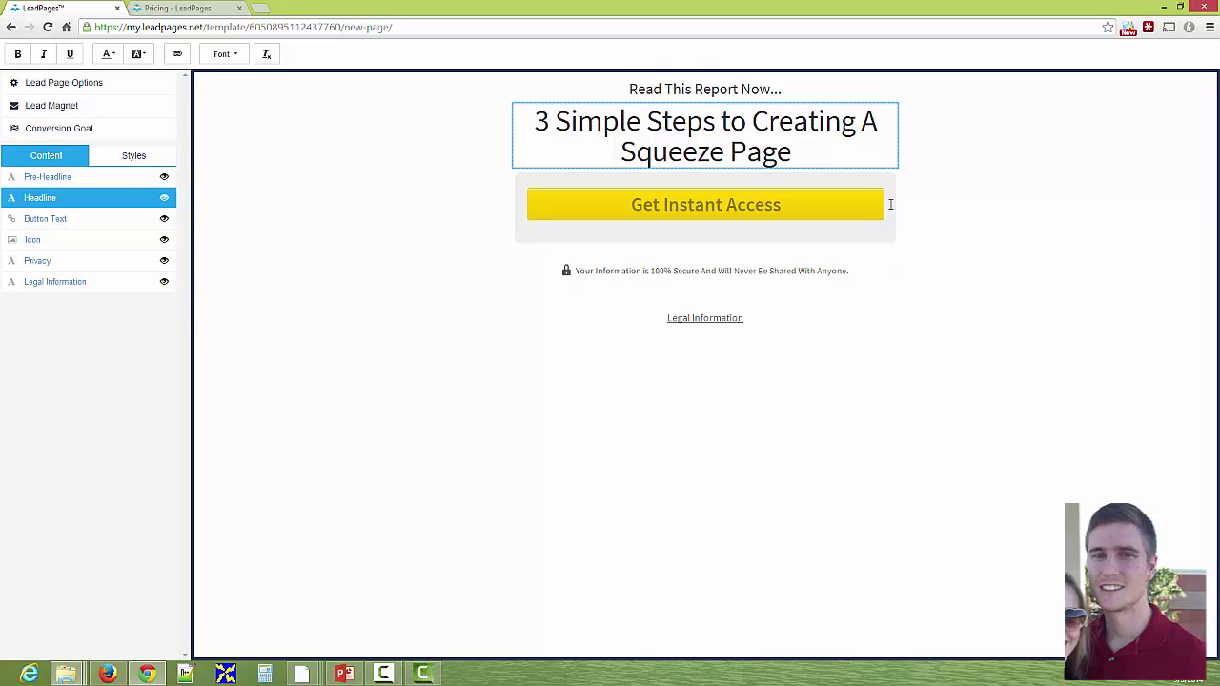
pyautogui.write('tha')
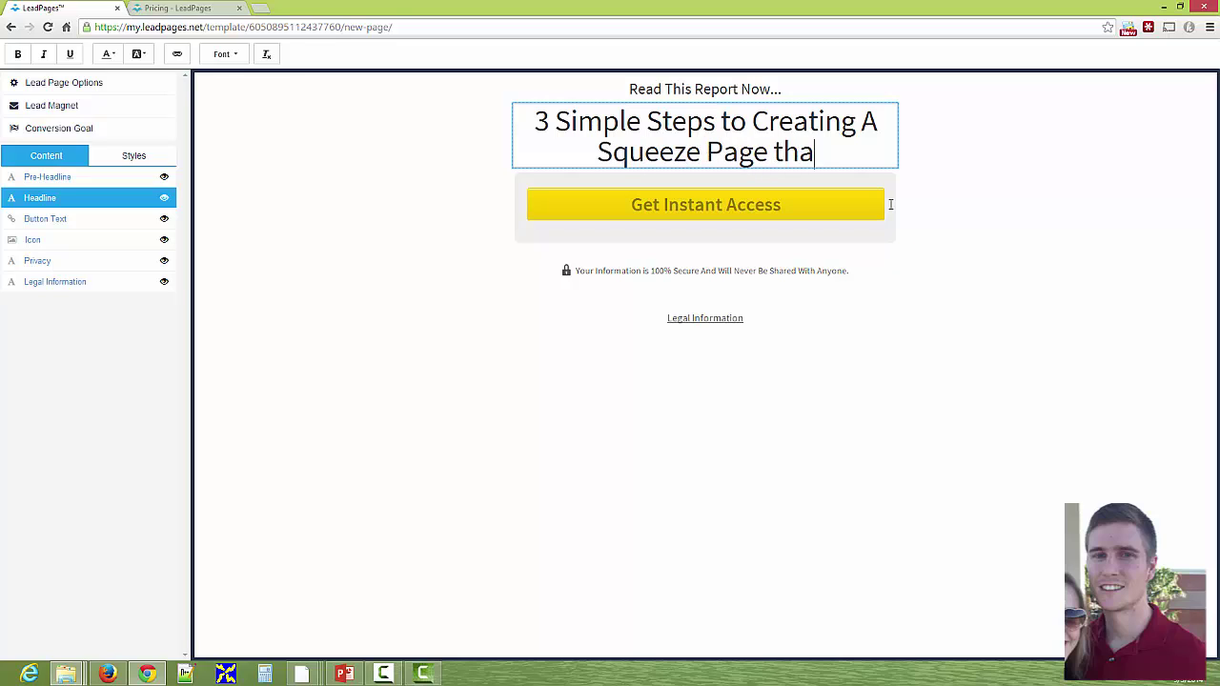
pyautogui.press('BackSpace')
pyautogui.press('BackSpace')
pyautogui.press('BackSpace')
pyautogui.write('That ')
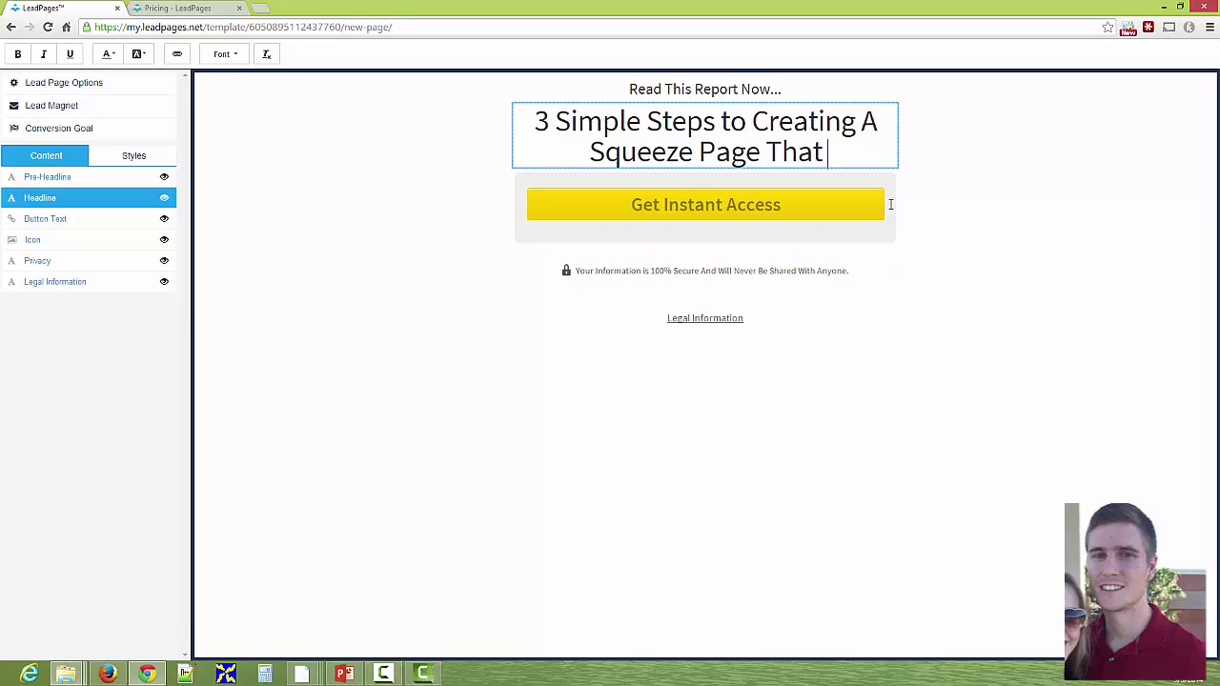
pyautogui.write('Conv')
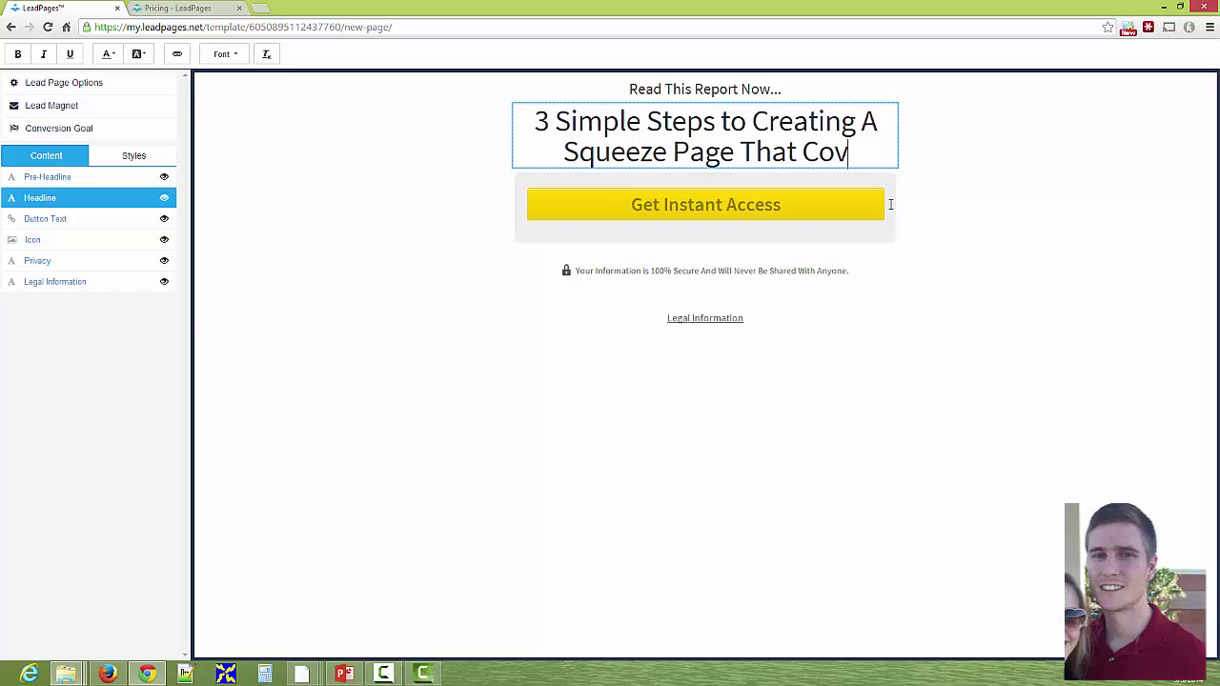
pyautogui.press('BackSpace')
pyautogui.write('nverts')
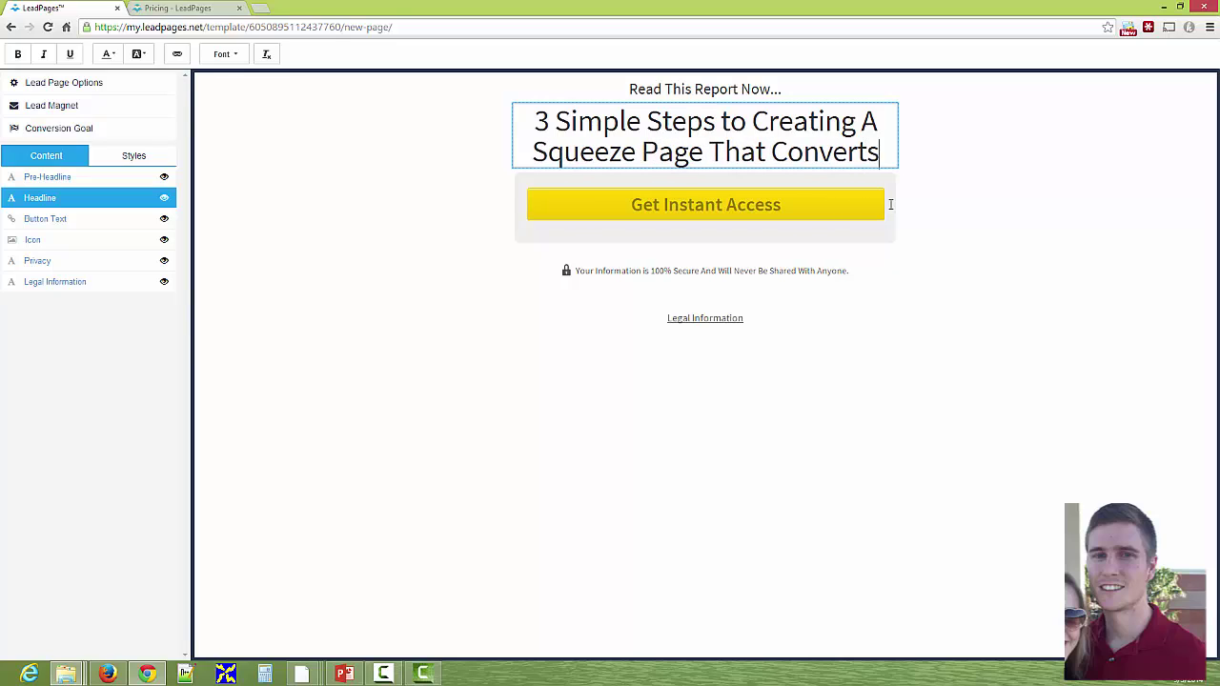
pyautogui.write(' At 7')
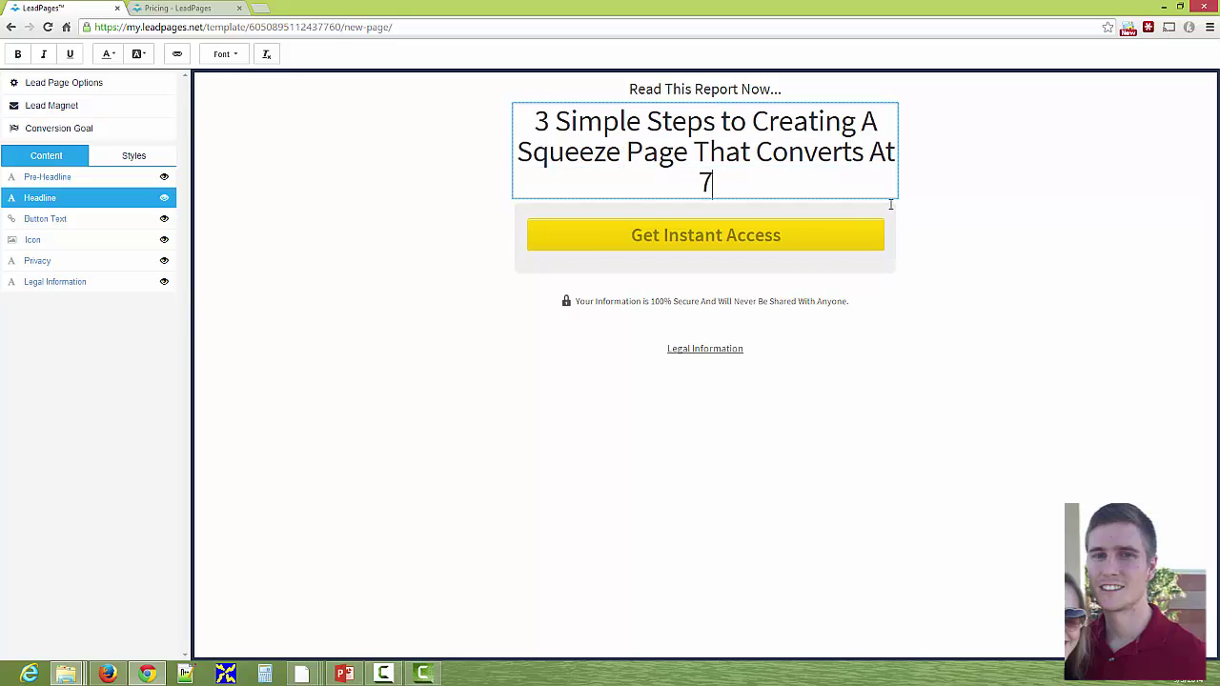
pyautogui.write('3% in Under 5 Minutes')
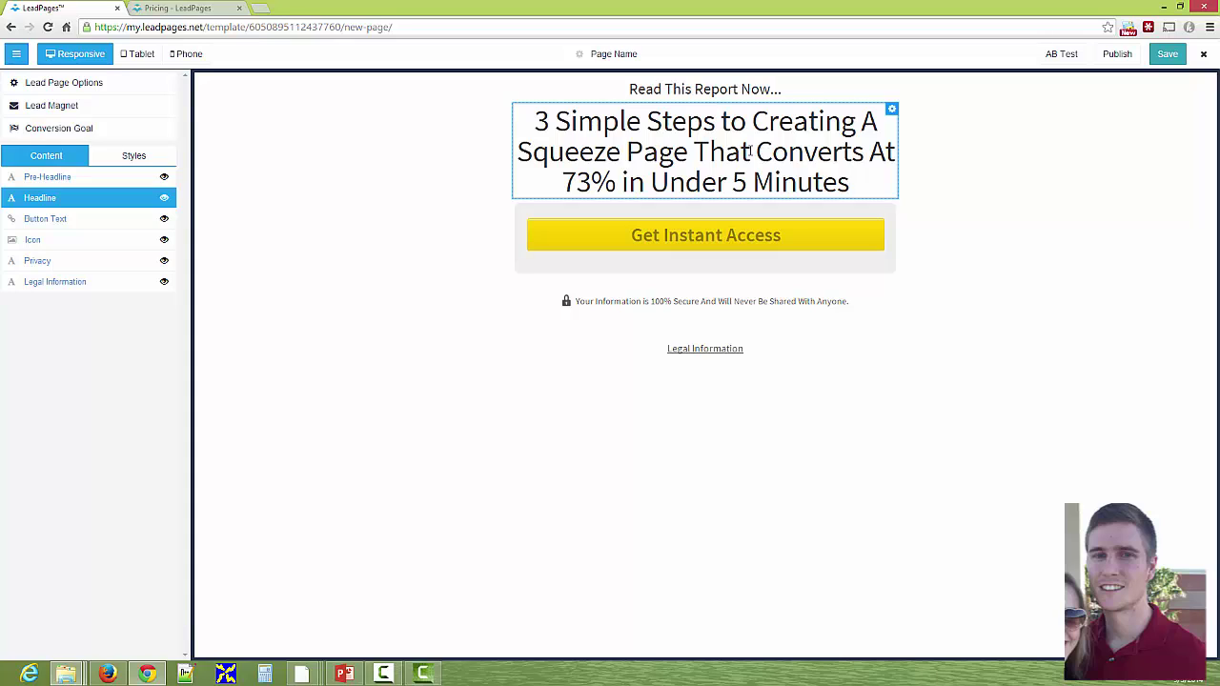
# Step: Extend the headline after "Minutes" with "- Without Any Technical Skills Needed"
pyautogui.click(825, 155)
pyautogui.press('Right')
pyautogui.press('Right')
pyautogui.press('Right')
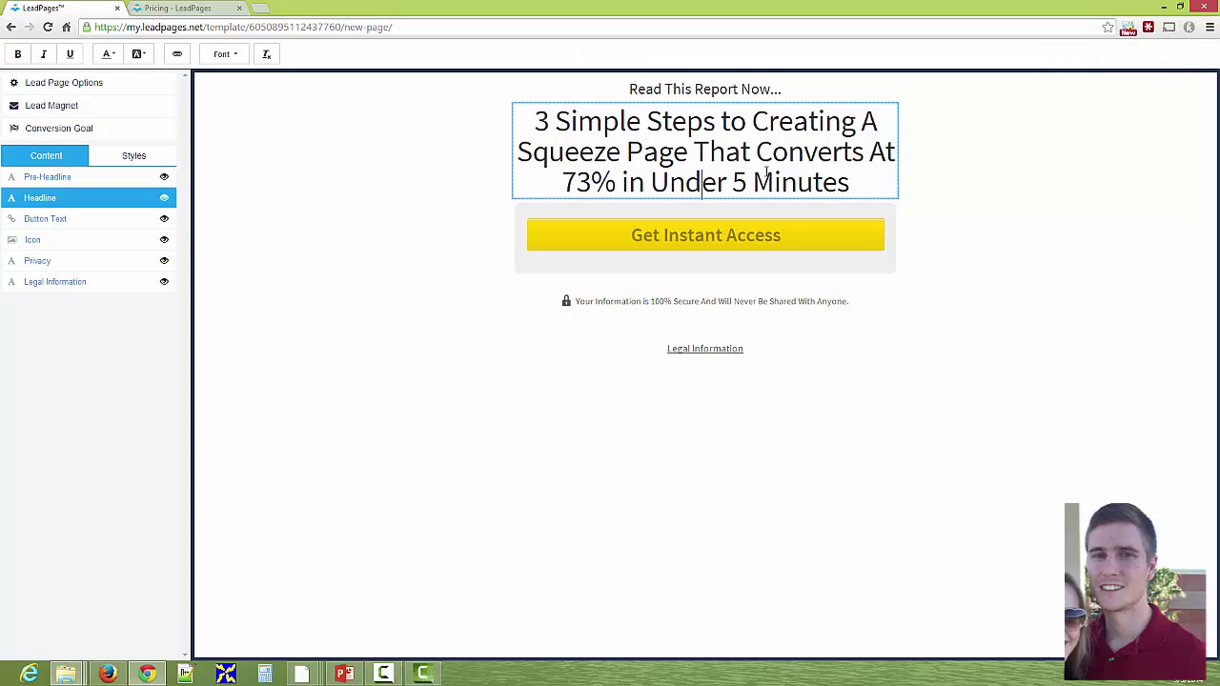
pyautogui.press('Right')
pyautogui.press('Right')
pyautogui.press('Right')
pyautogui.press('Right')
pyautogui.press('Right')
pyautogui.press('Right')
pyautogui.press('Right')
pyautogui.press('Right')
pyautogui.press('Right')
pyautogui.press('Right')
pyautogui.press('Right')
pyautogui.press('Right')
pyautogui.write('- ')
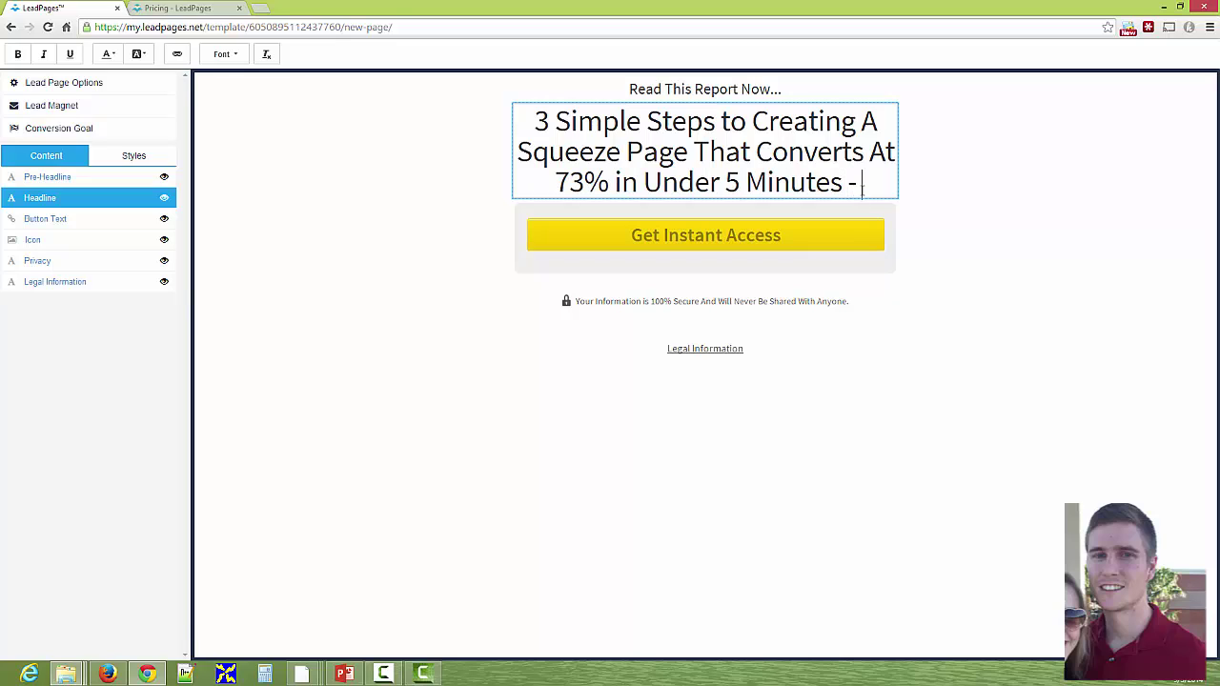
pyautogui.write('Without Any')
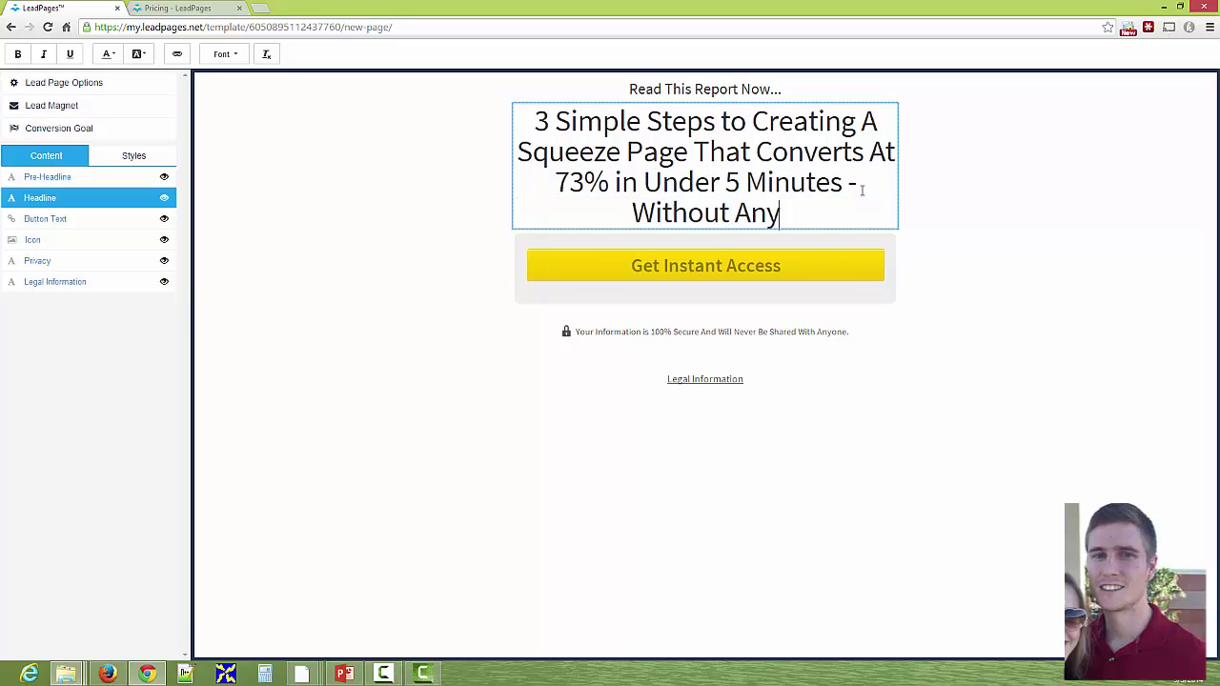
pyautogui.write(' Technical Sk')
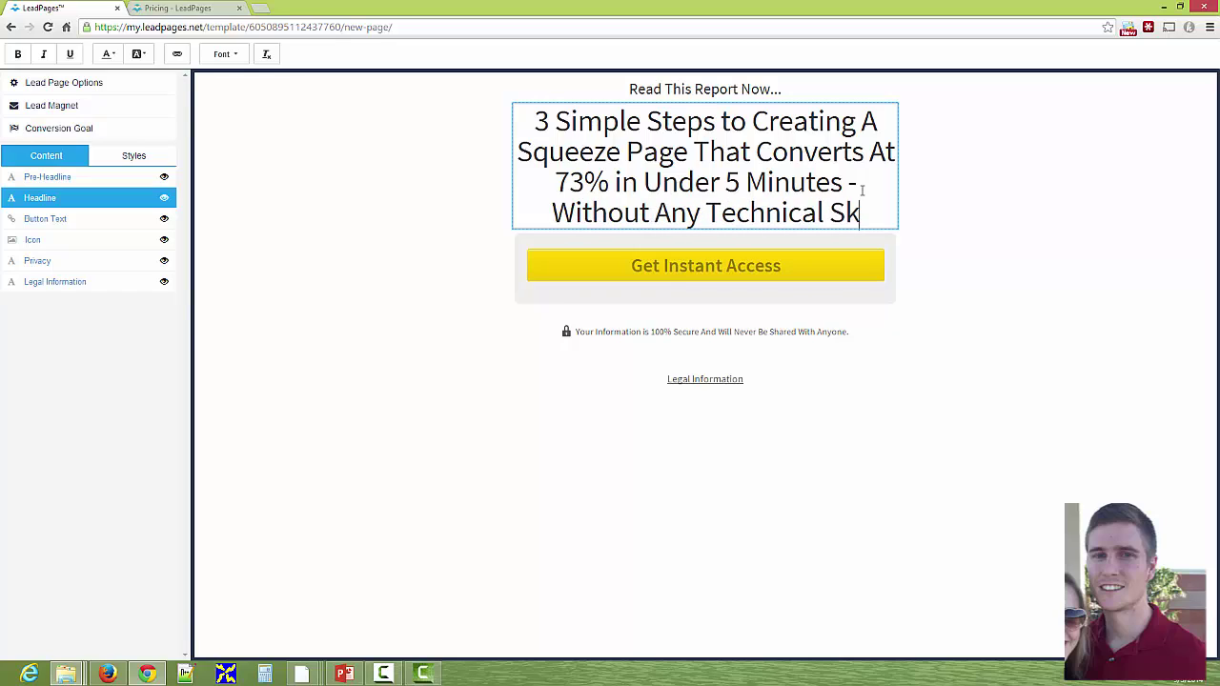
pyautogui.write('ills Needed')
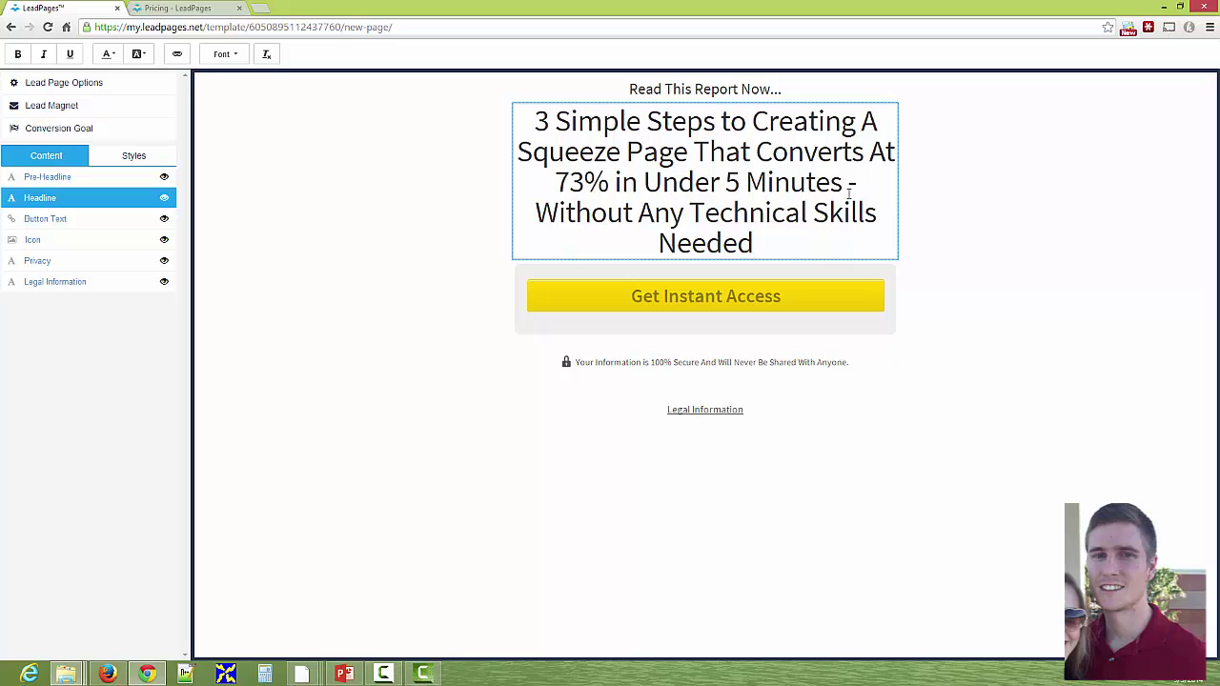
# Step: Reword the headline's ending after the dash to "No Technical Skills Required" and replace the word "Simple" with "Effortless"
pyautogui.moveTo(766, 240); pyautogui.dragTo(533, 212)
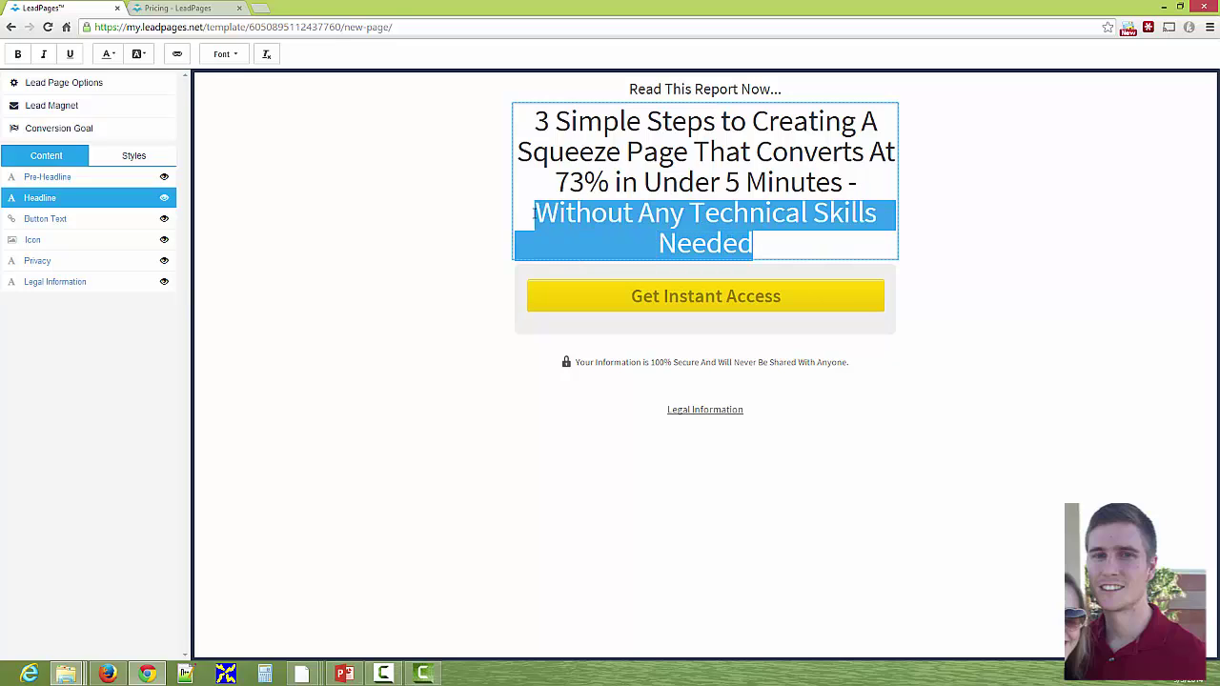
pyautogui.press('BackSpace')
pyautogui.write('No T')
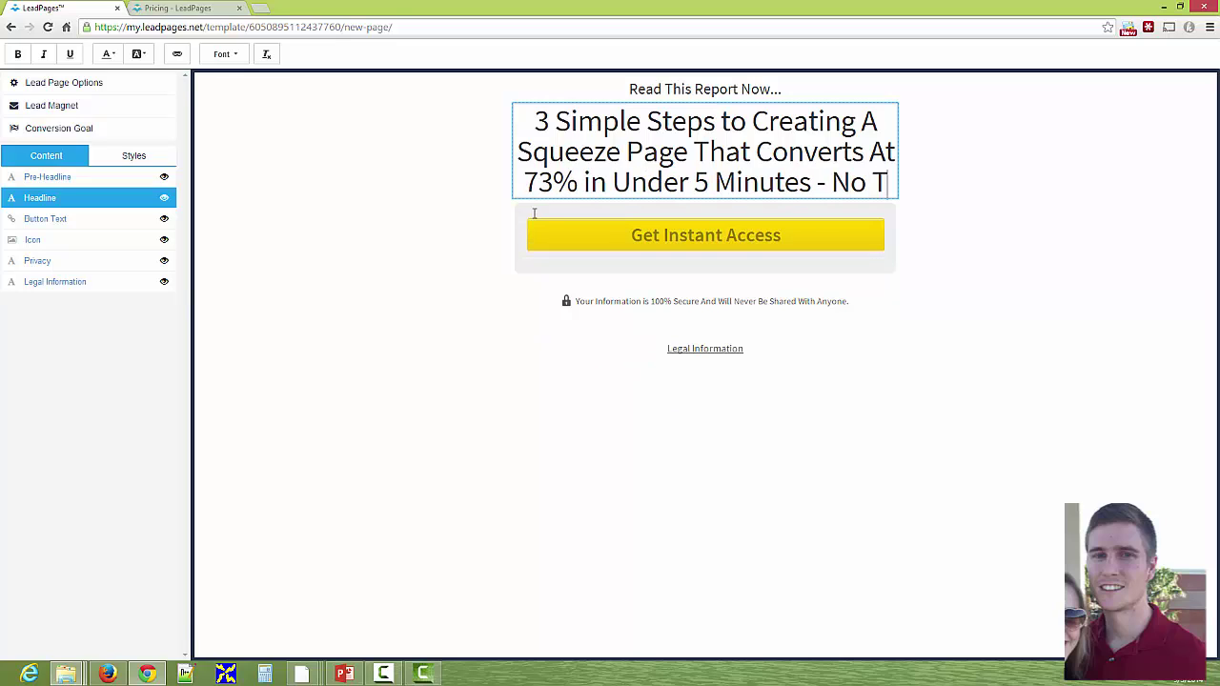
pyautogui.write('echnical Ski')
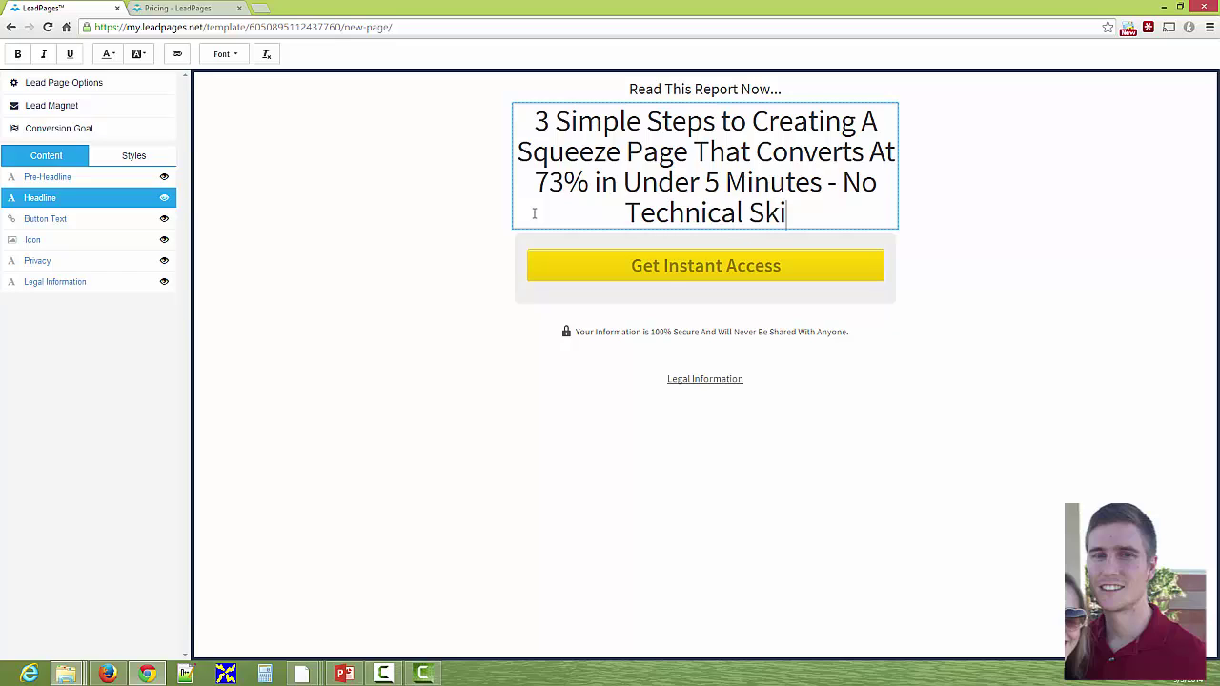
pyautogui.write('lls Required')
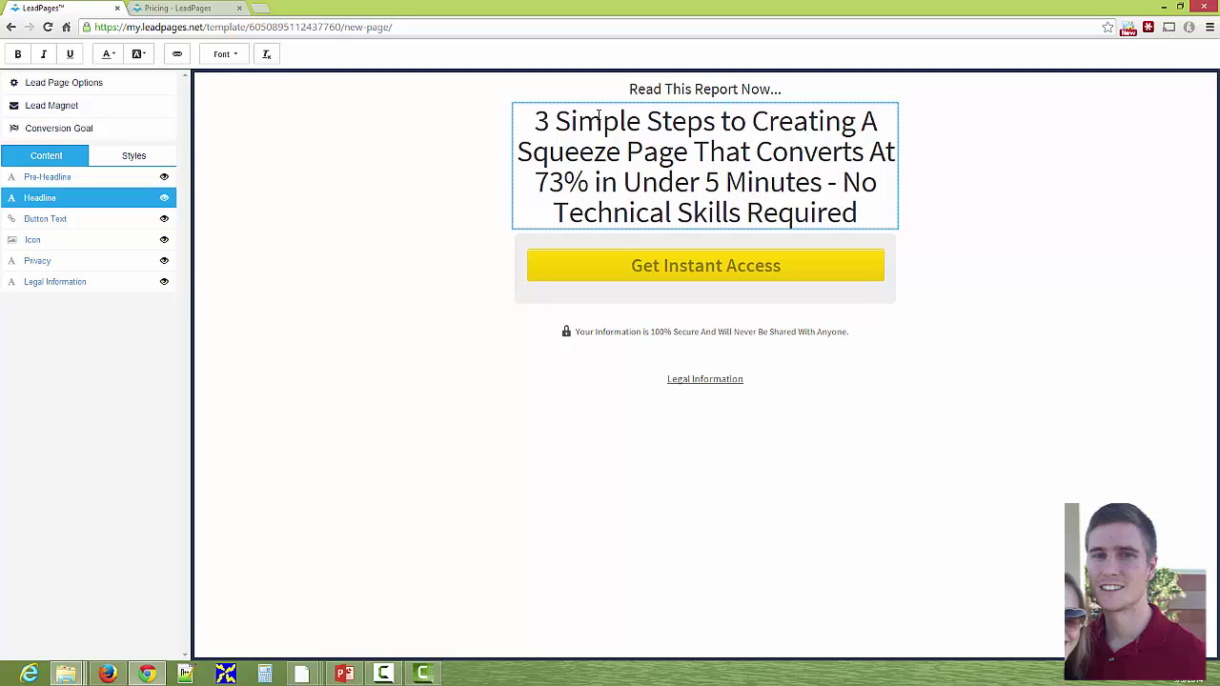
pyautogui.moveTo(641, 121); pyautogui.dragTo(555, 112)
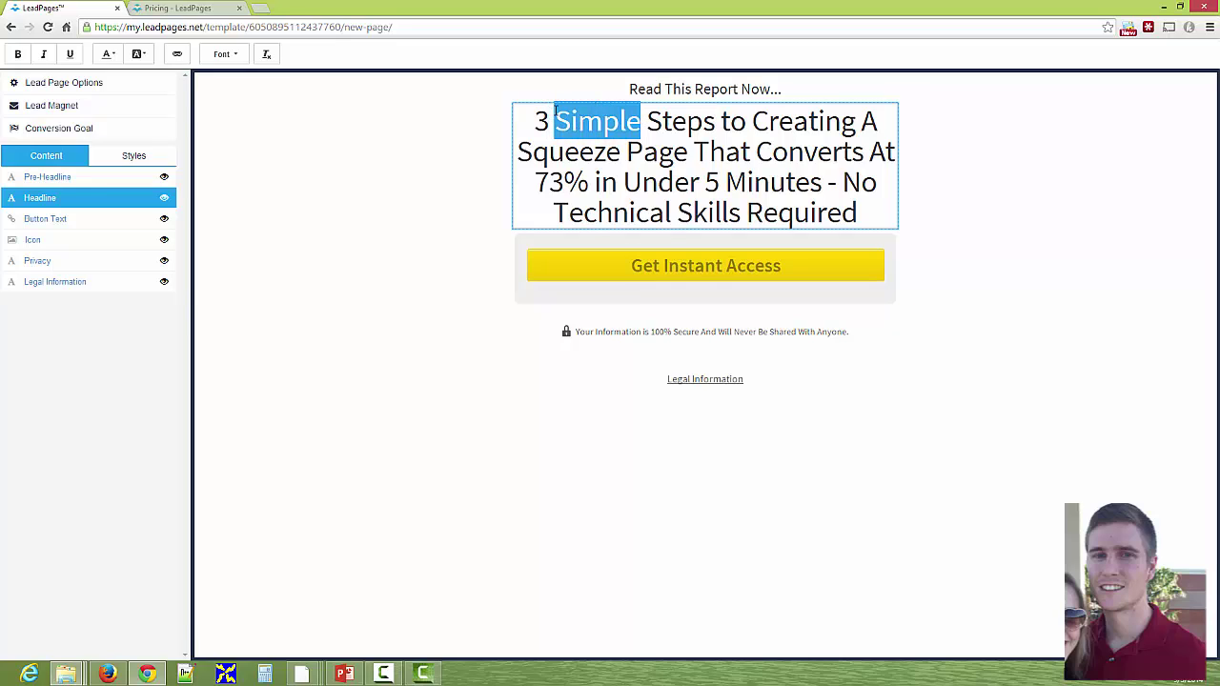
pyautogui.write('Effortless')
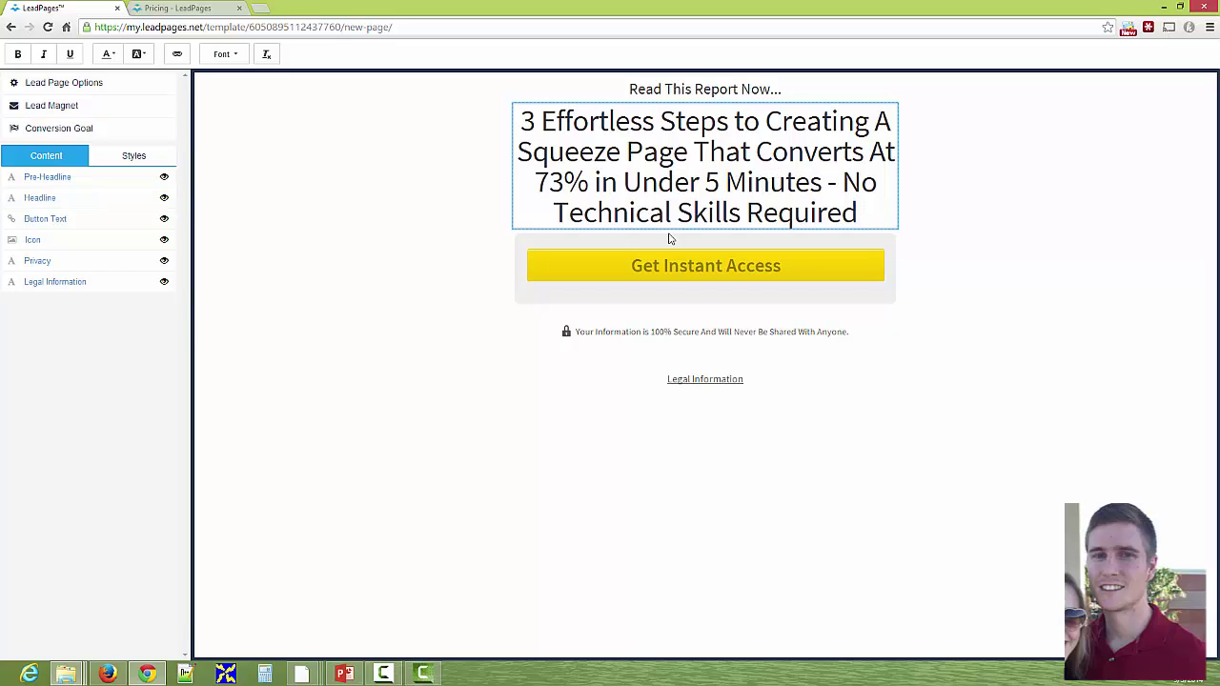
# Step: Try bright yellow as the text color of "No Technical Skills Required" in the headline
pyautogui.click(584, 213)
pyautogui.moveTo(842, 181); pyautogui.dragTo(859, 203)
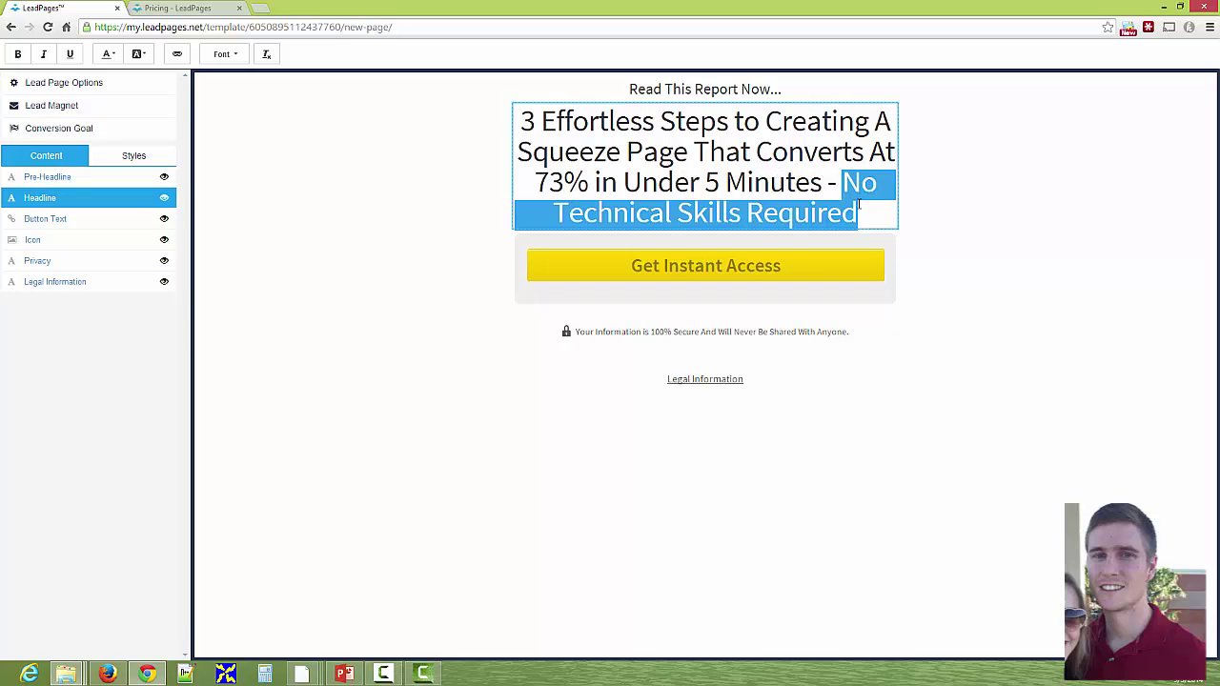
pyautogui.click(107, 57)
pyautogui.click(114, 96)
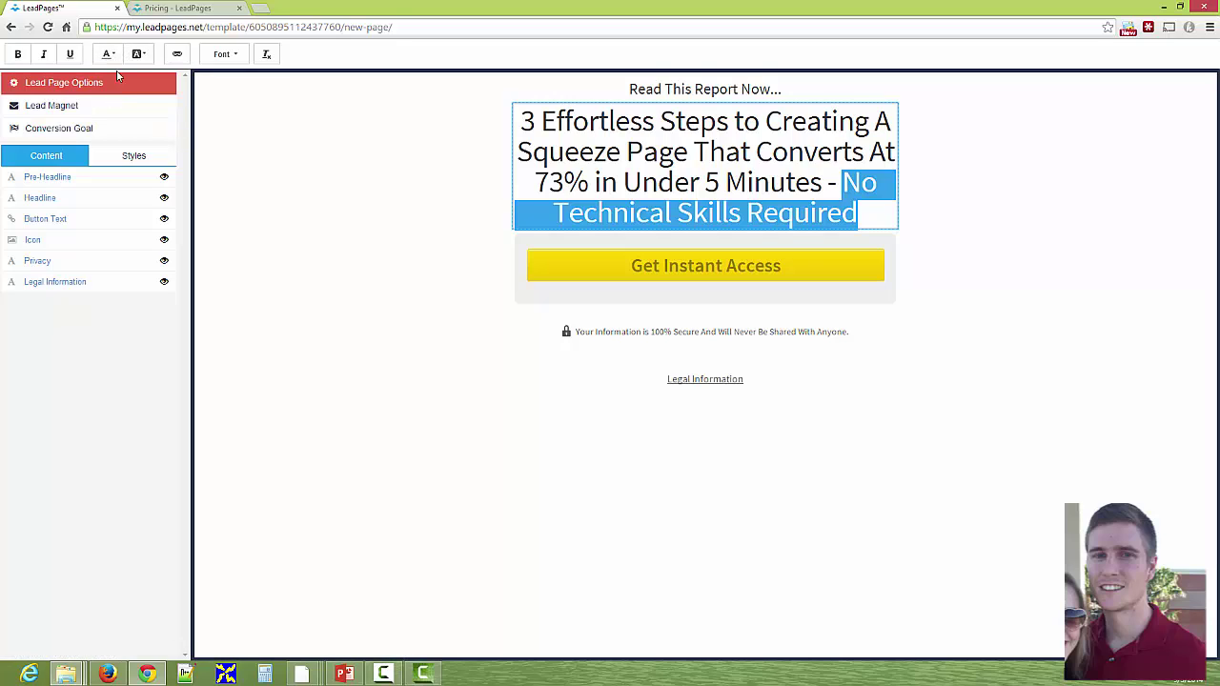
pyautogui.click(107, 54)
pyautogui.click(114, 101)
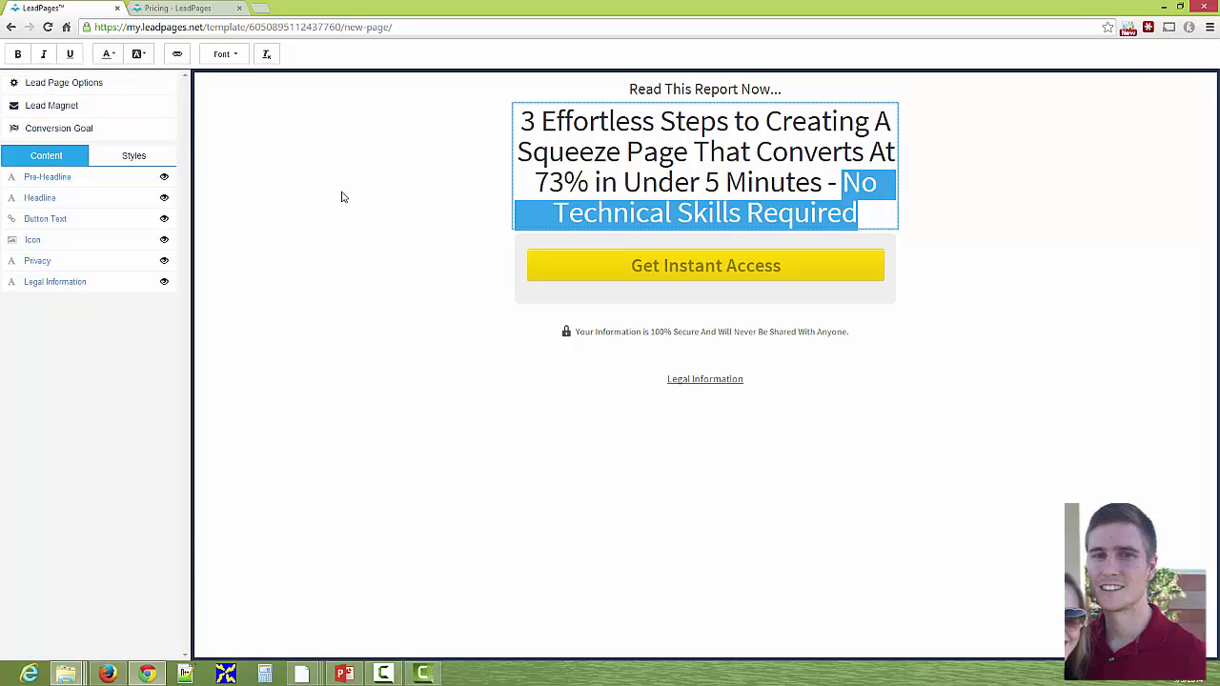
pyautogui.click(343, 196)
pyautogui.moveTo(842, 183); pyautogui.dragTo(865, 206)
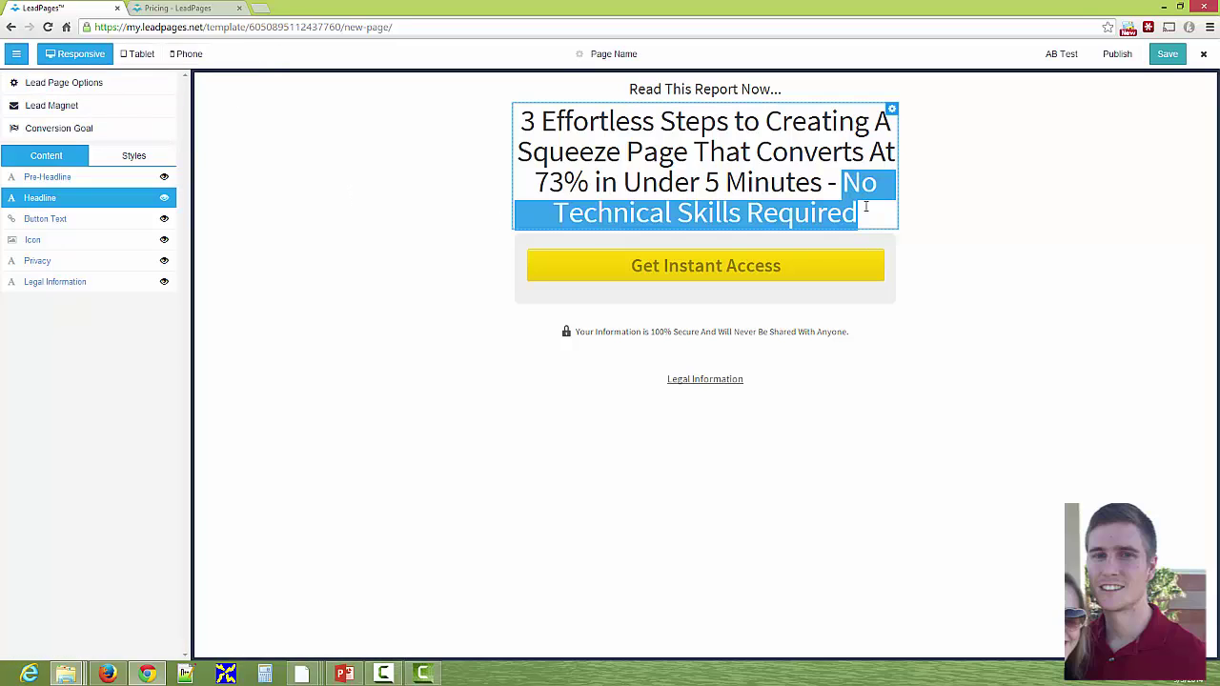
pyautogui.click(106, 54)
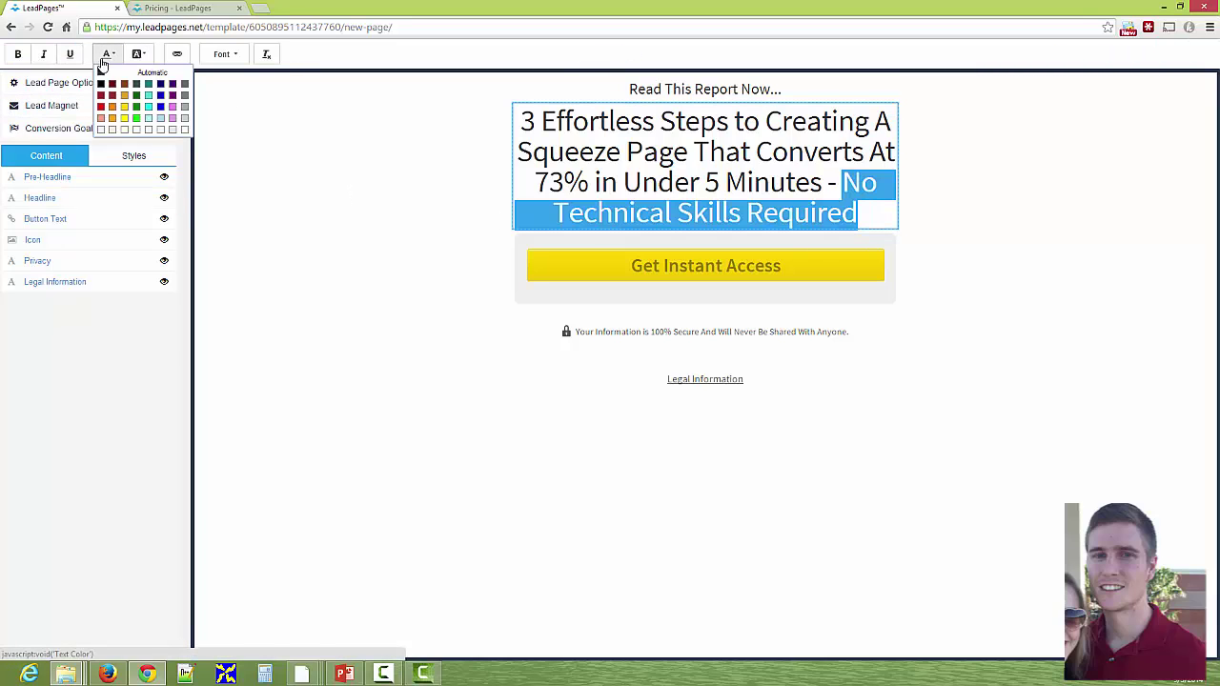
pyautogui.click(123, 117)
pyautogui.click(408, 237)
pyautogui.click(865, 210)
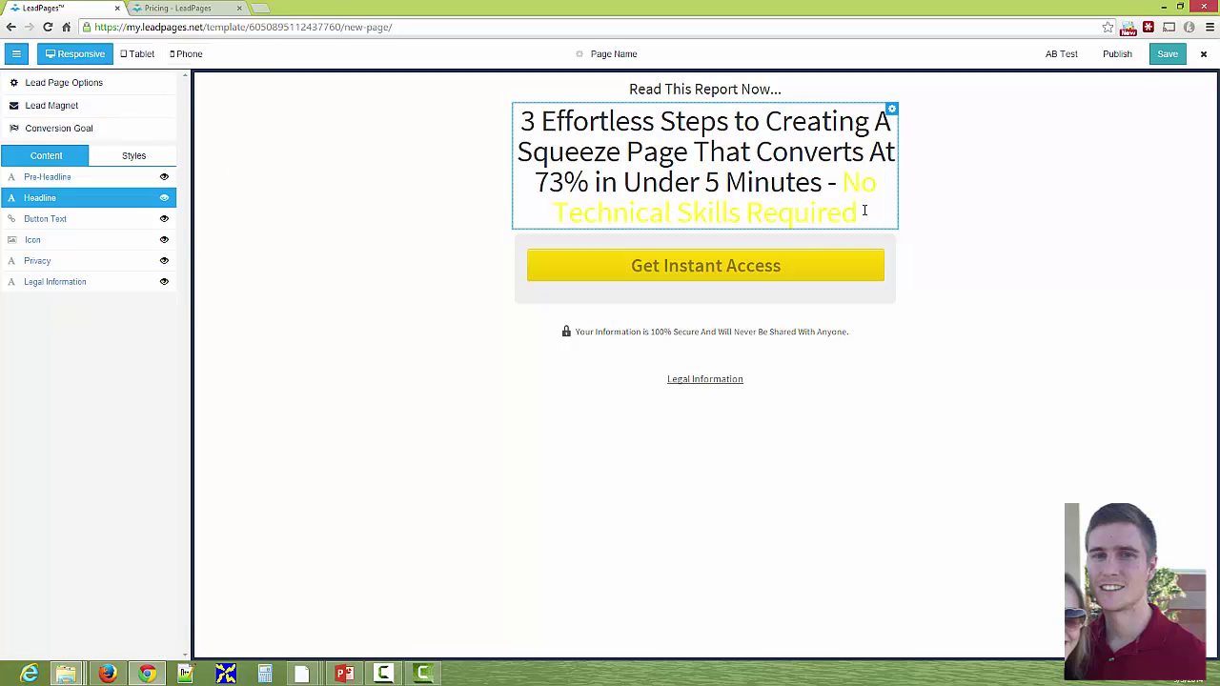
# Step: Recolor "No Technical Skills Required" in the headline to a darker golden yellow
pyautogui.moveTo(865, 210); pyautogui.dragTo(842, 183)
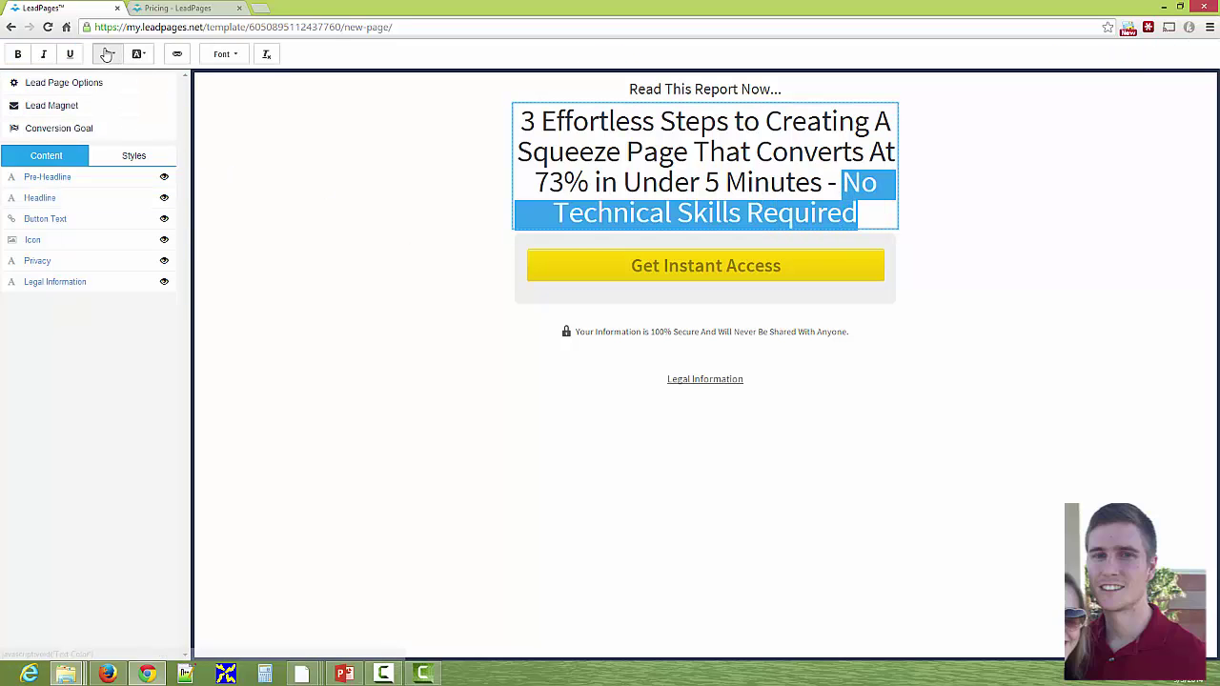
pyautogui.click(106, 54)
pyautogui.click(124, 116)
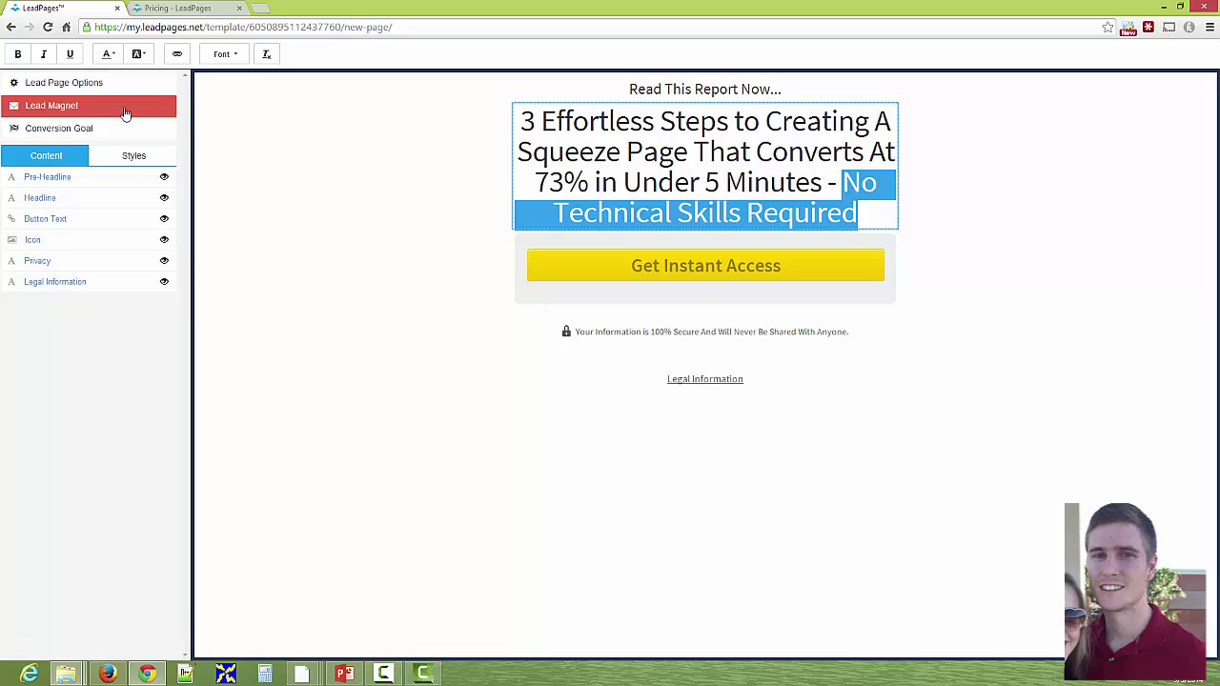
pyautogui.click(335, 150)
pyautogui.click(871, 219)
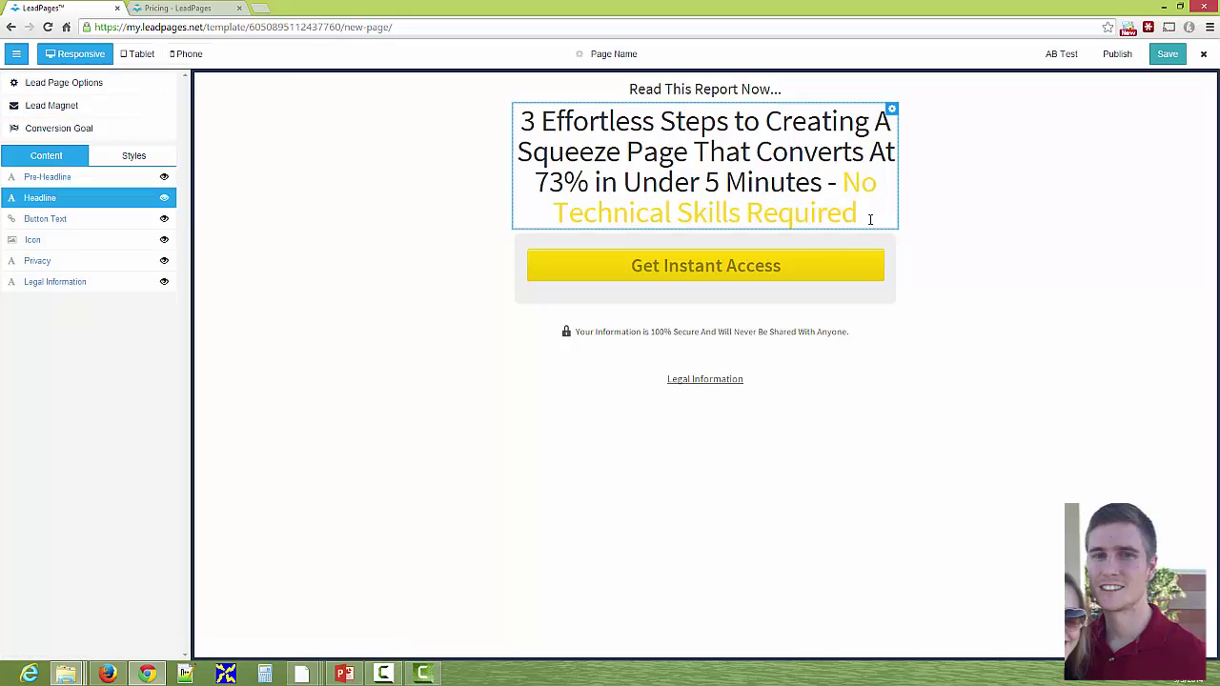
pyautogui.click(831, 182)
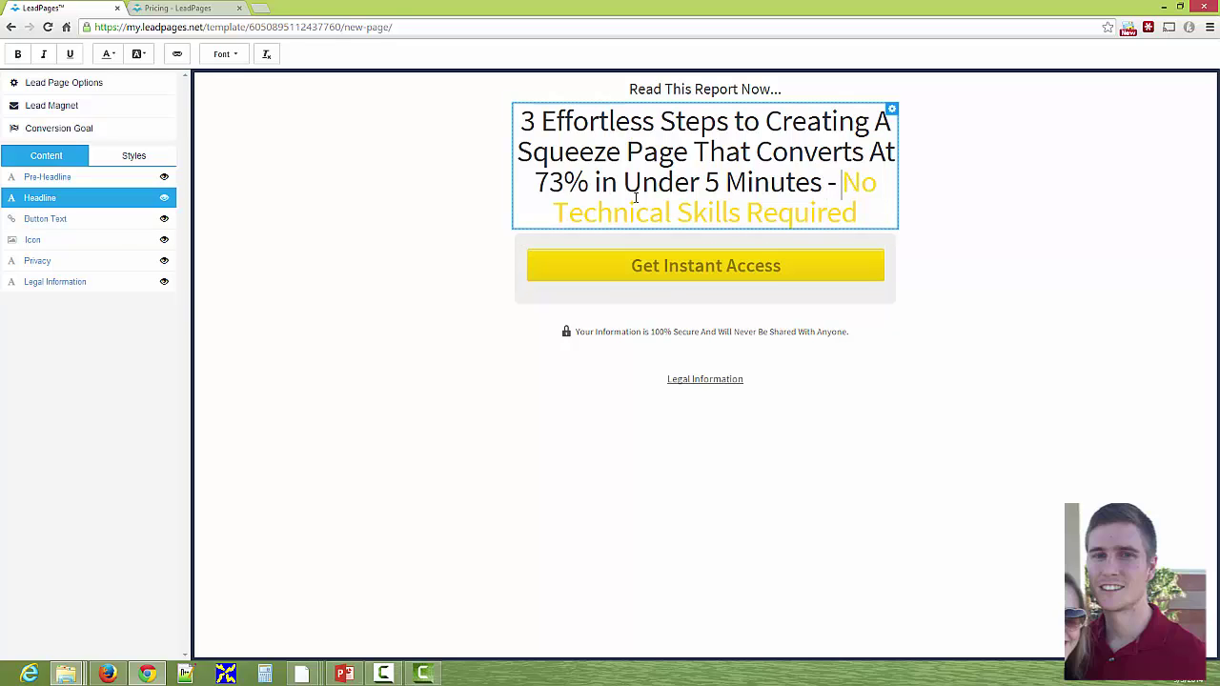
# Step: Hide the header image and form image in the button's opt-in form, and remove its Name and Phone Number fields
pyautogui.click(667, 267)
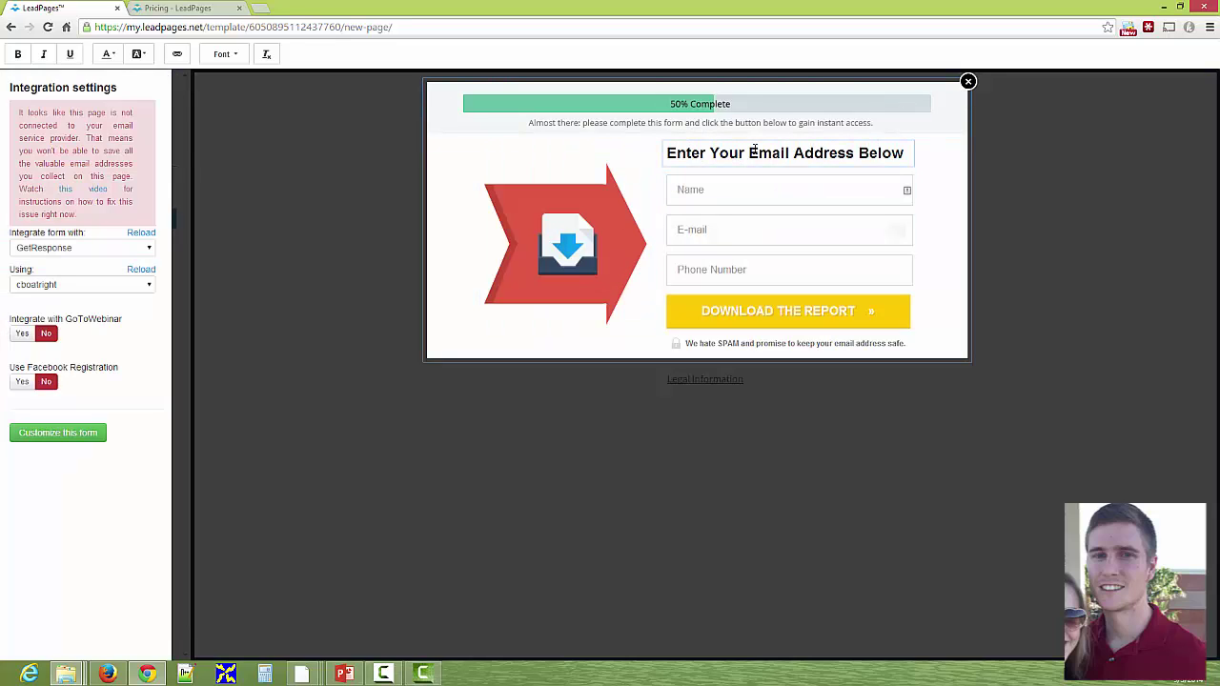
pyautogui.click(745, 106)
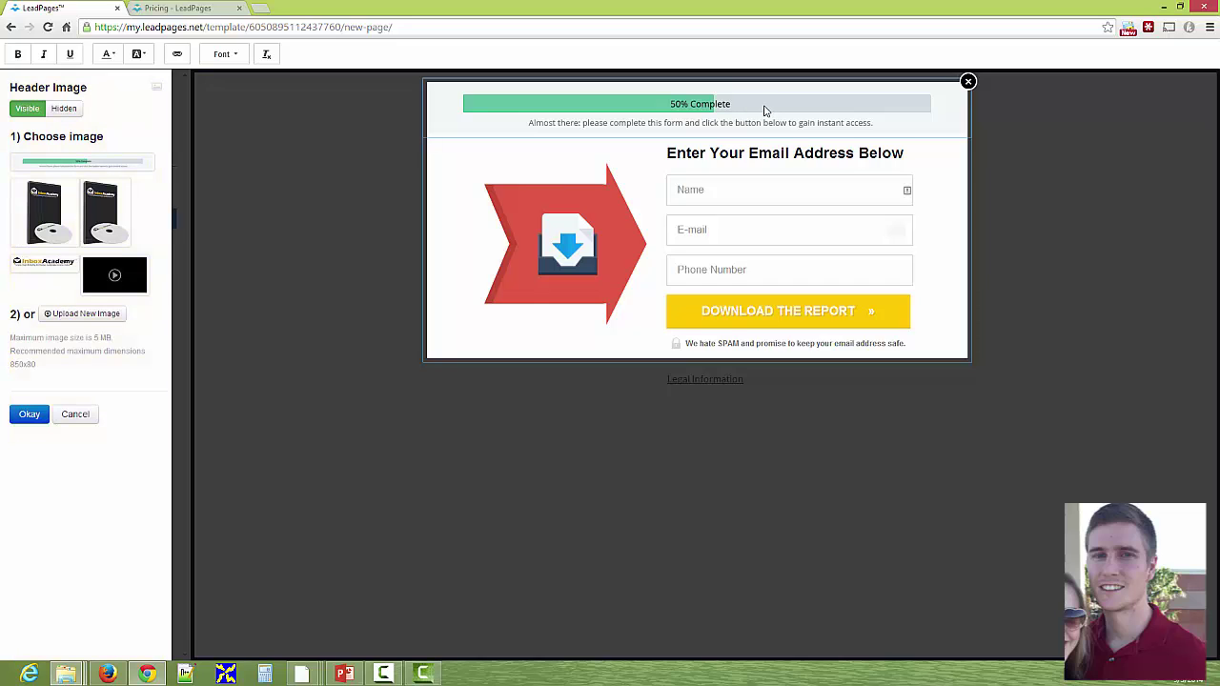
pyautogui.click(64, 108)
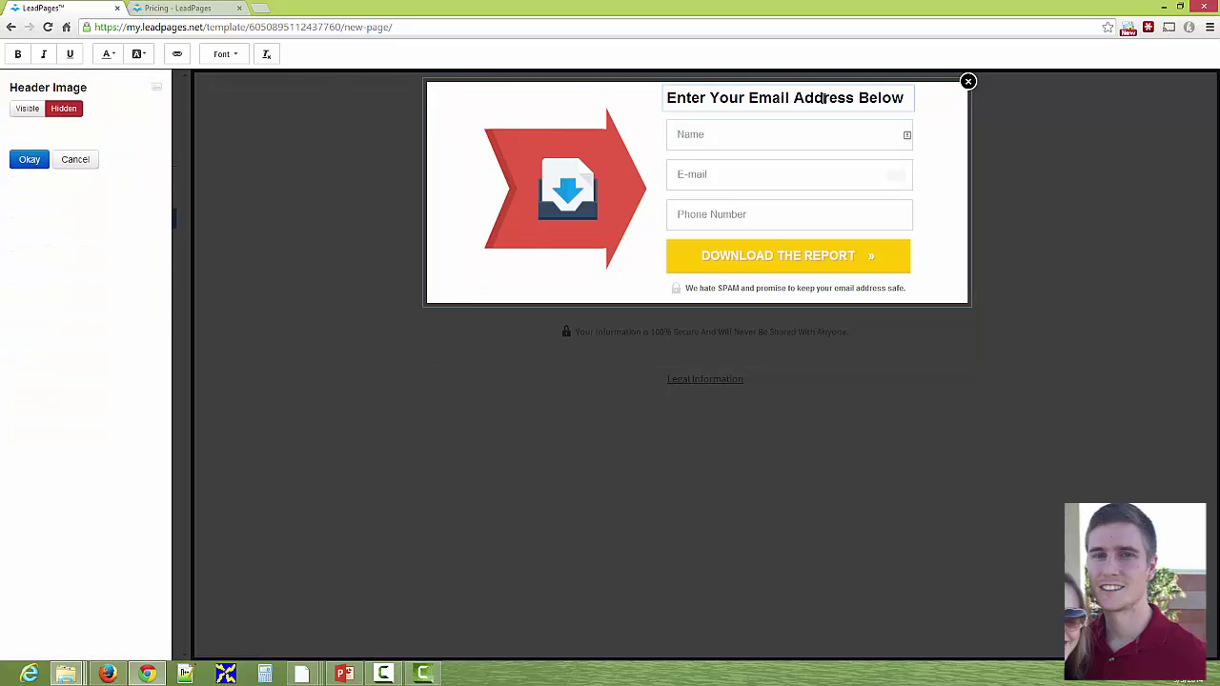
pyautogui.click(511, 163)
pyautogui.click(69, 109)
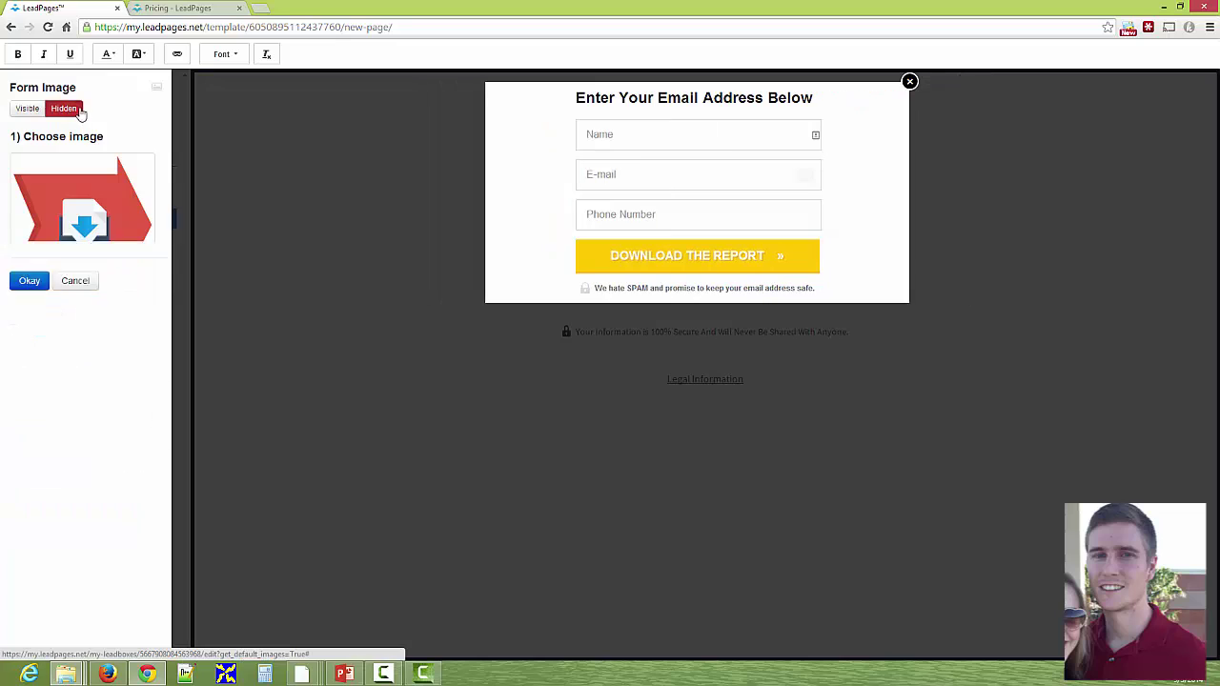
pyautogui.click(812, 137)
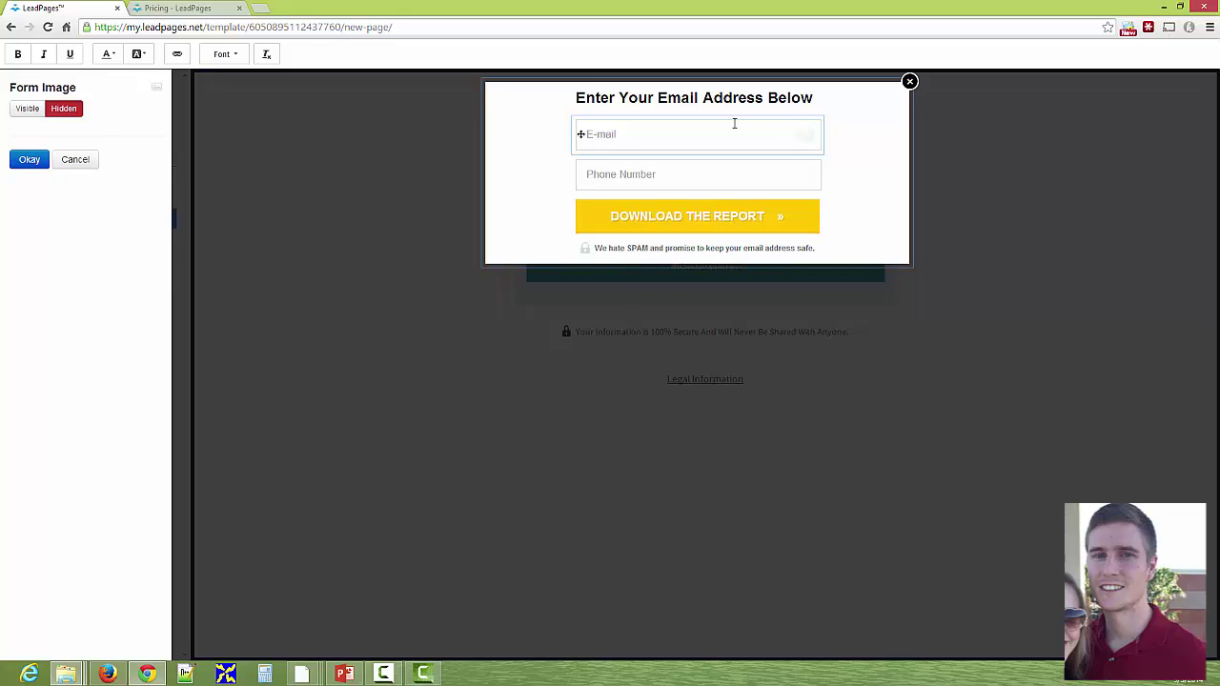
pyautogui.click(811, 175)
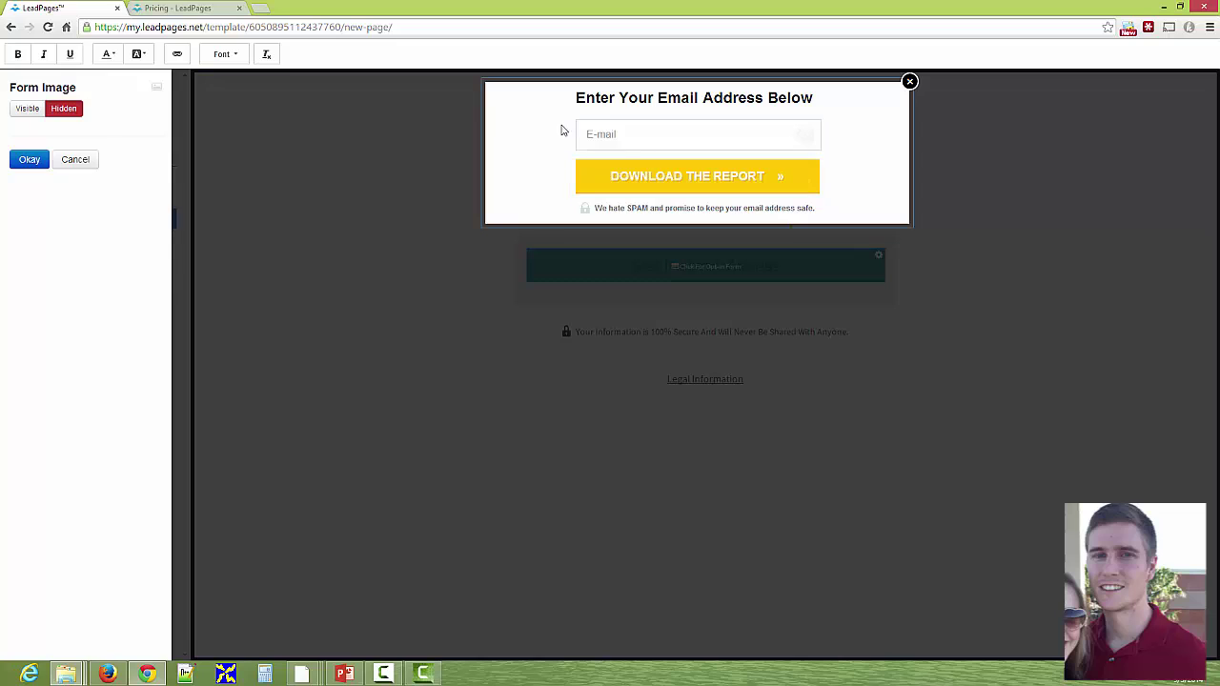
# Step: Set the opt-in form's e-mail field placeholder text to "Enter Your Best Email Address"
pyautogui.click(633, 136)
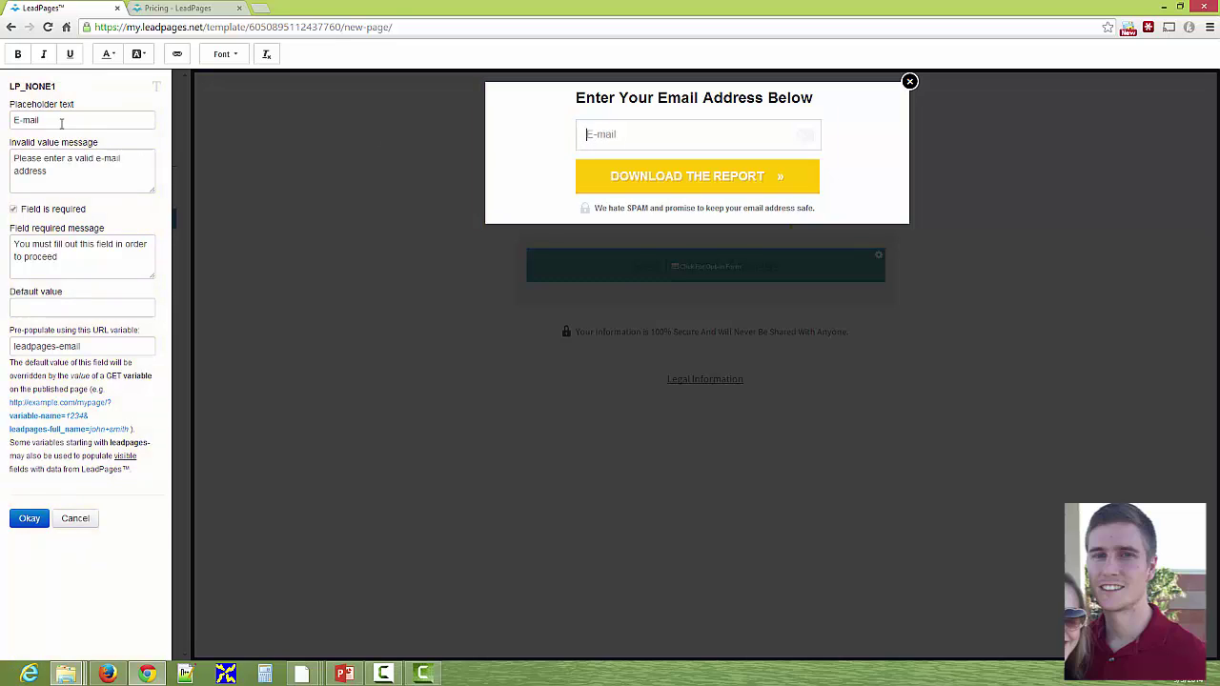
pyautogui.moveTo(59, 122); pyautogui.dragTo(3, 119)
pyautogui.write('E')
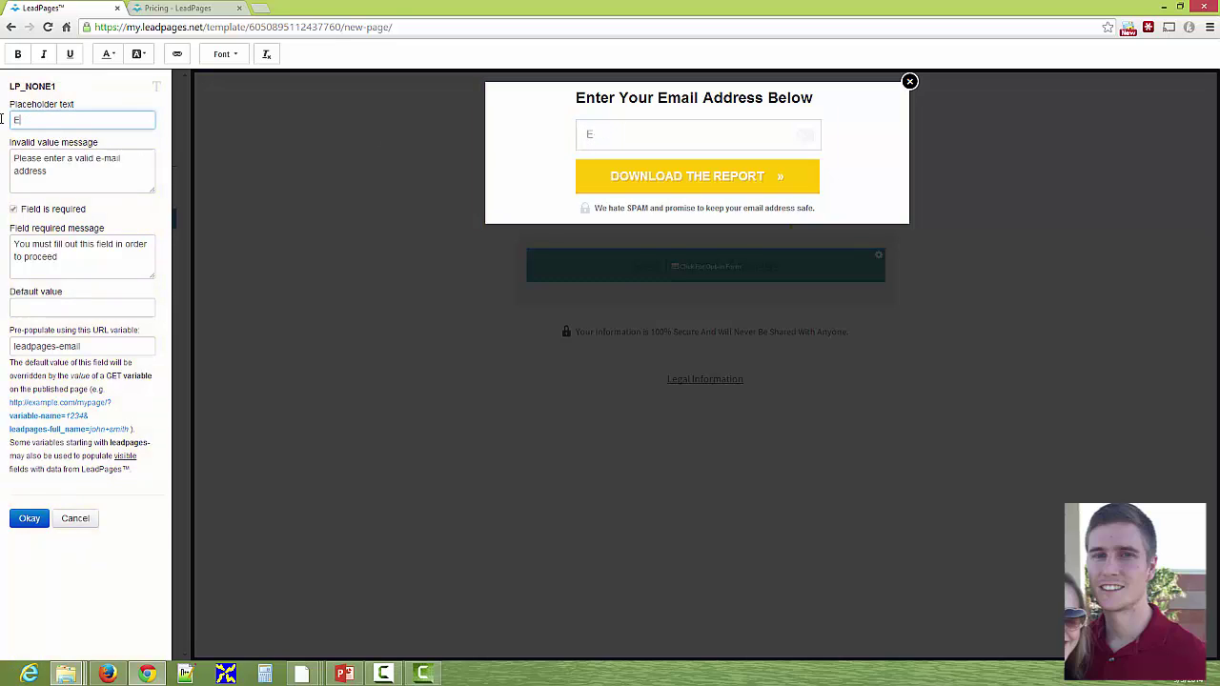
pyautogui.write('nter Your Best ')
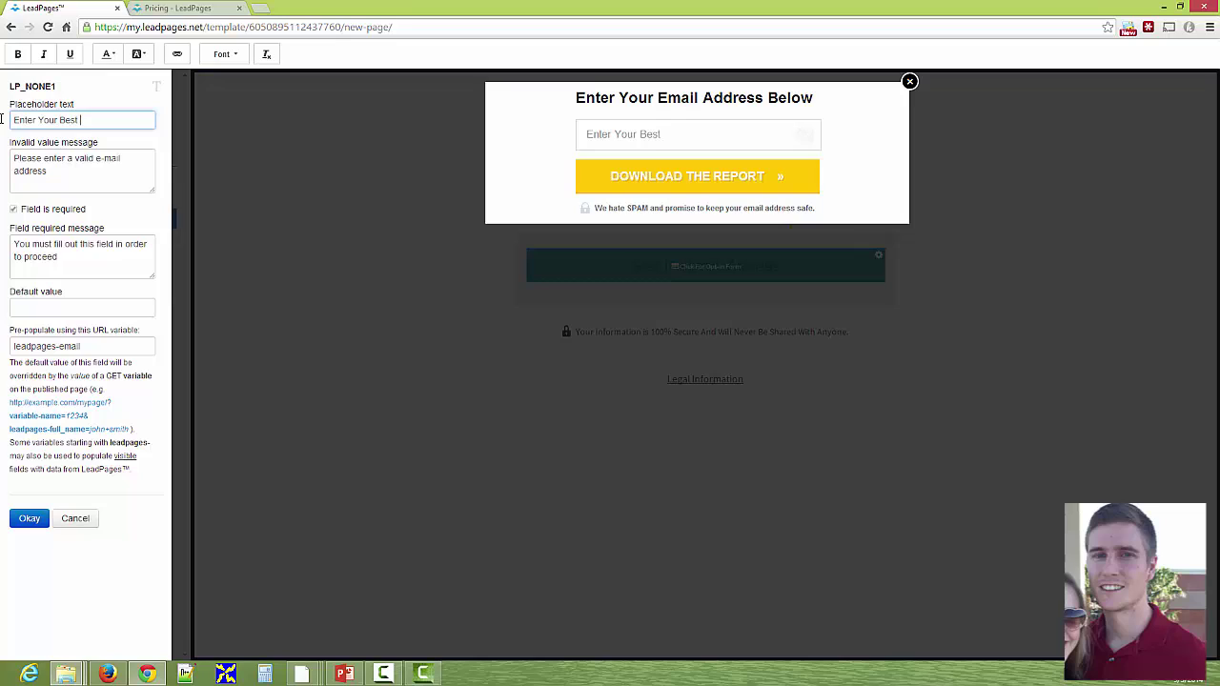
pyautogui.write('Email A')
pyautogui.write('dree')
pyautogui.write('s')
pyautogui.press('BackSpace')
pyautogui.press('BackSpace')
pyautogui.write('dress')
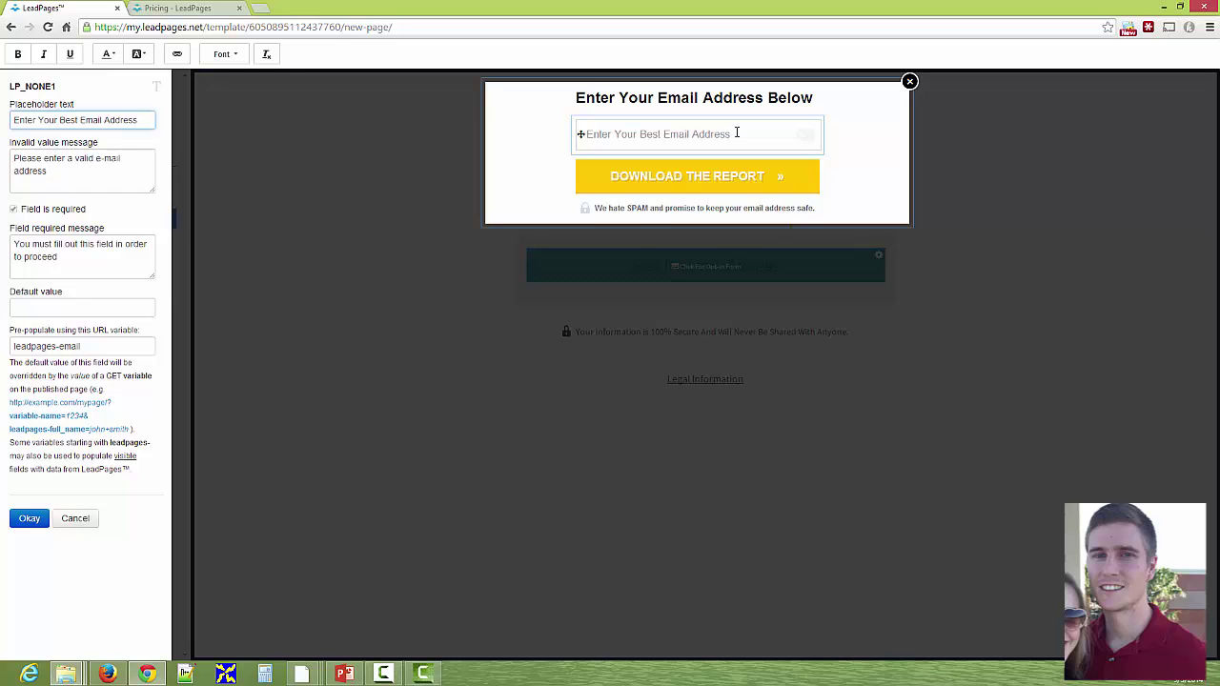
# Step: Replace the opt-in form's submit button text "Download the Report" with "Watch Video", keeping the arrow symbol
pyautogui.click(609, 181)
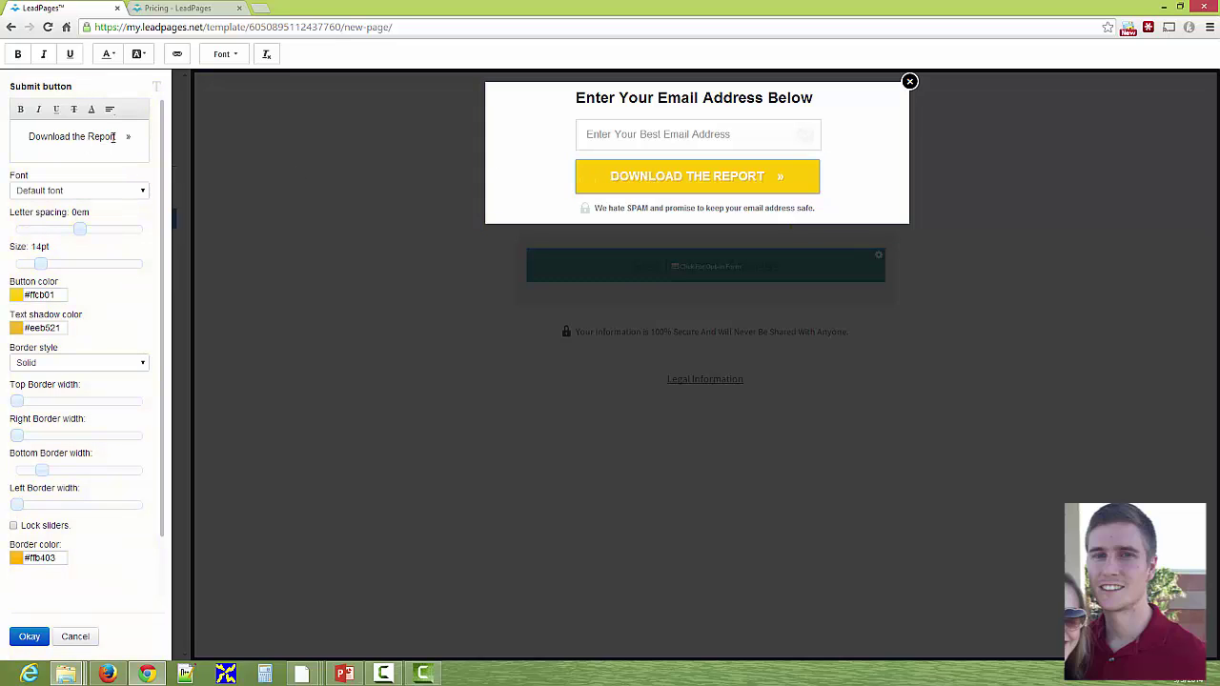
pyautogui.moveTo(118, 136); pyautogui.dragTo(16, 139)
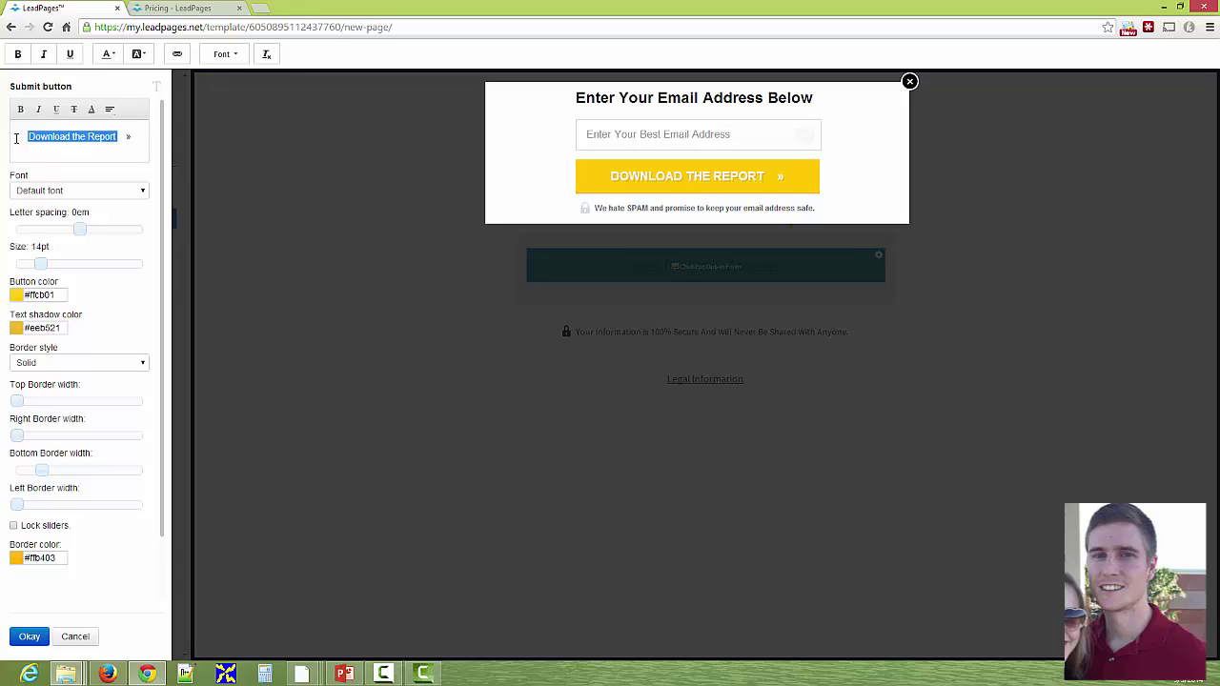
pyautogui.write('Watch Vi')
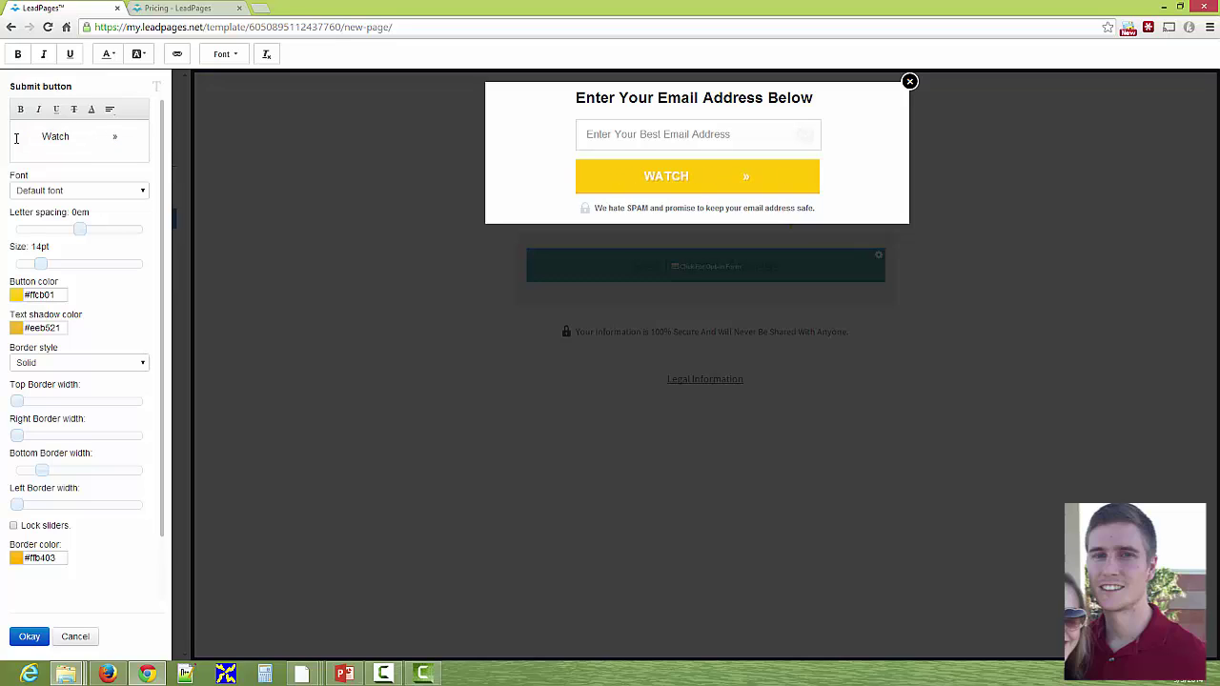
pyautogui.write('deo')
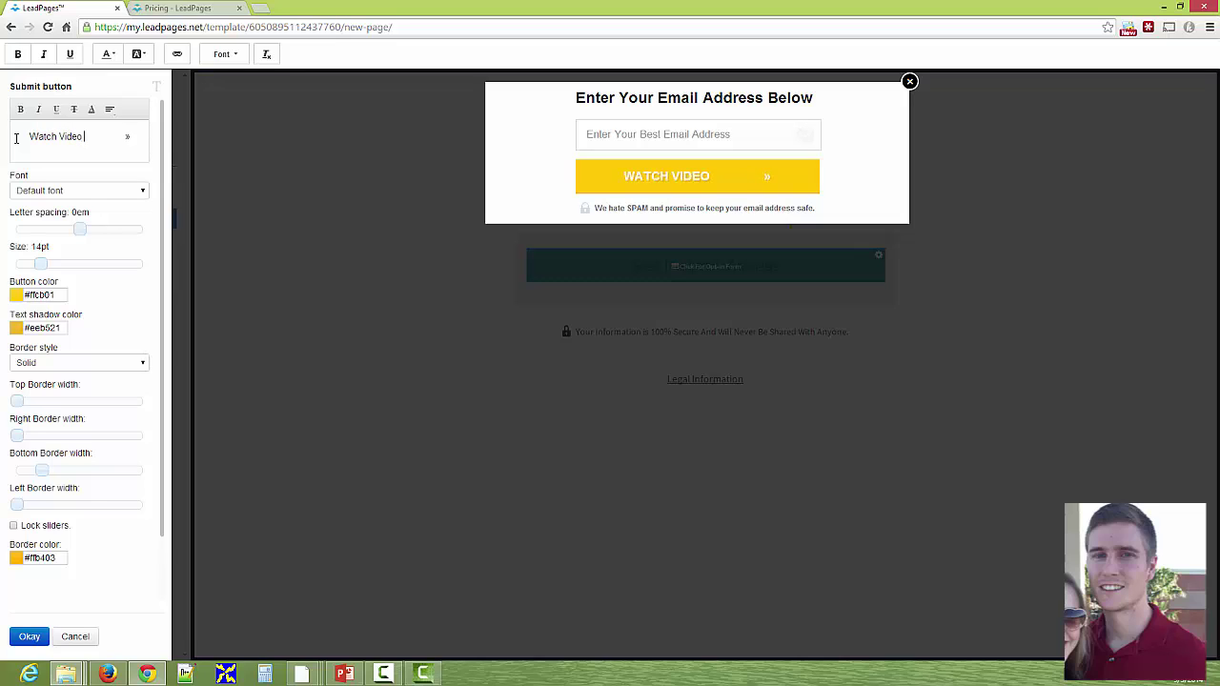
# Step: Replace the opt-in form's submit button text with "Click to See Video", keeping the arrow symbol, and close the form
pyautogui.press('BackSpace')
pyautogui.press('BackSpace')
pyautogui.press('BackSpace')
pyautogui.press('BackSpace')
pyautogui.press('BackSpace')
pyautogui.press('BackSpace')
pyautogui.press('BackSpace')
pyautogui.press('BackSpace')
pyautogui.press('BackSpace')
pyautogui.press('BackSpace')
pyautogui.press('BackSpace')
pyautogui.write('Click')
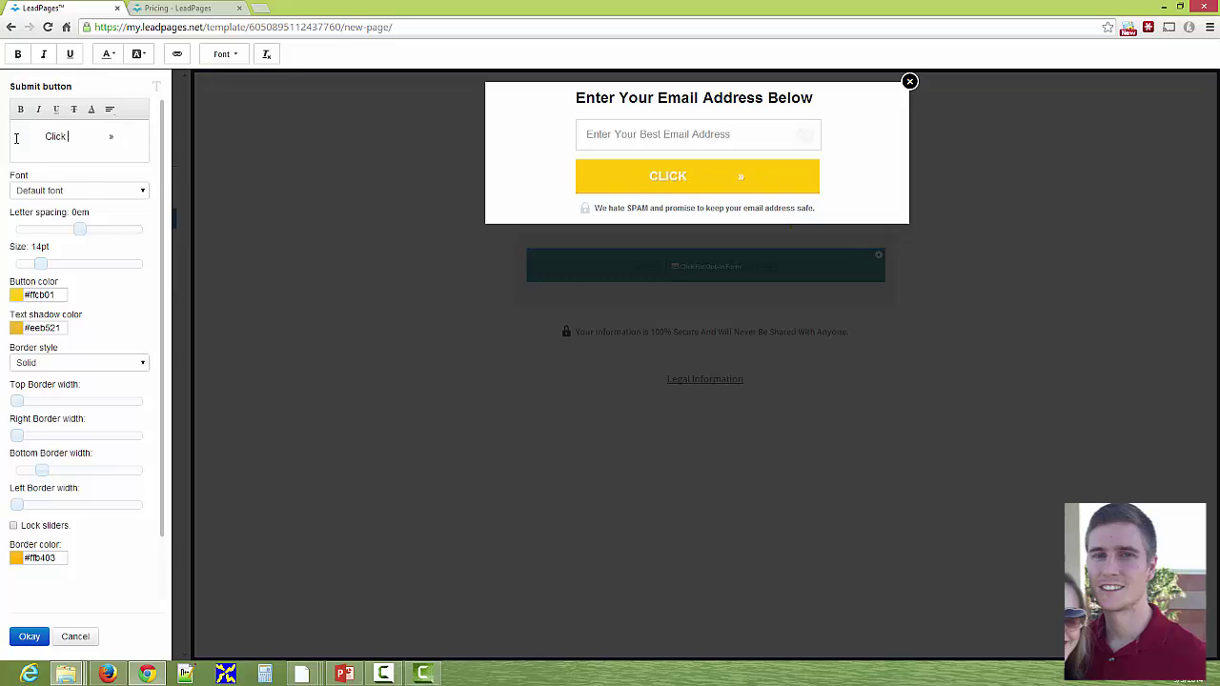
pyautogui.write(' to See')
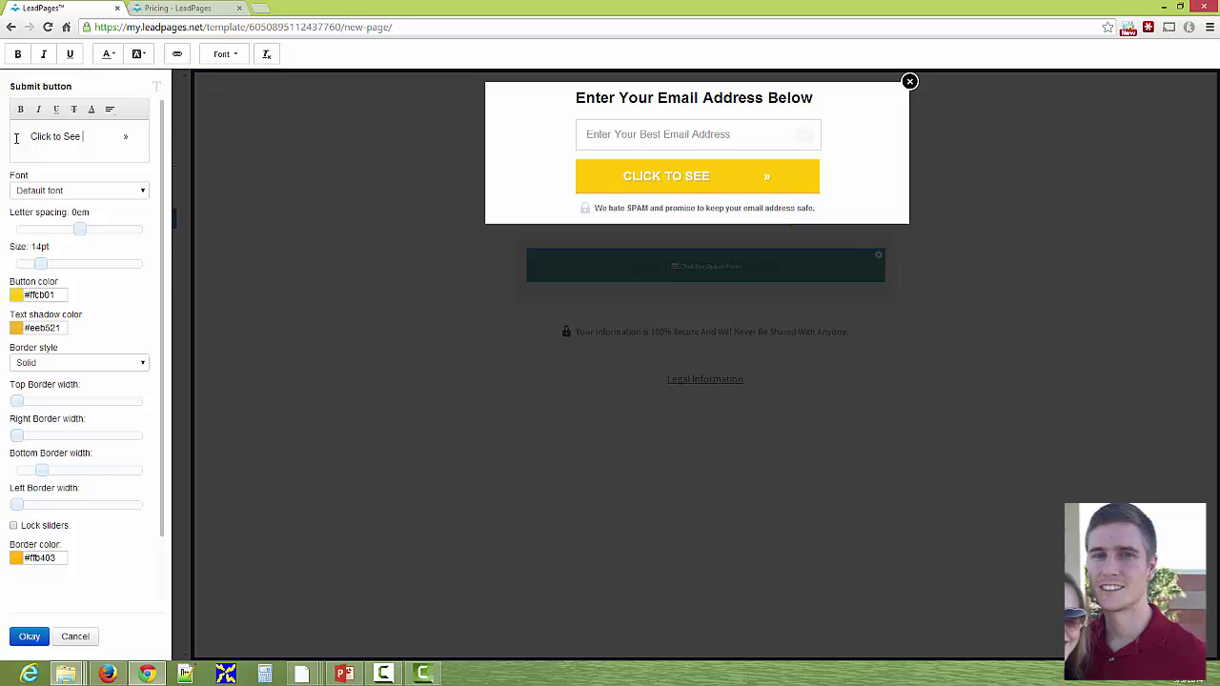
pyautogui.write(' Video')
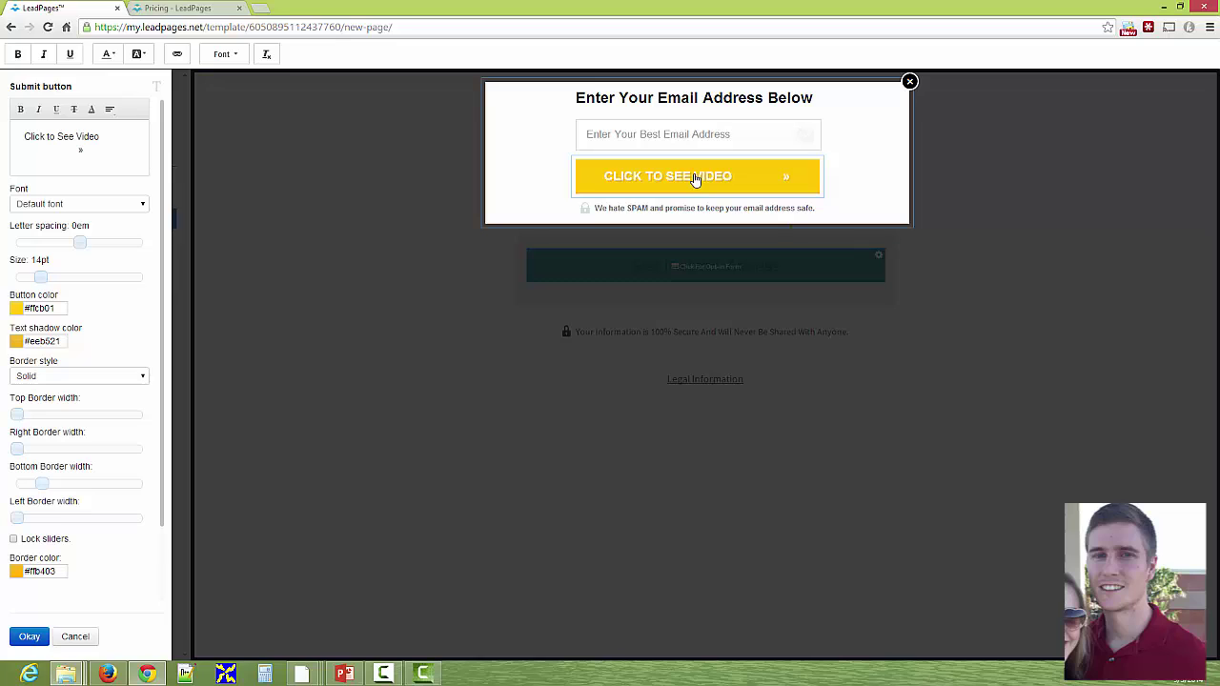
pyautogui.click(630, 97)
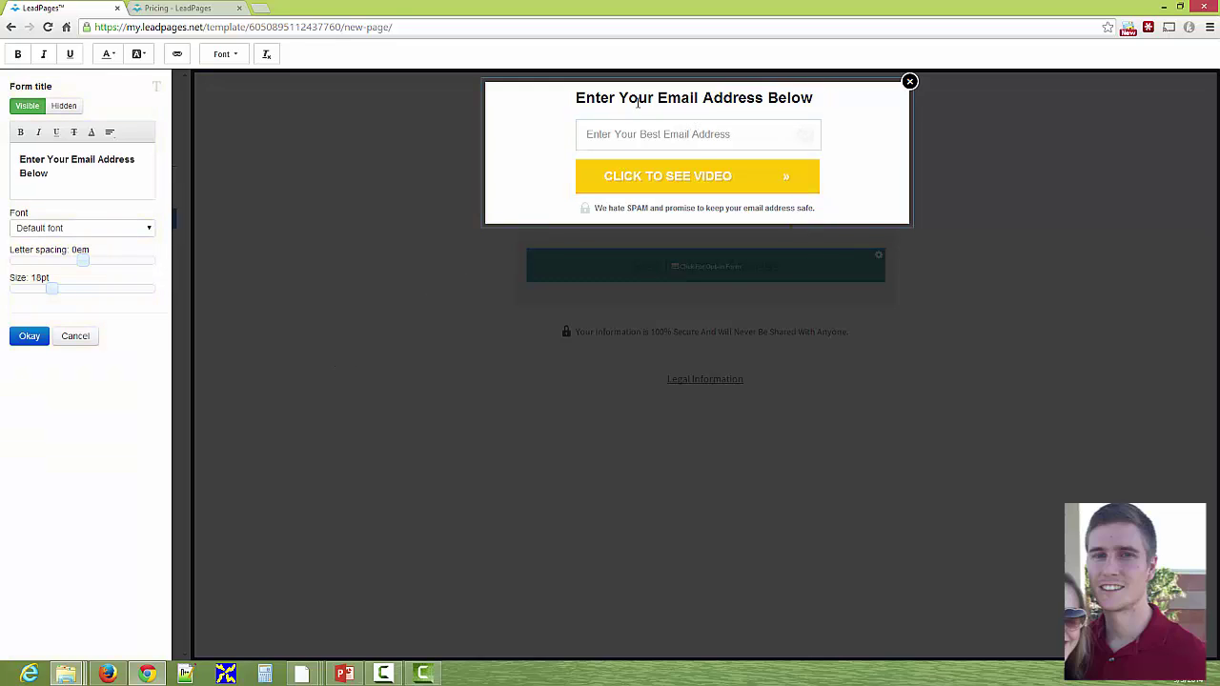
pyautogui.click(368, 354)
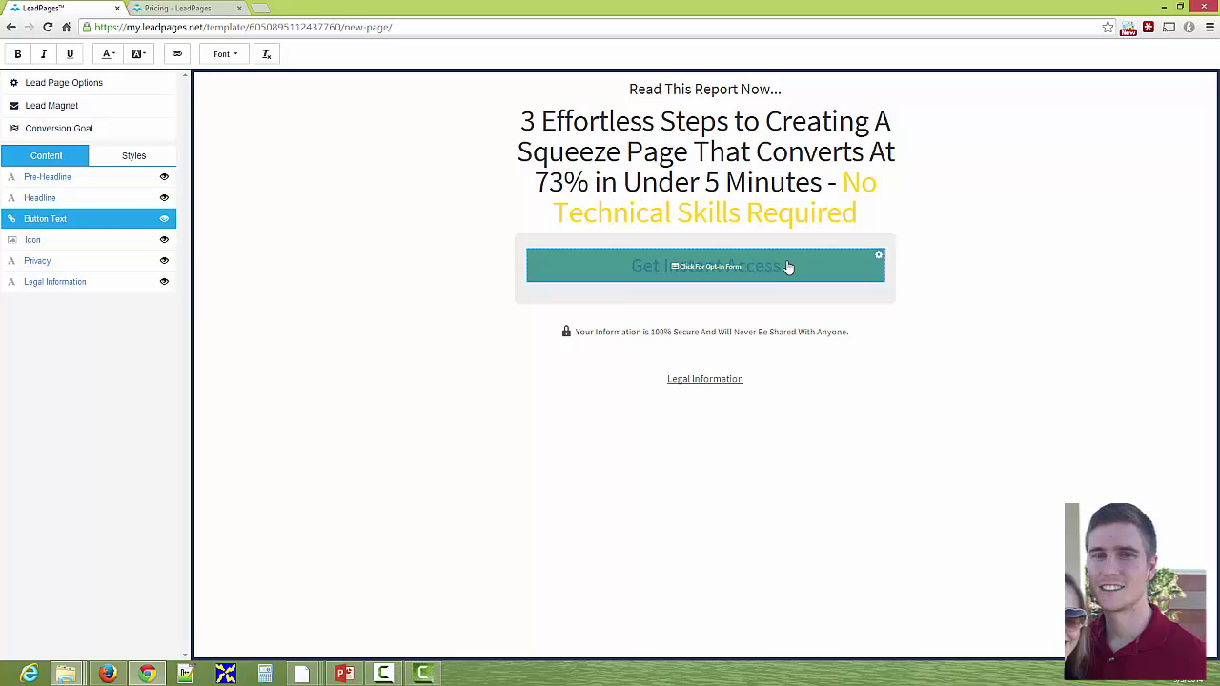
# Step: Change the page button's text to "Click Here to Unlock Your FREE Video"
pyautogui.click(880, 256)
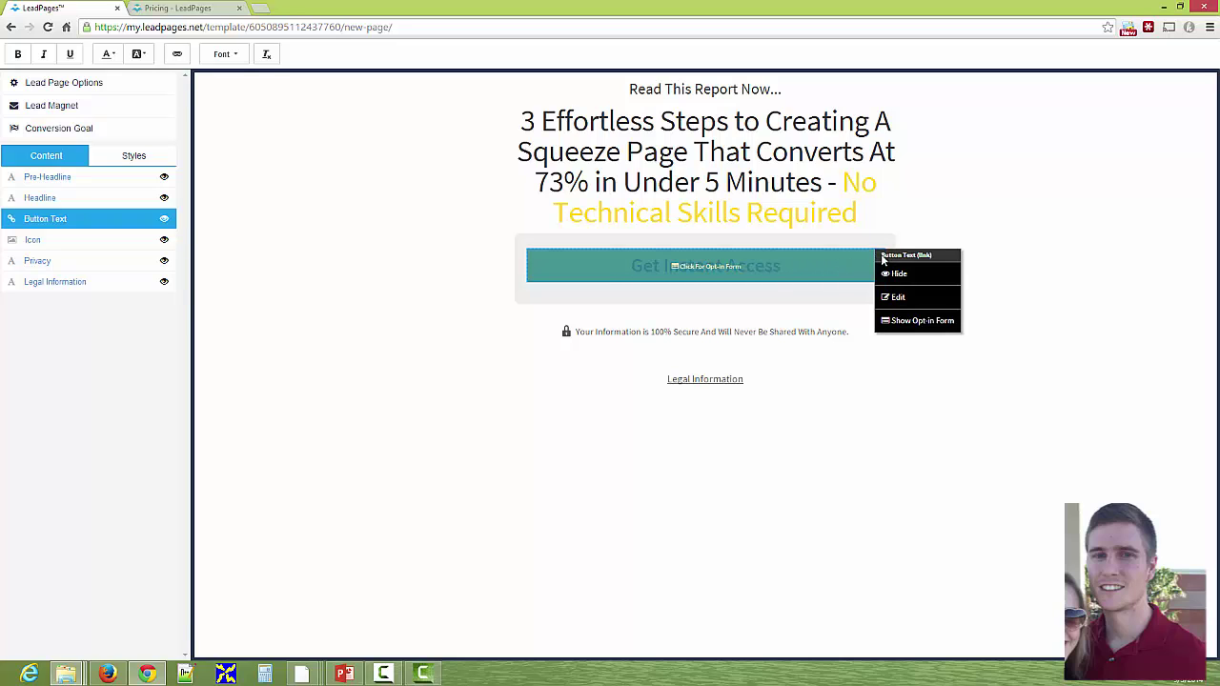
pyautogui.click(898, 298)
pyautogui.click(543, 223)
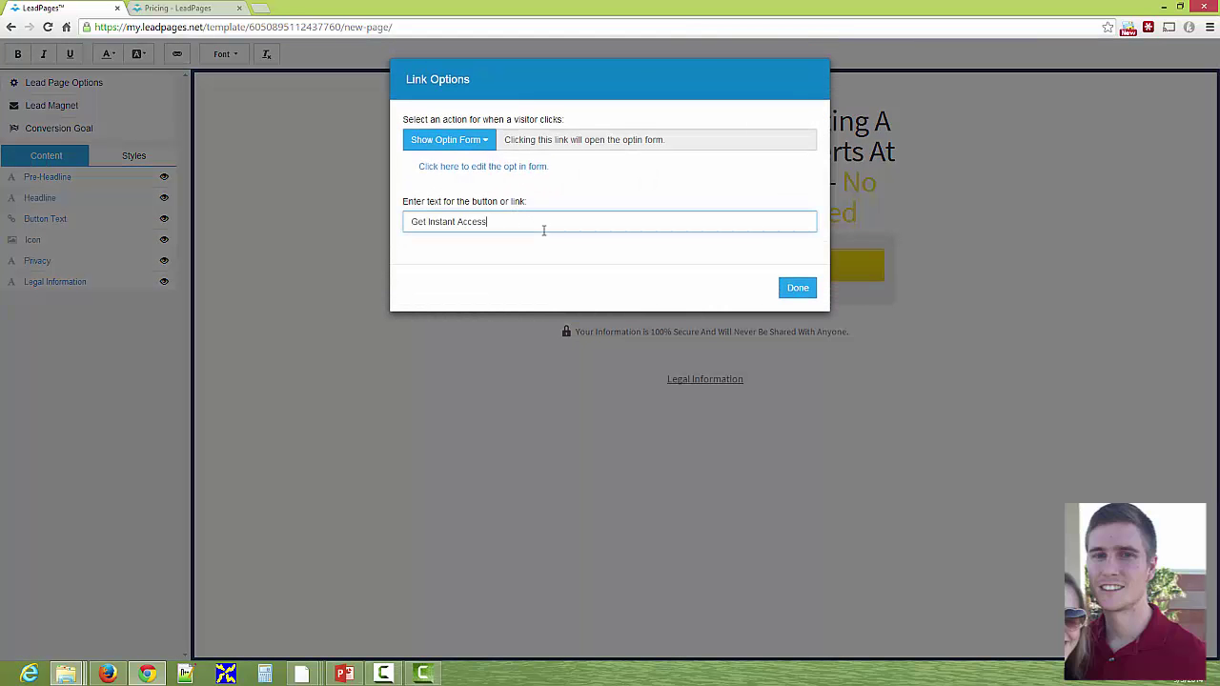
pyautogui.moveTo(543, 229); pyautogui.dragTo(412, 233)
pyautogui.write('C')
pyautogui.write('V')
pyautogui.press('BackSpace')
pyautogui.press('BackSpace')
pyautogui.write('Video')
pyautogui.click(801, 288)
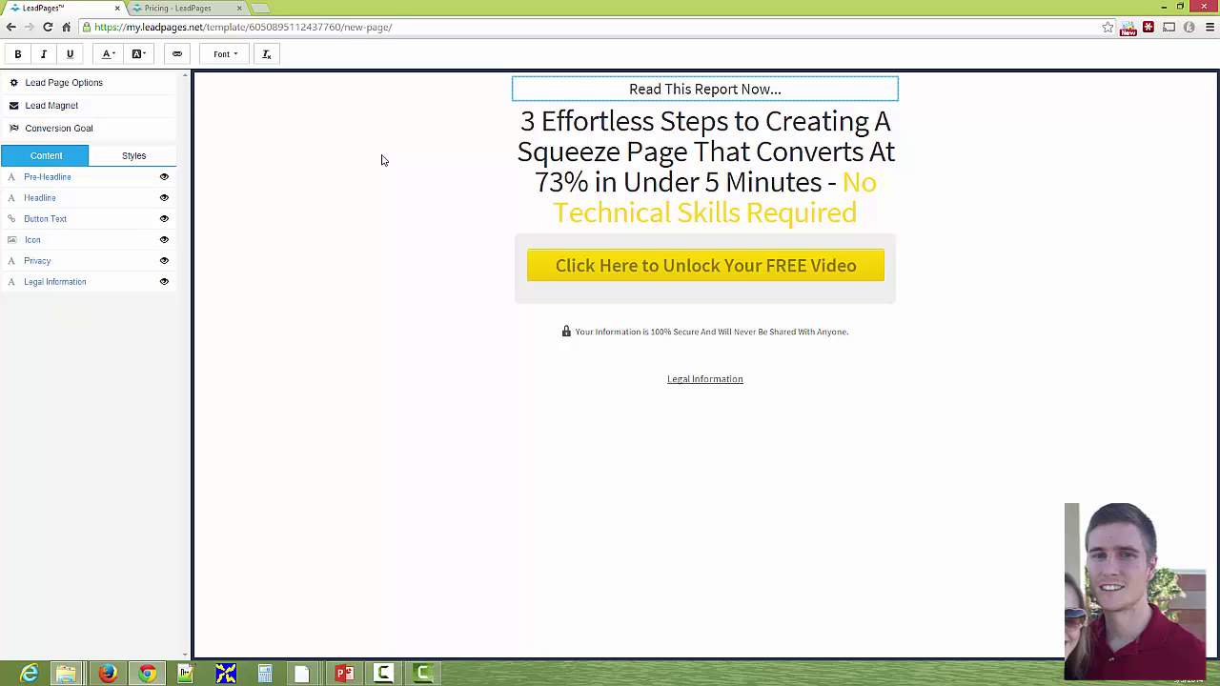
pyautogui.click(946, 323)
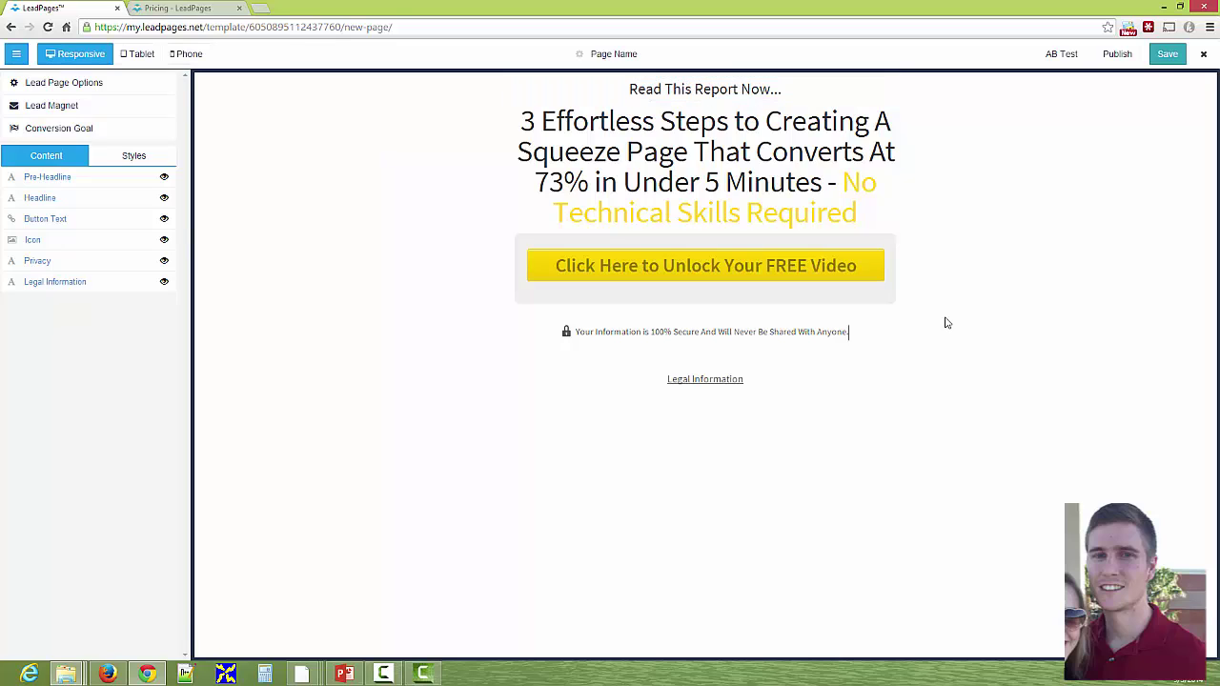
# Step: Try to start an A/B test and save the page, entering "newsqueezepage" as the page name and URL
pyautogui.click(1068, 57)
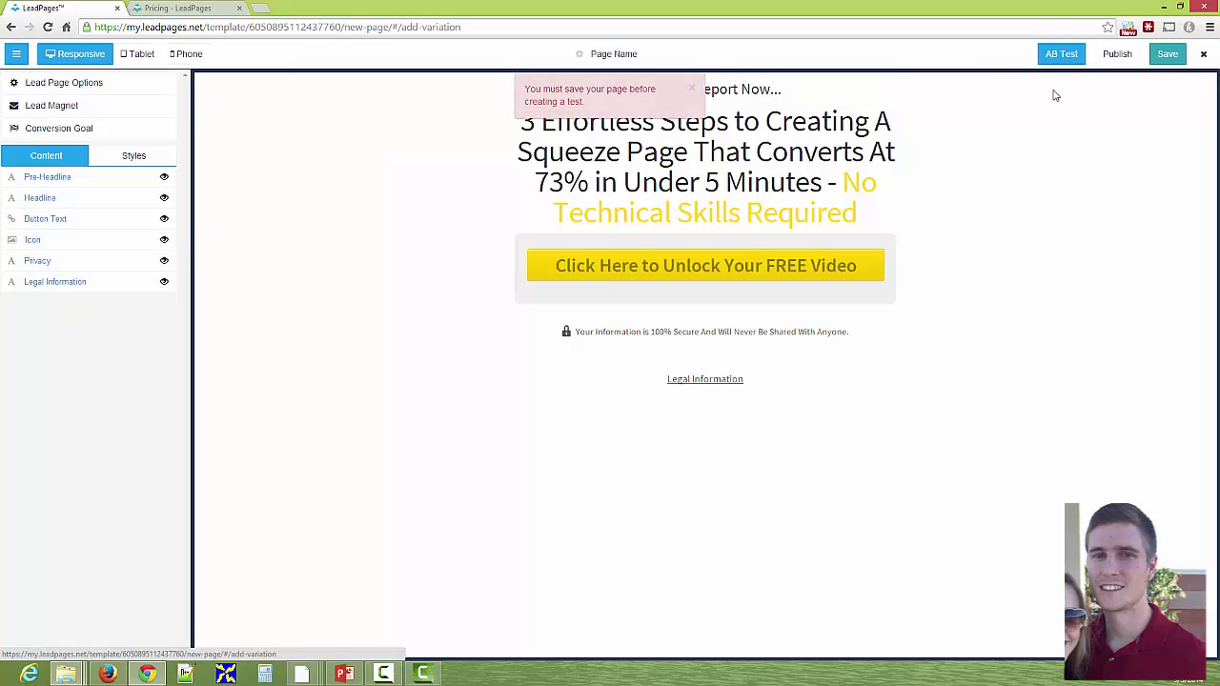
pyautogui.click(1169, 56)
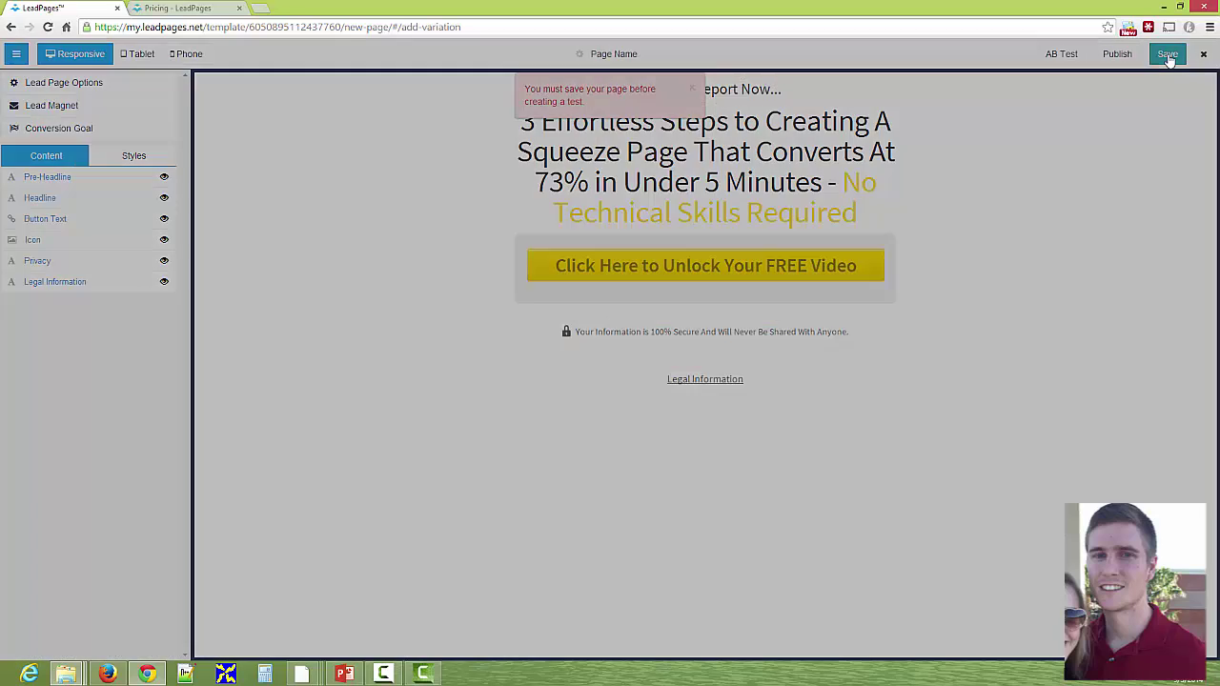
pyautogui.click(555, 162)
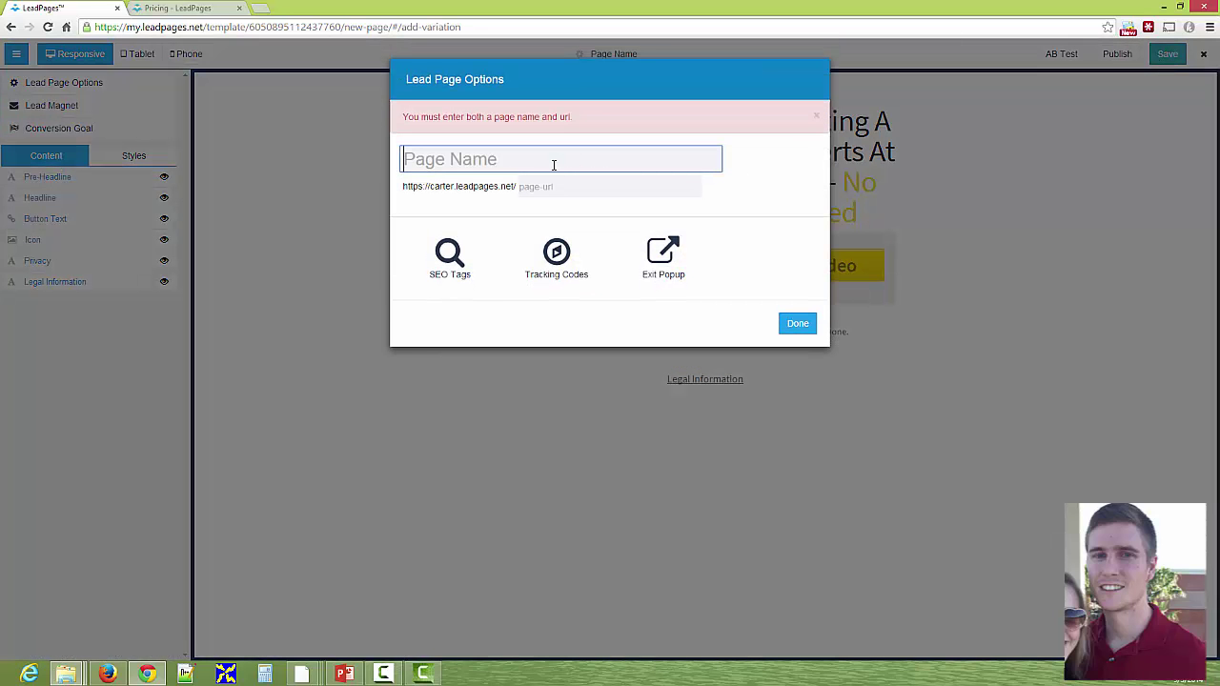
pyautogui.write('newsqueez')
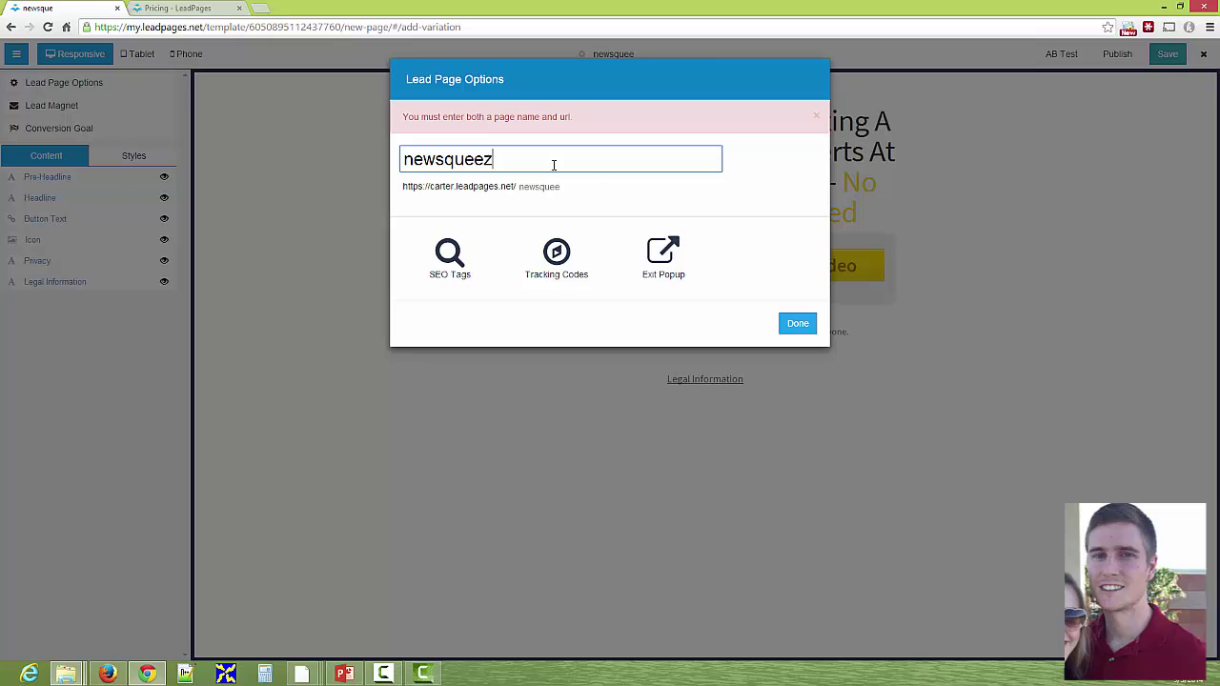
pyautogui.write('epage')
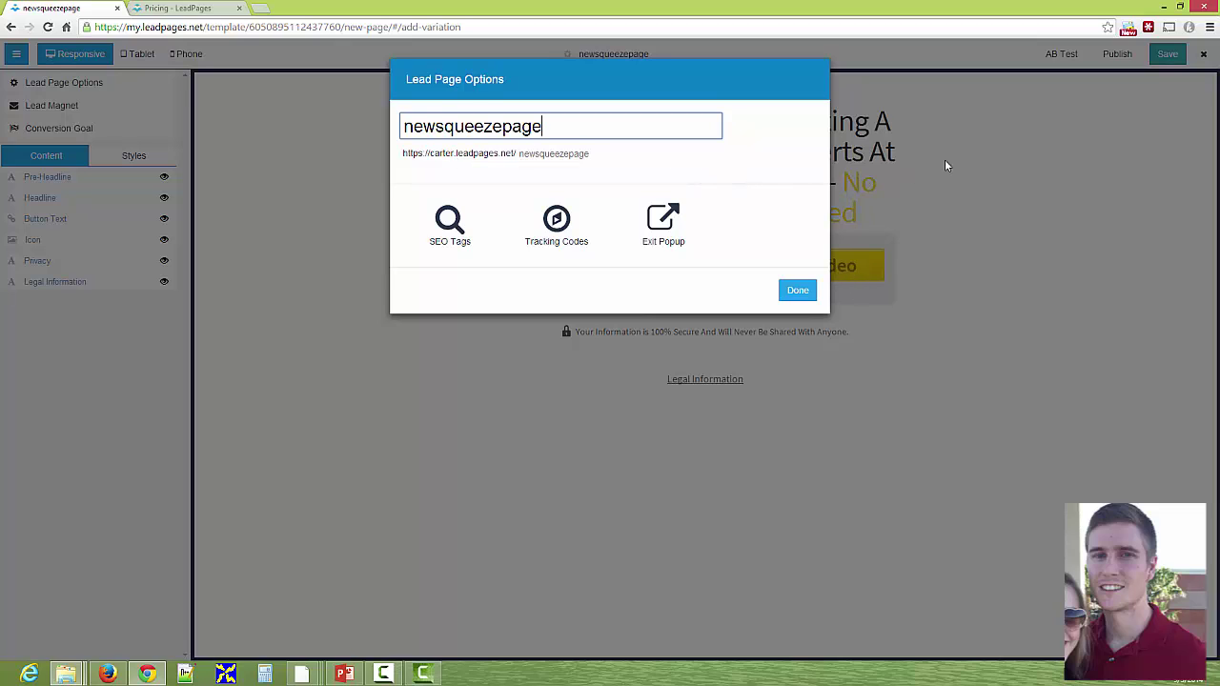
pyautogui.click(559, 128)
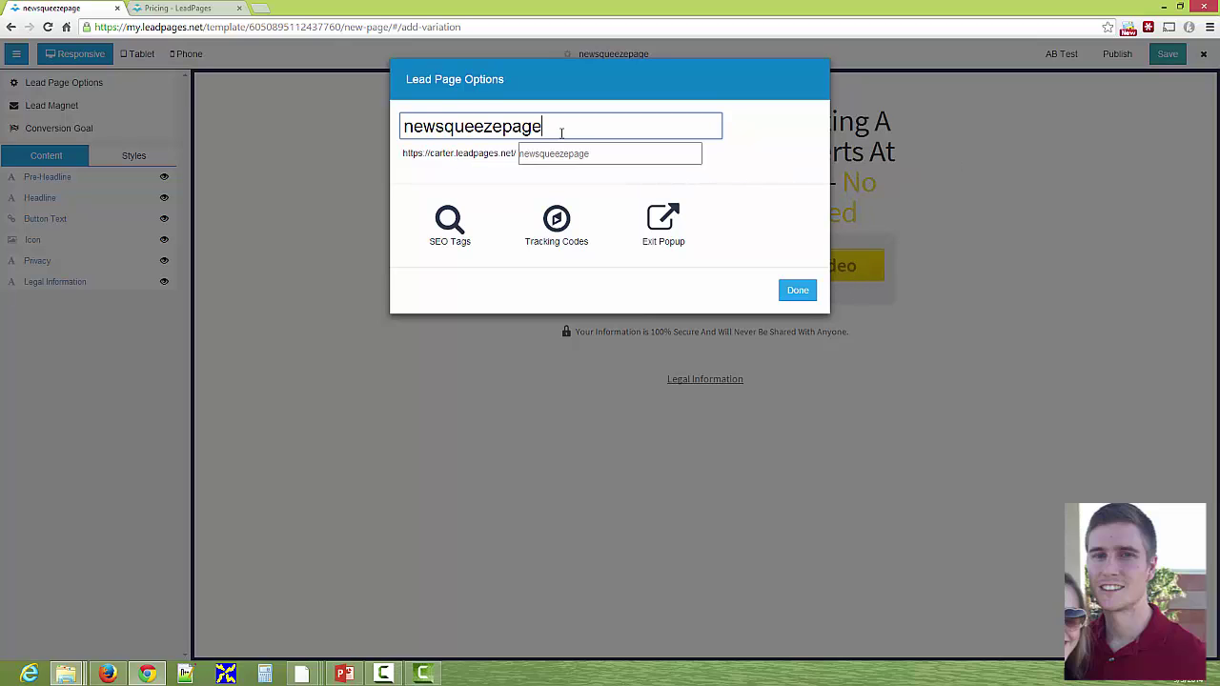
pyautogui.click(795, 291)
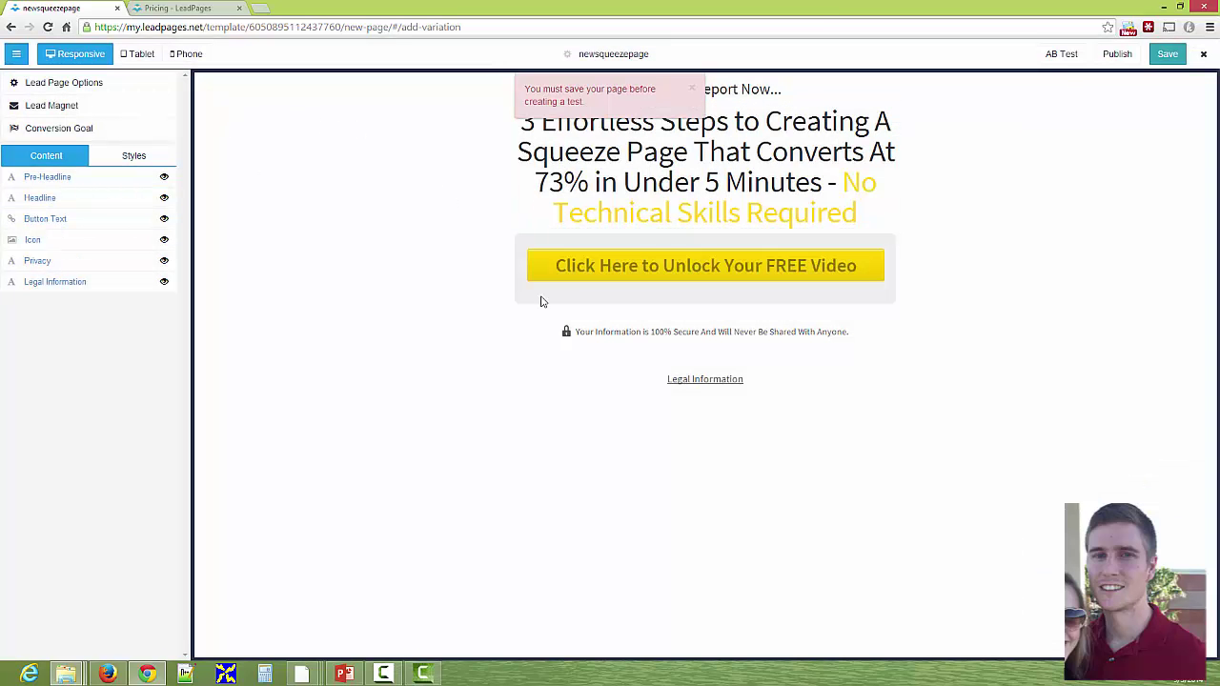
pyautogui.click(565, 274)
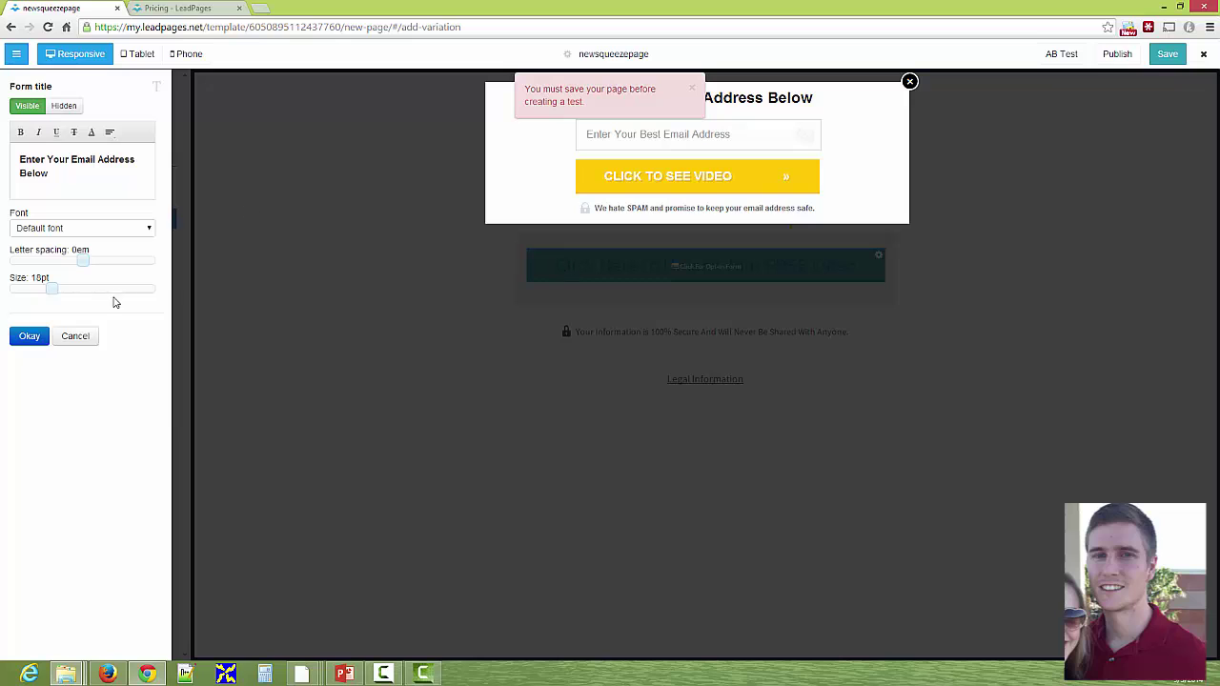
pyautogui.click(75, 336)
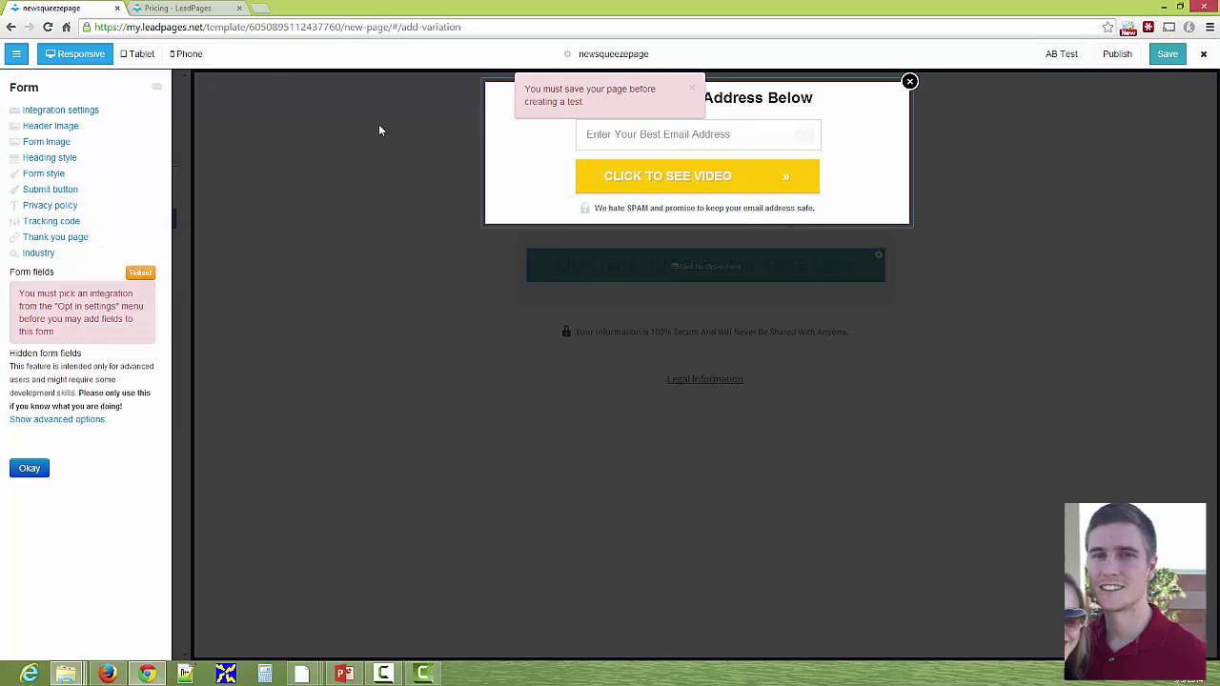
pyautogui.click(47, 241)
pyautogui.click(32, 110)
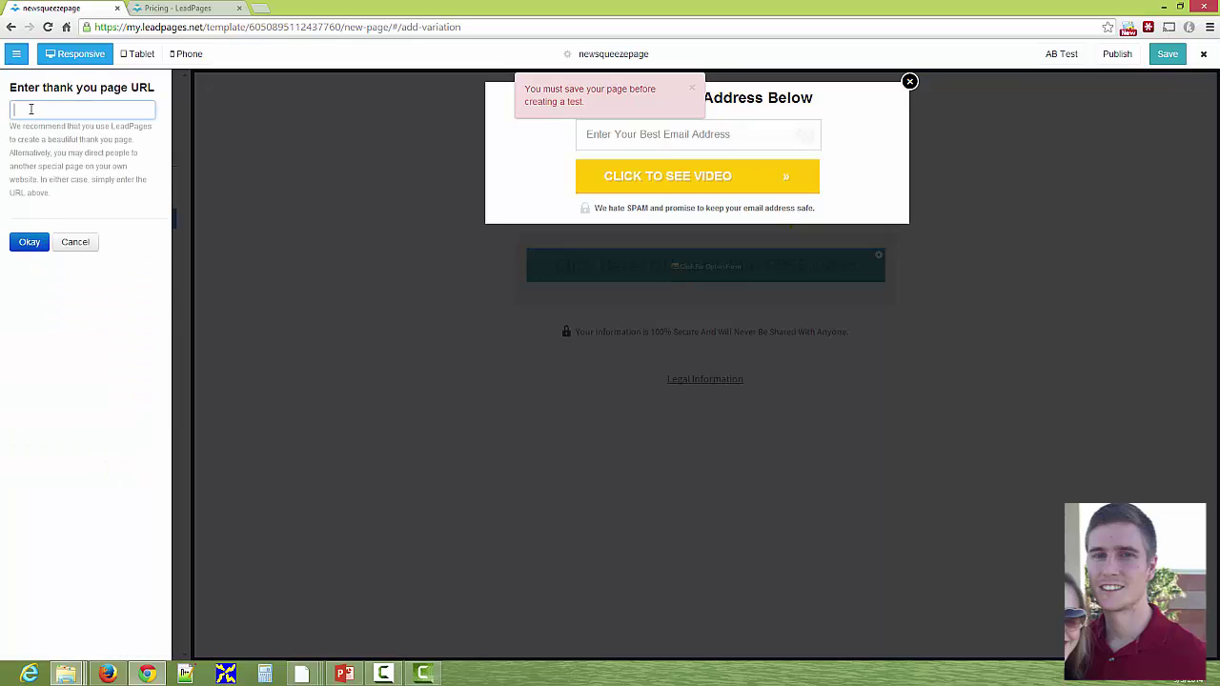
pyautogui.write('google.com')
pyautogui.write('http://')
pyautogui.click(30, 241)
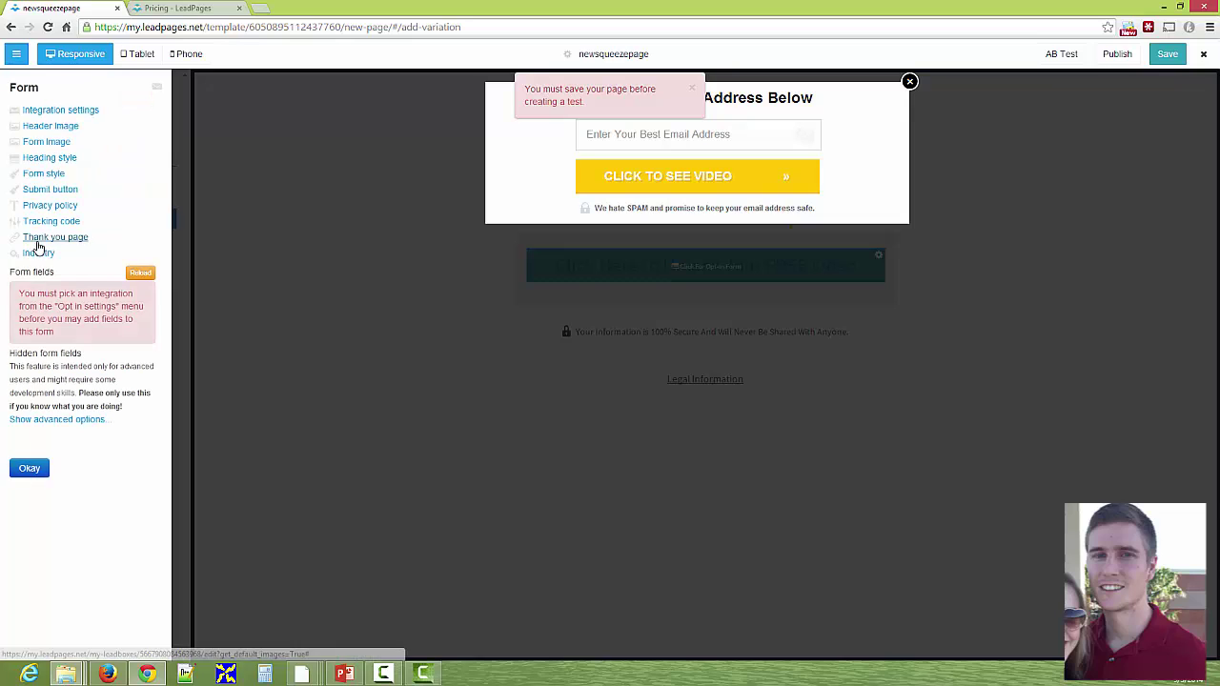
pyautogui.click(31, 472)
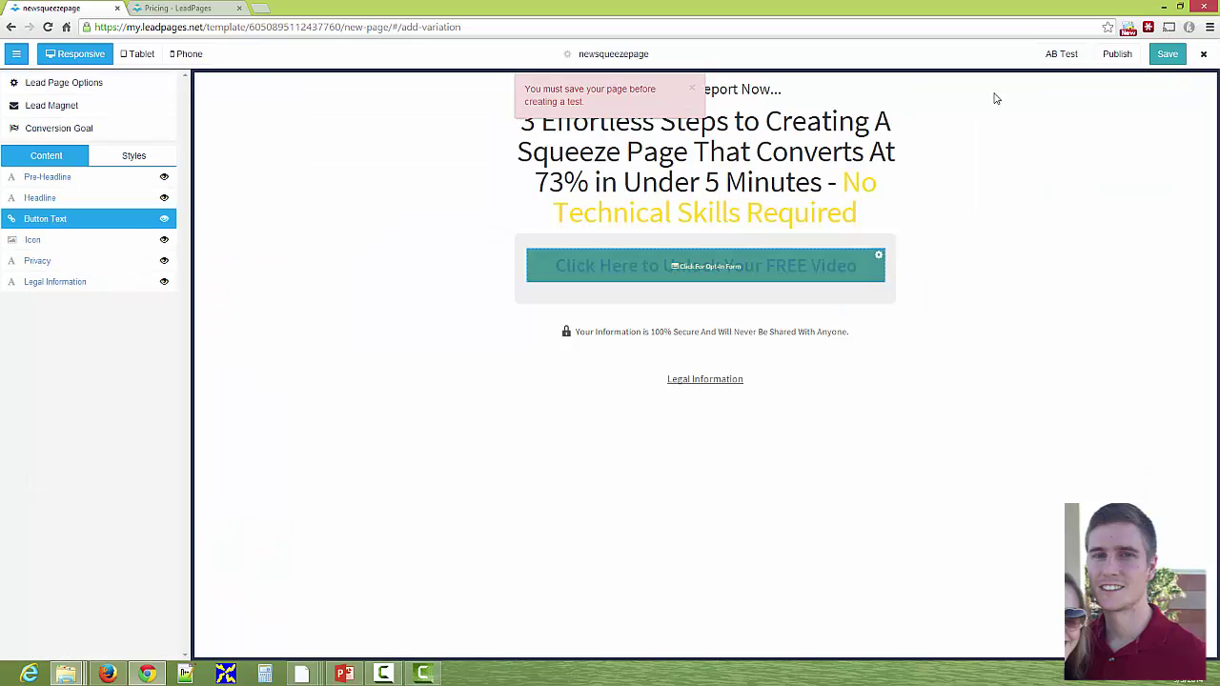
# Step: Integrate the opt-in form with GetResponse and save the page
pyautogui.click(1163, 54)
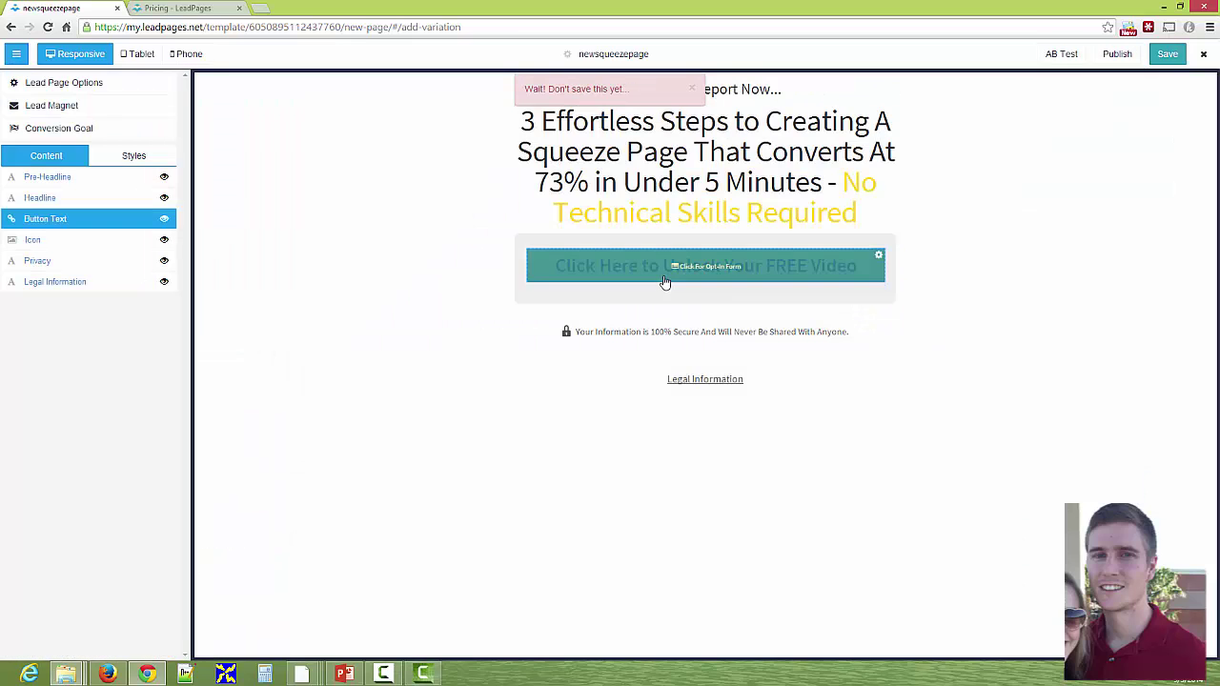
pyautogui.click(665, 279)
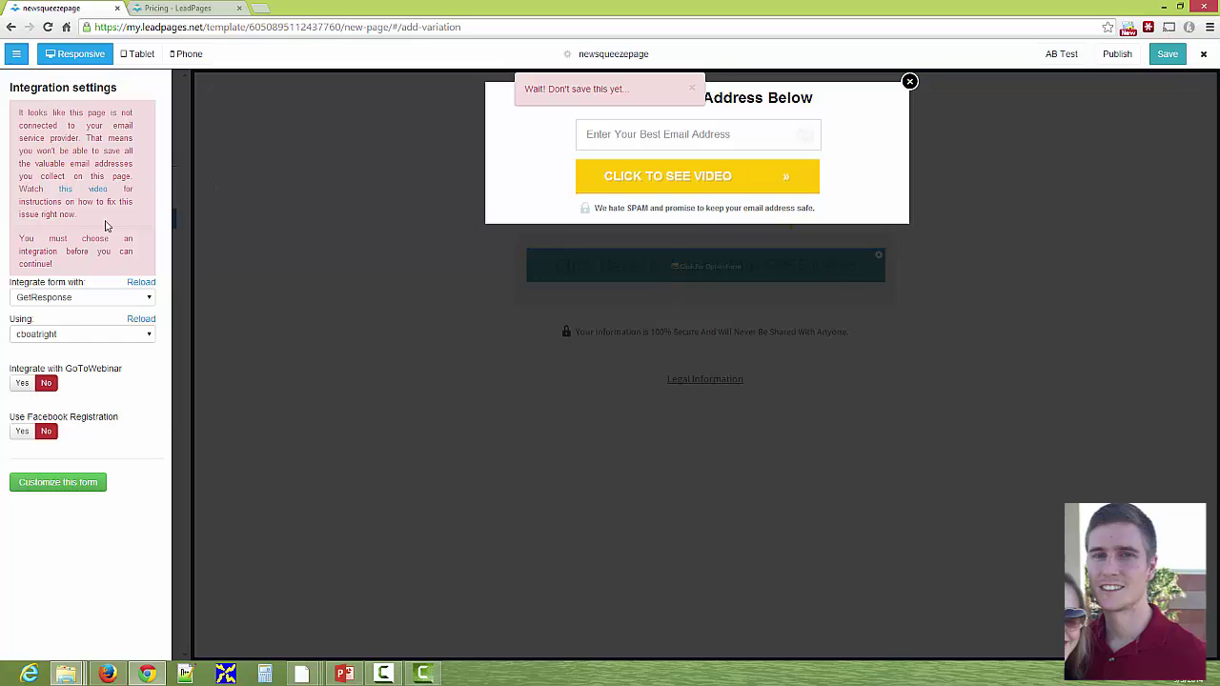
pyautogui.click(87, 298)
pyautogui.click(91, 298)
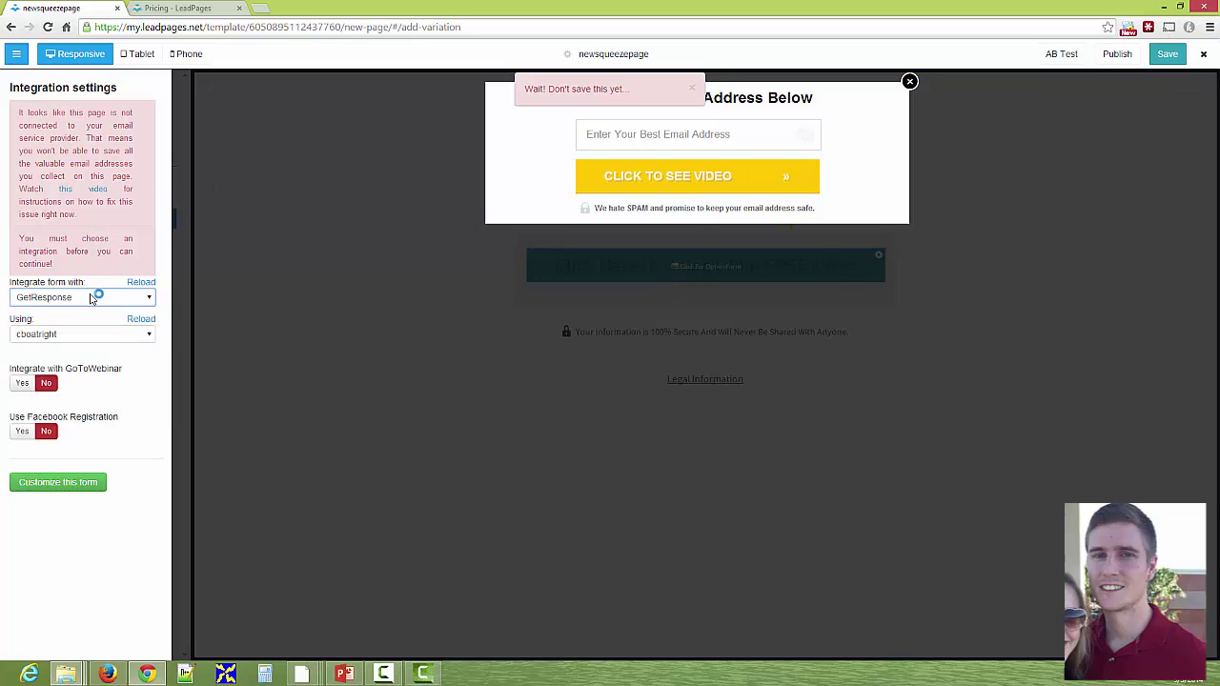
pyautogui.click(73, 482)
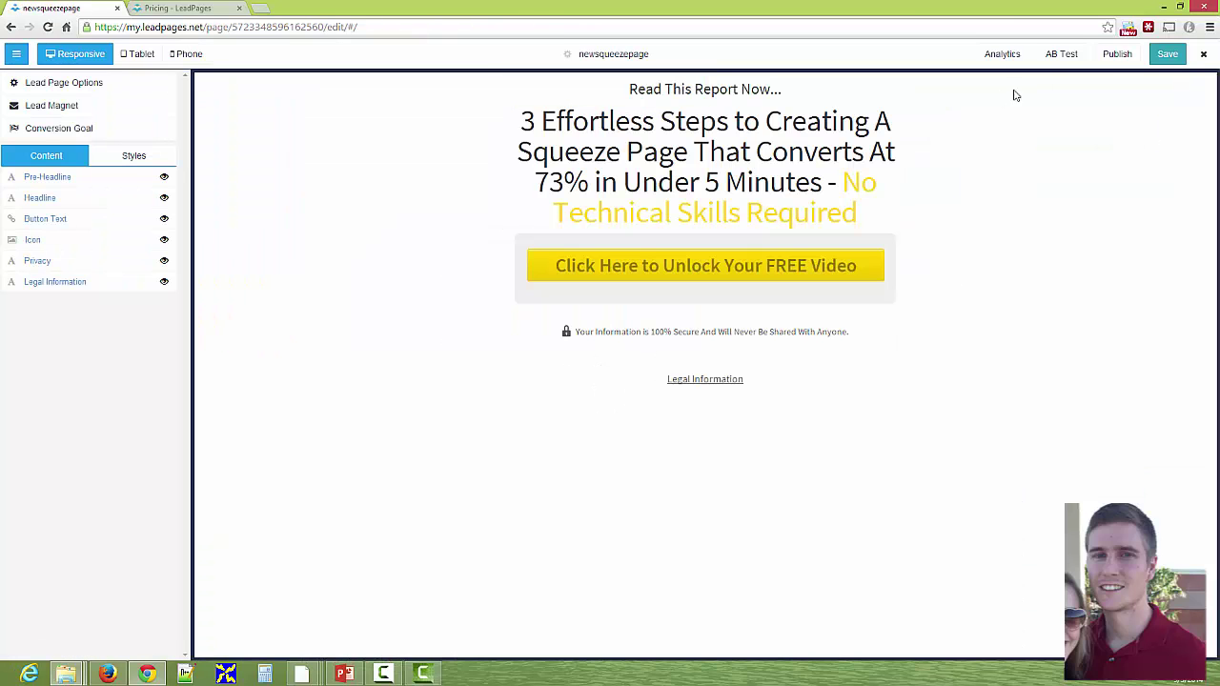
# Step: Create an A/B test variation of the page from the three-step survey squeeze template in the Opt-in Pages category
pyautogui.click(1061, 58)
pyautogui.press('Return')
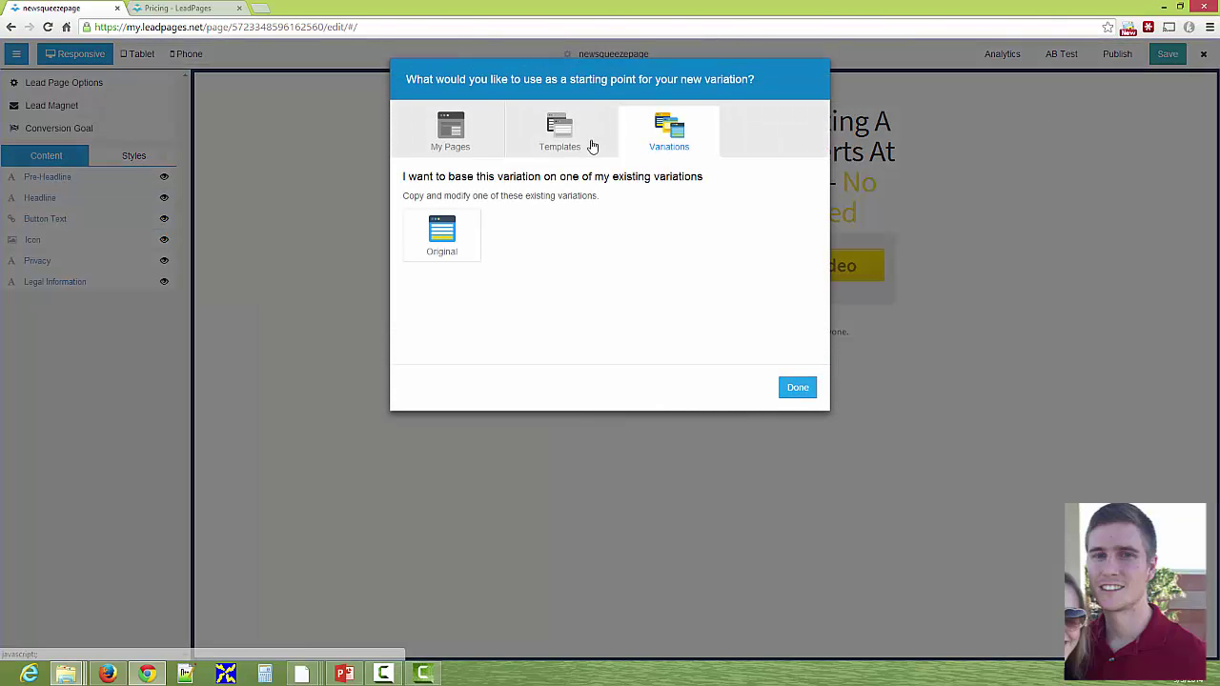
pyautogui.click(573, 141)
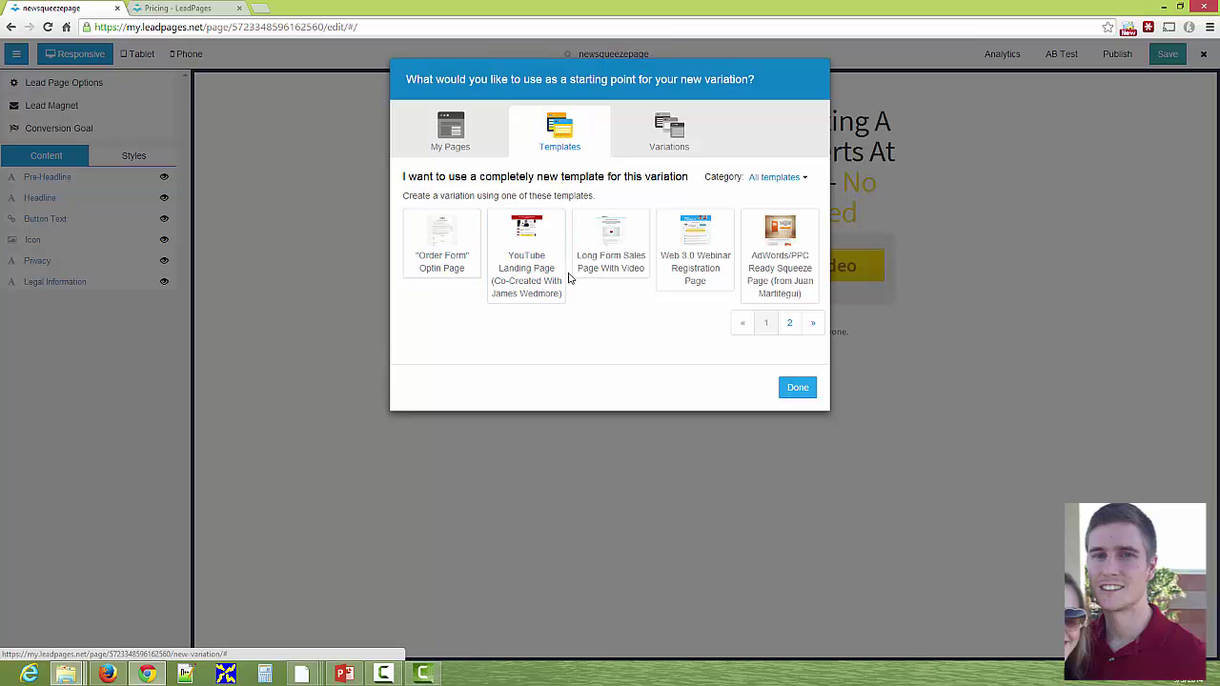
pyautogui.click(812, 326)
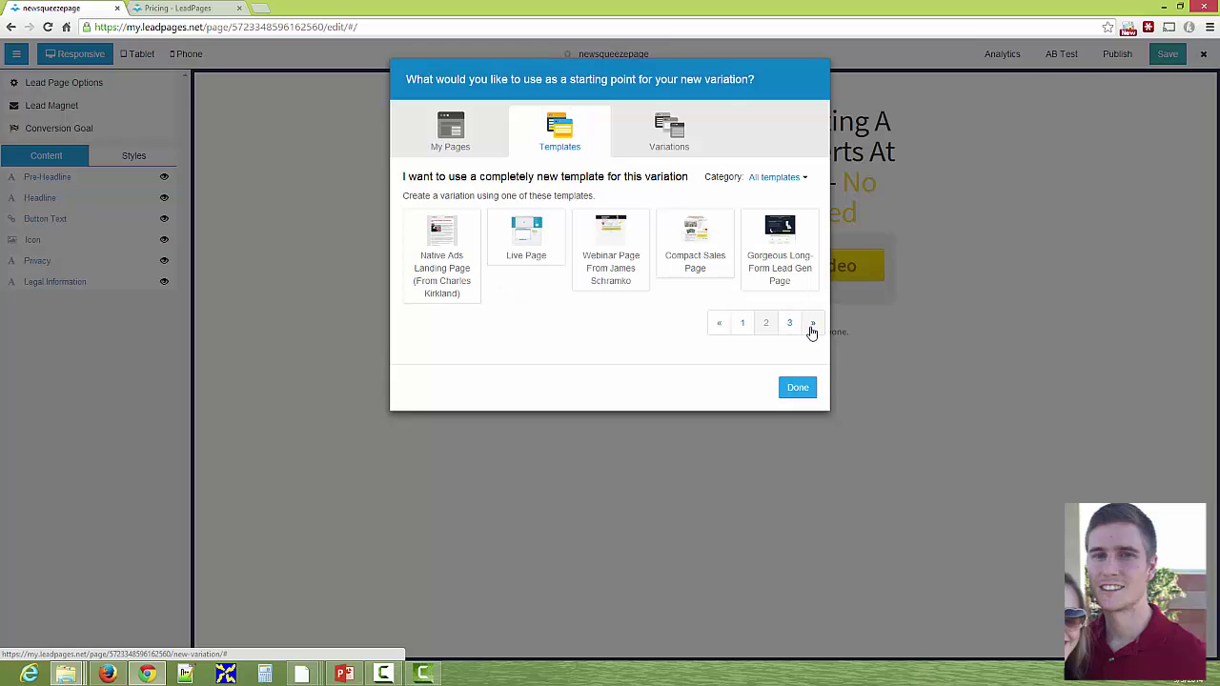
pyautogui.click(813, 326)
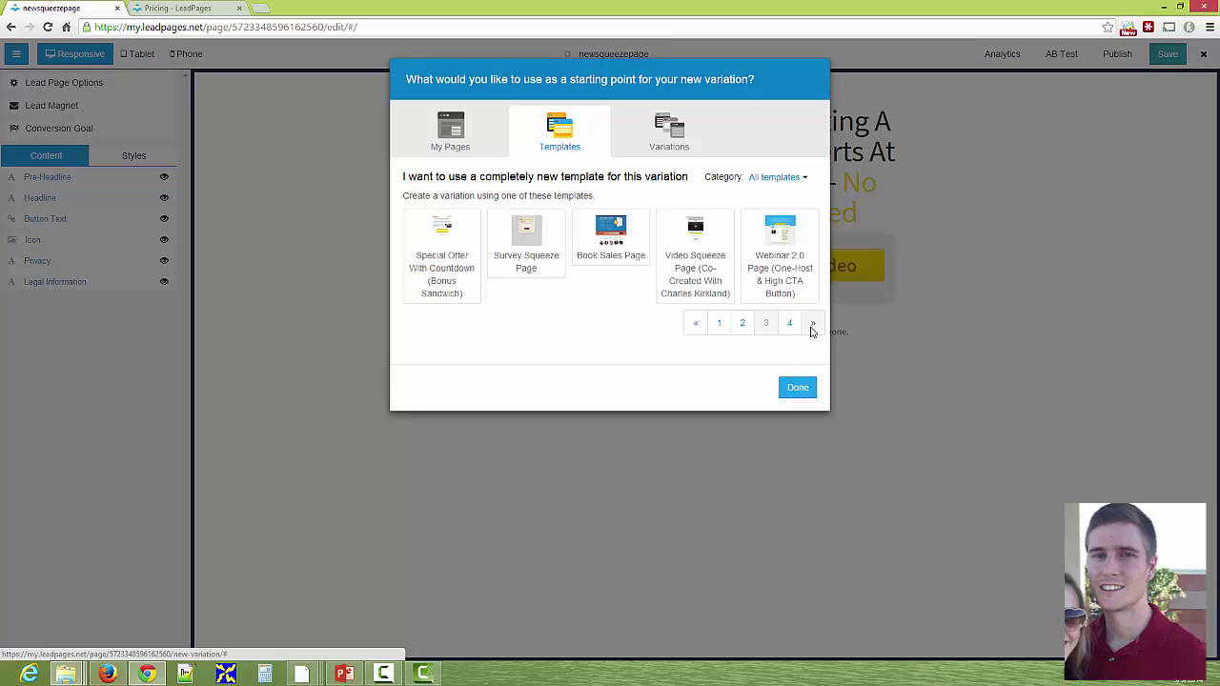
pyautogui.click(812, 327)
pyautogui.click(789, 326)
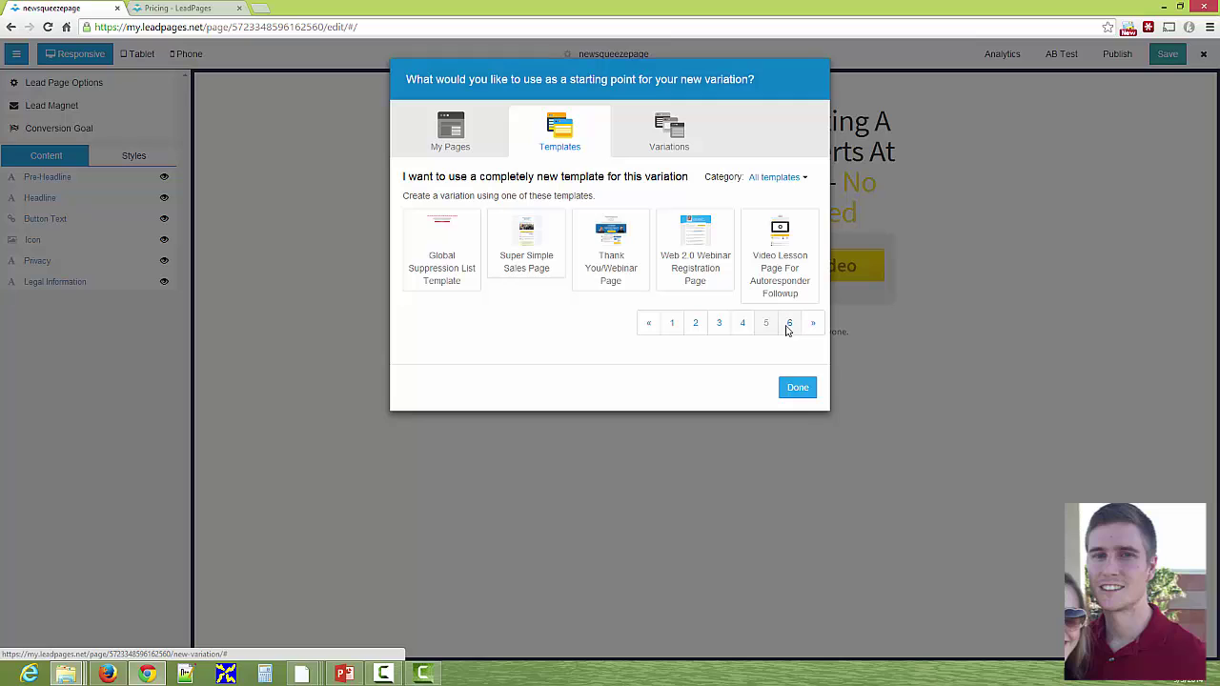
pyautogui.click(789, 178)
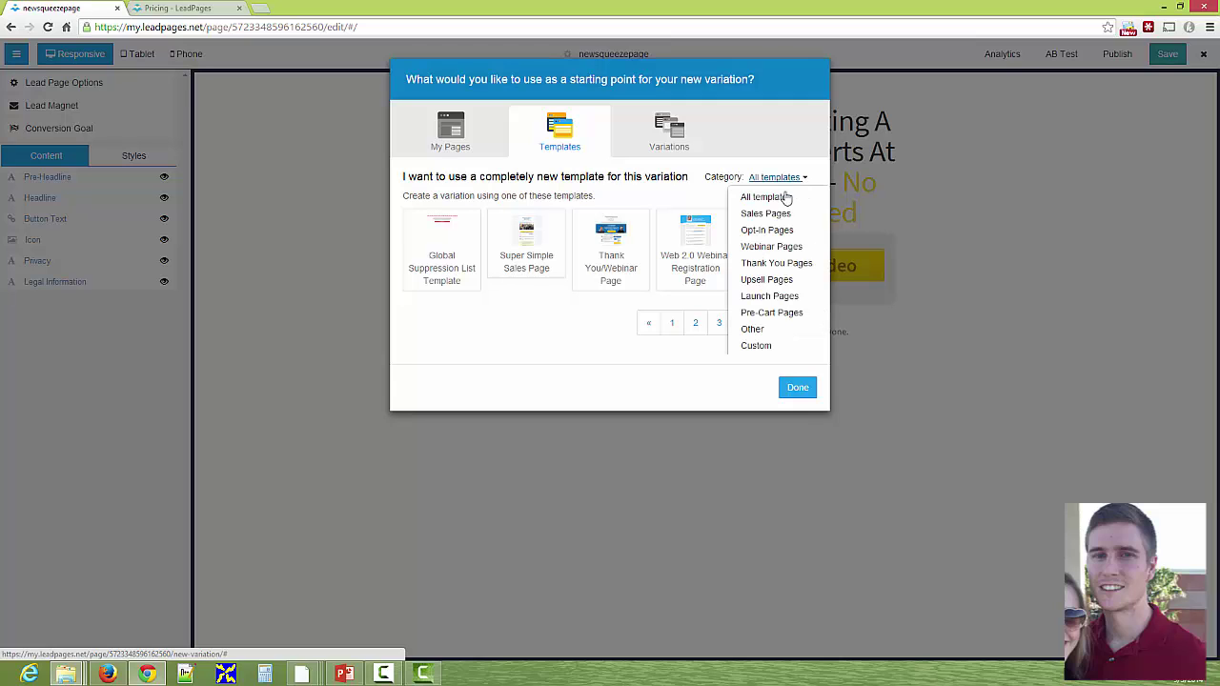
pyautogui.click(766, 232)
pyautogui.click(705, 239)
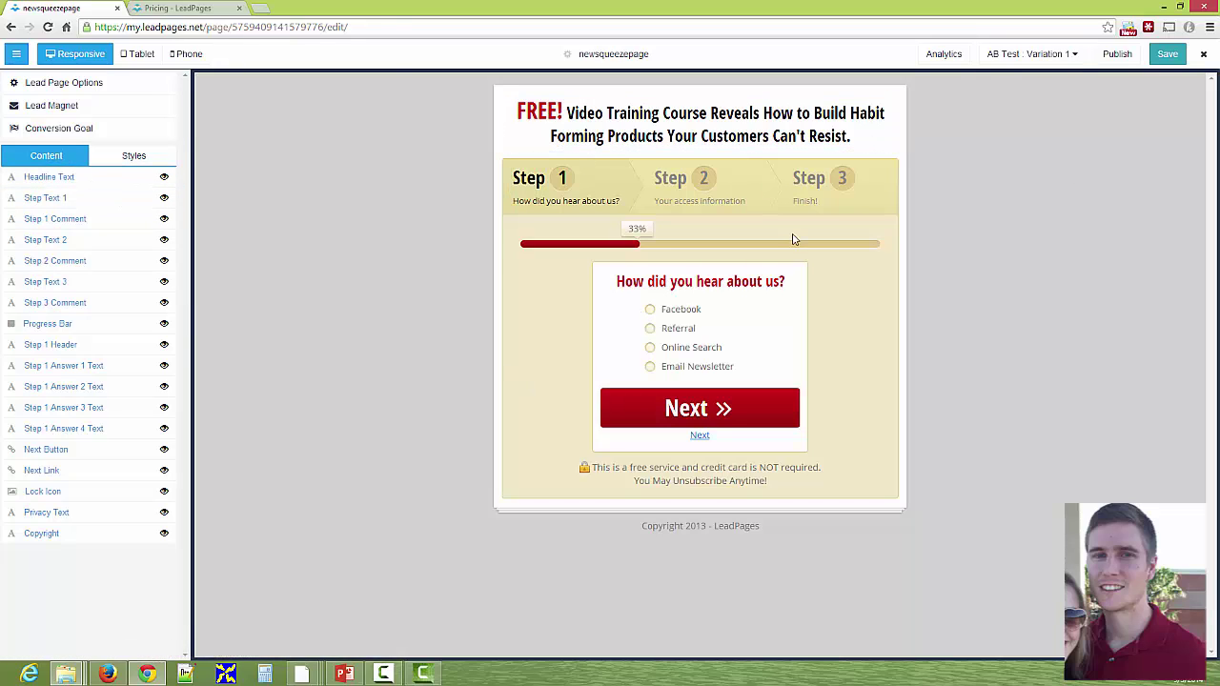
# Step: Save the new A/B test variation and show the options for managing the page's variations
pyautogui.click(1074, 59)
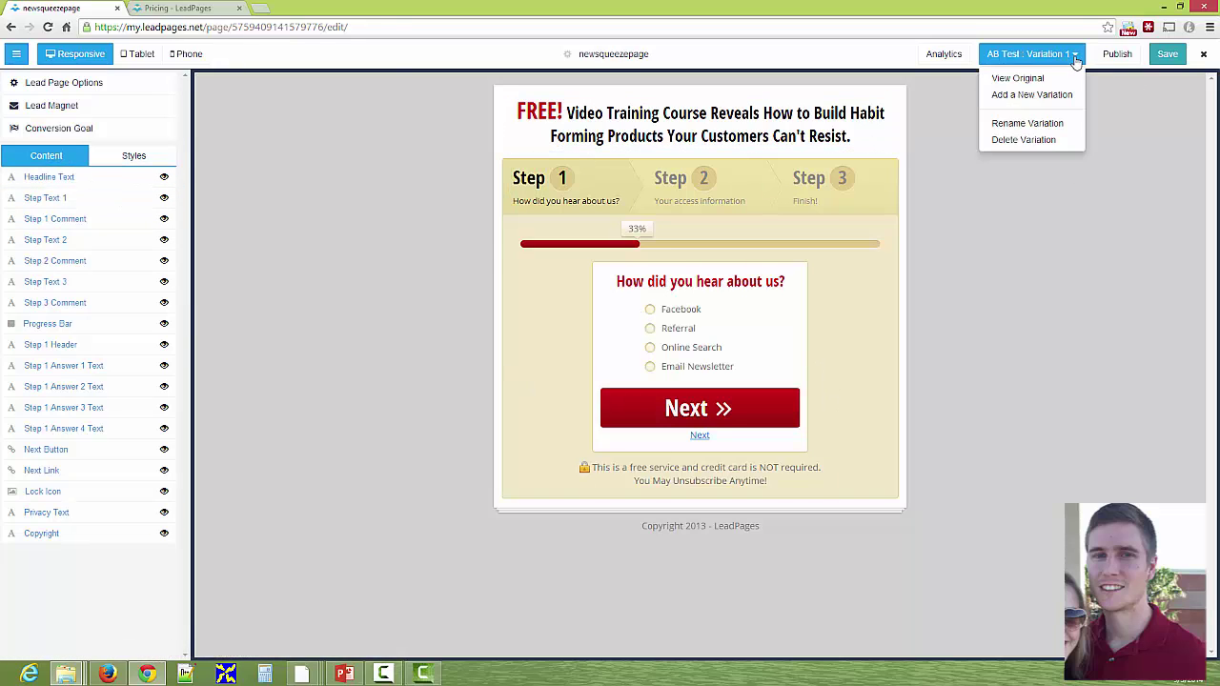
pyautogui.click(1170, 56)
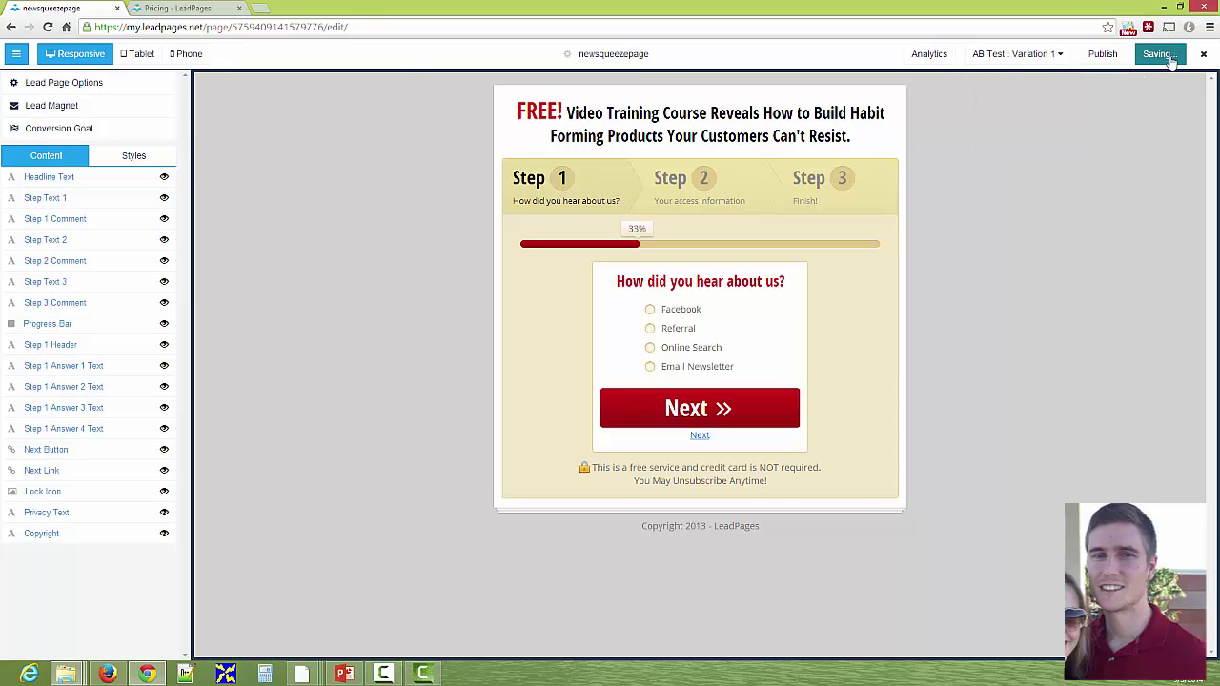
pyautogui.click(1075, 57)
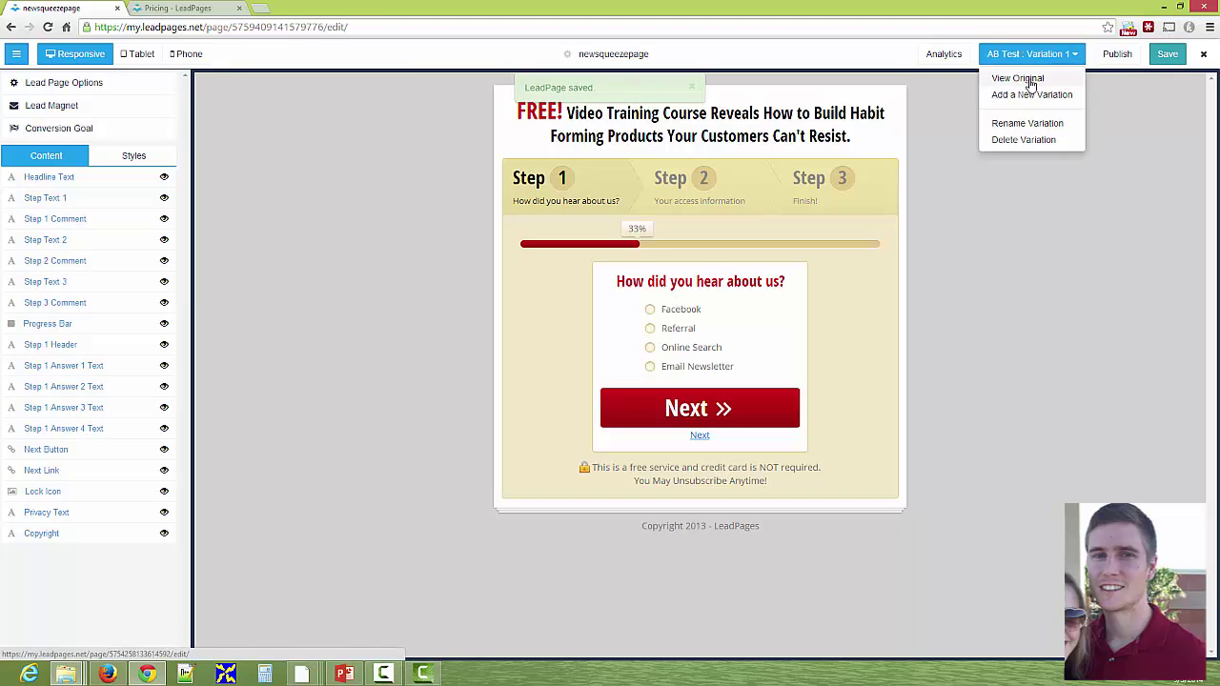
# Step: Switch to the original page of the A/B test and copy its full headline text
pyautogui.click(1025, 82)
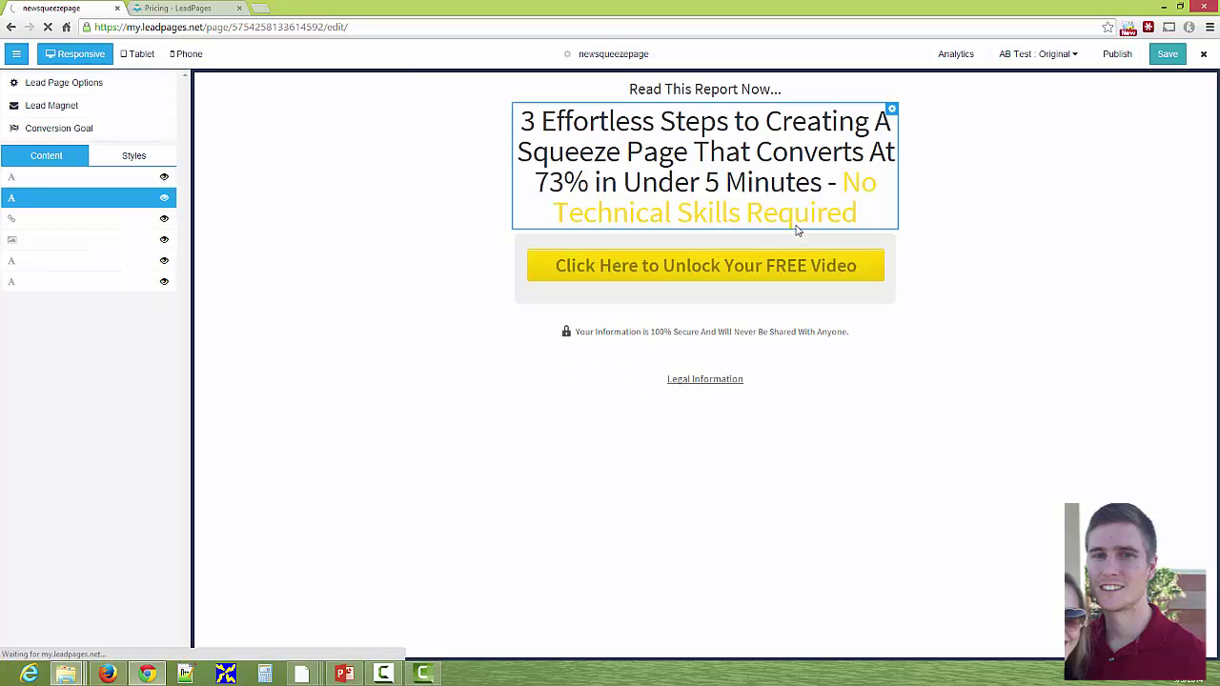
pyautogui.click(727, 186)
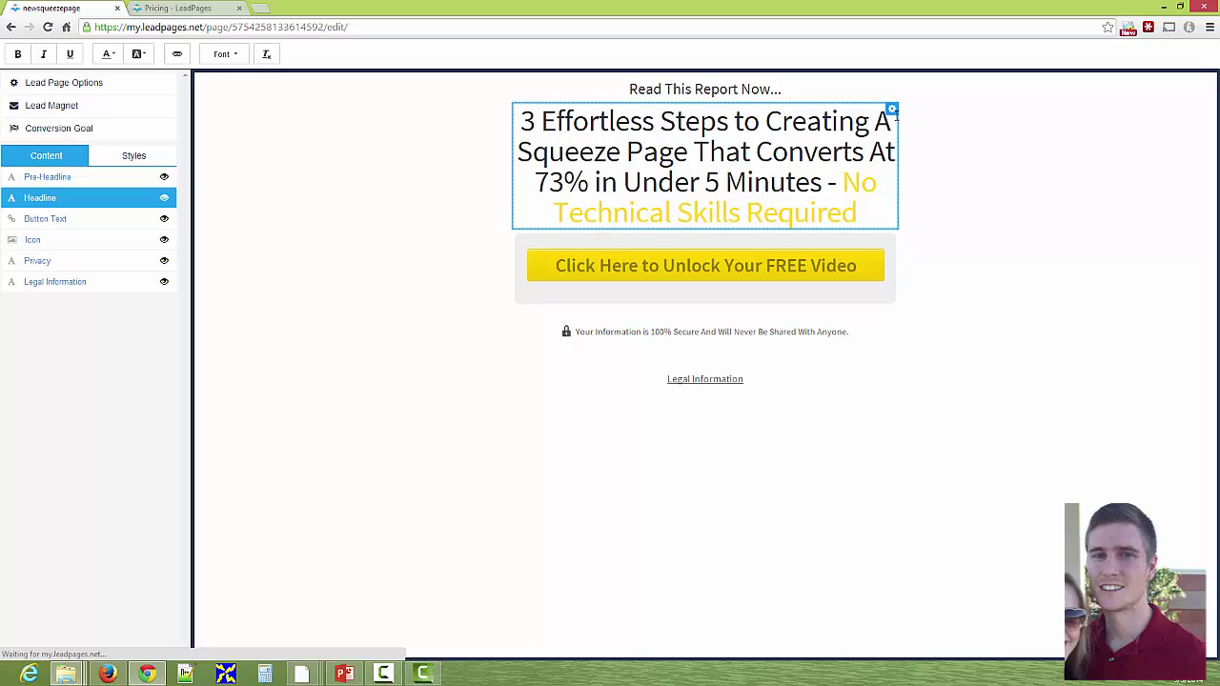
pyautogui.click(926, 111)
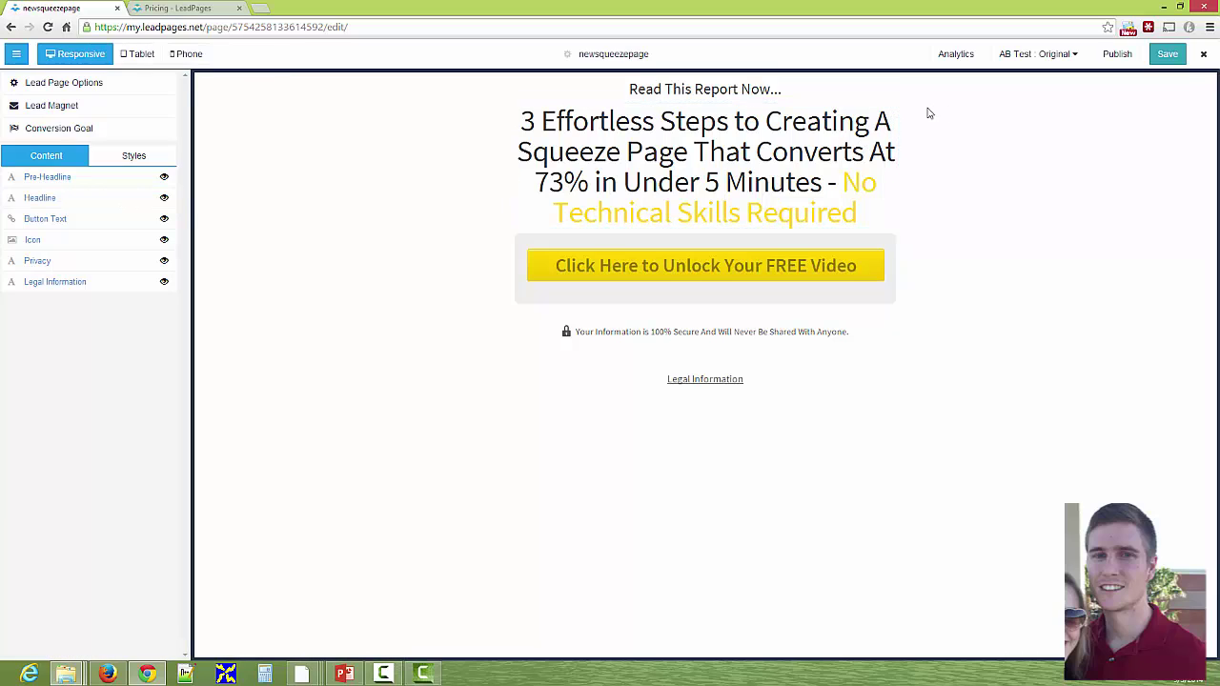
pyautogui.click(884, 116)
pyautogui.click(934, 120)
pyautogui.click(894, 115)
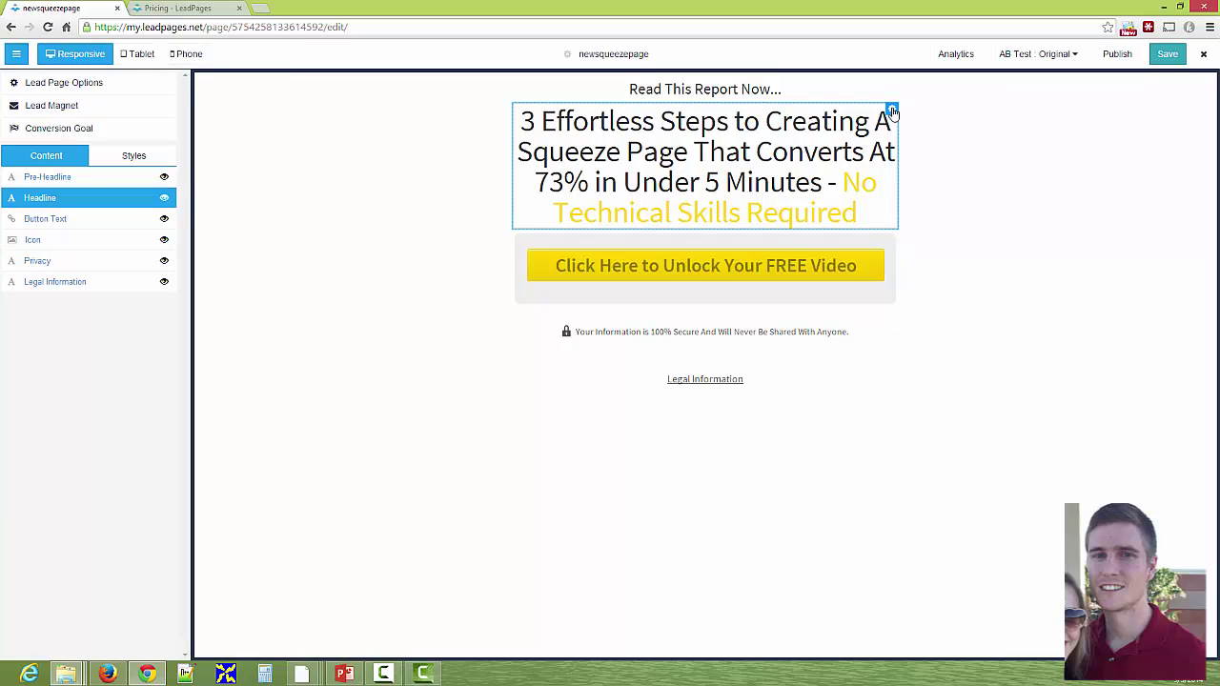
pyautogui.click(892, 110)
pyautogui.click(926, 150)
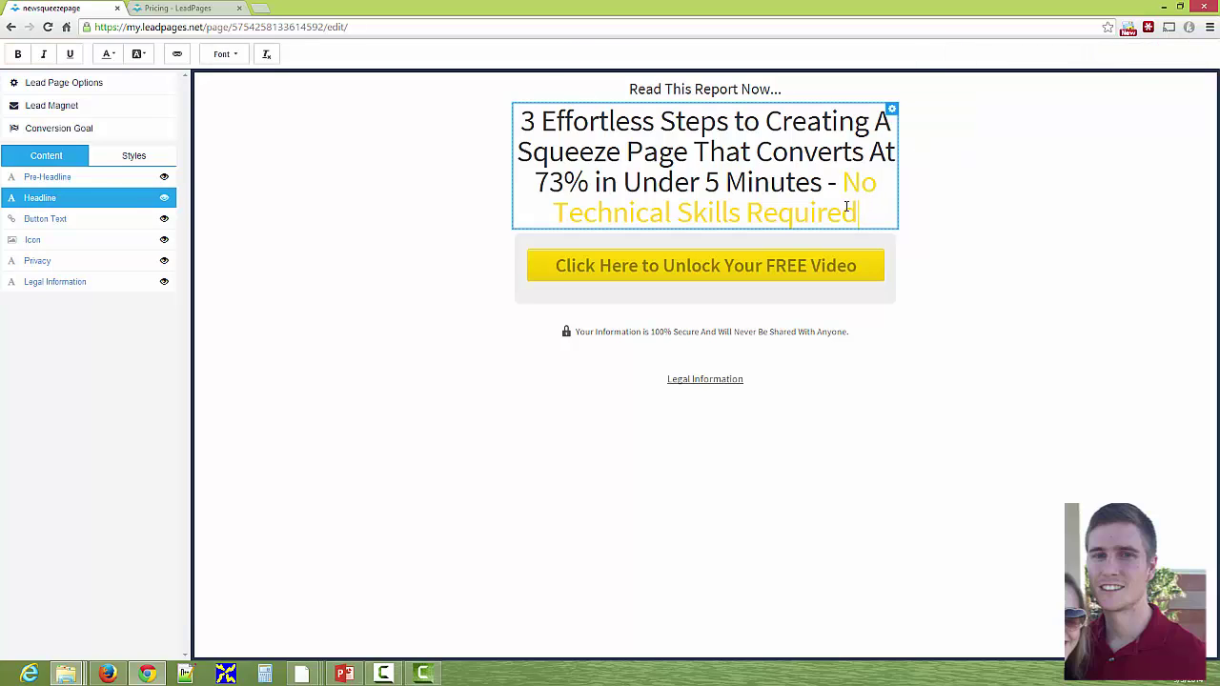
pyautogui.moveTo(847, 206); pyautogui.dragTo(460, 131)
pyautogui.click(1075, 130)
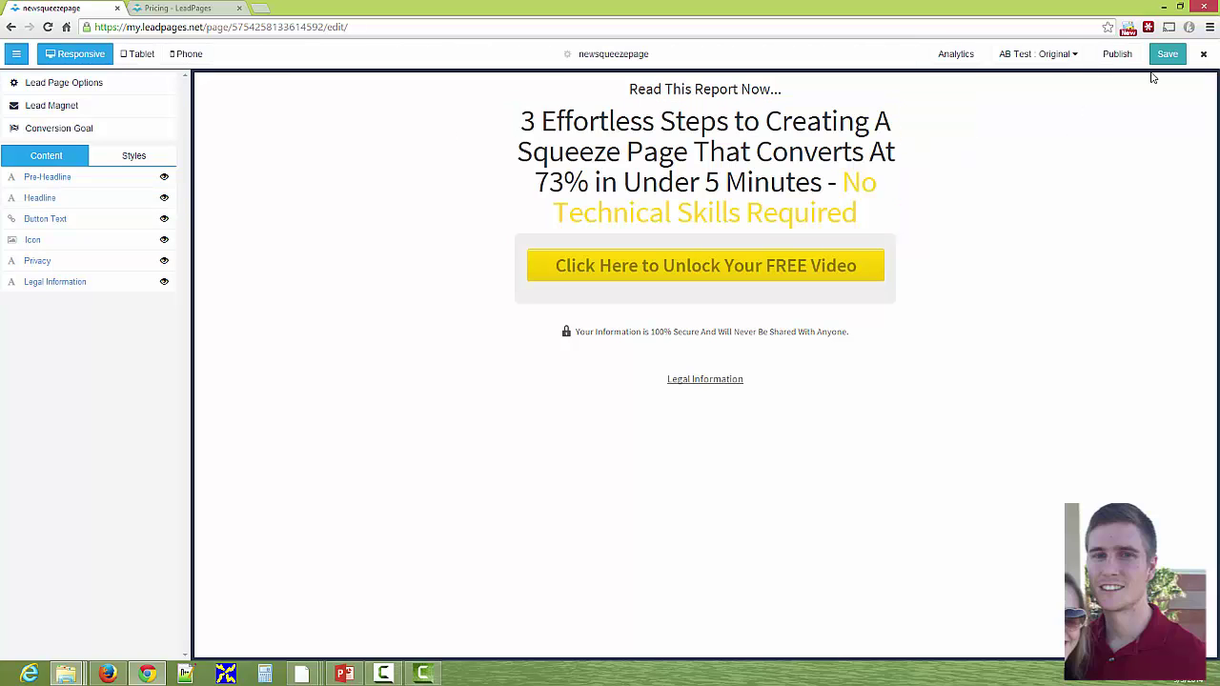
# Step: Replace Variation 1's headline with "3 Effortless Steps to Creating A Squeeze Page That Converts At 73% in Under 5 Minutes - No Technical Skills Required" and save
pyautogui.click(1073, 53)
pyautogui.click(1046, 91)
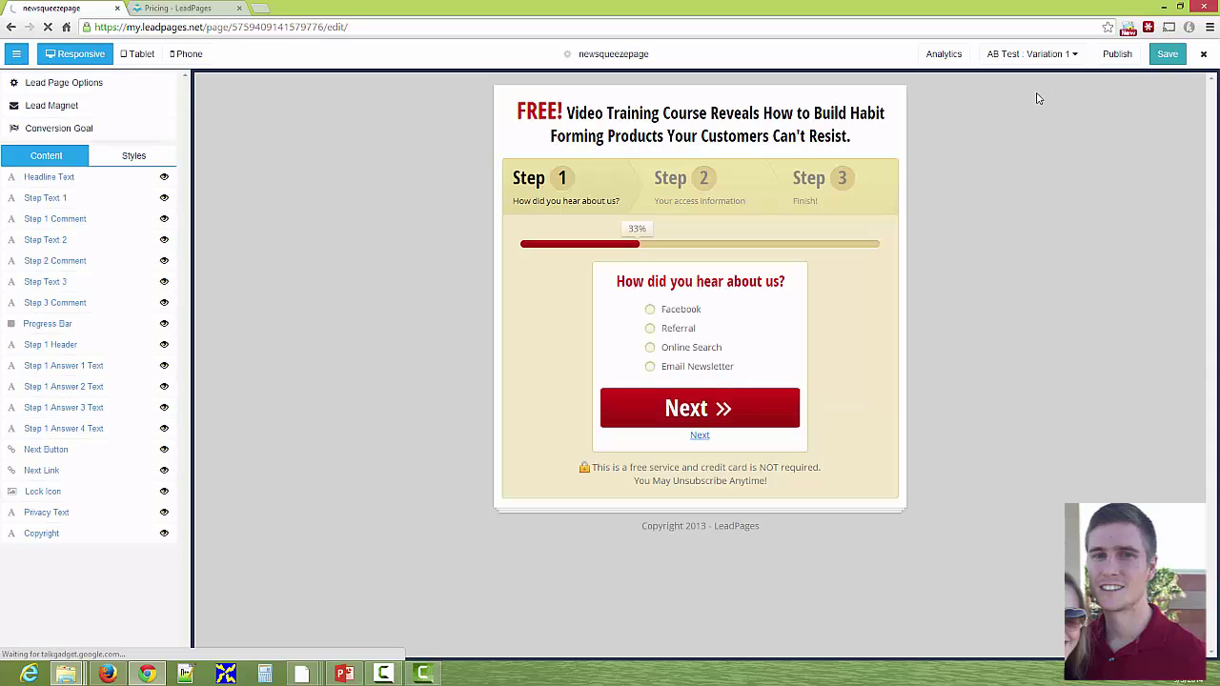
pyautogui.click(702, 130)
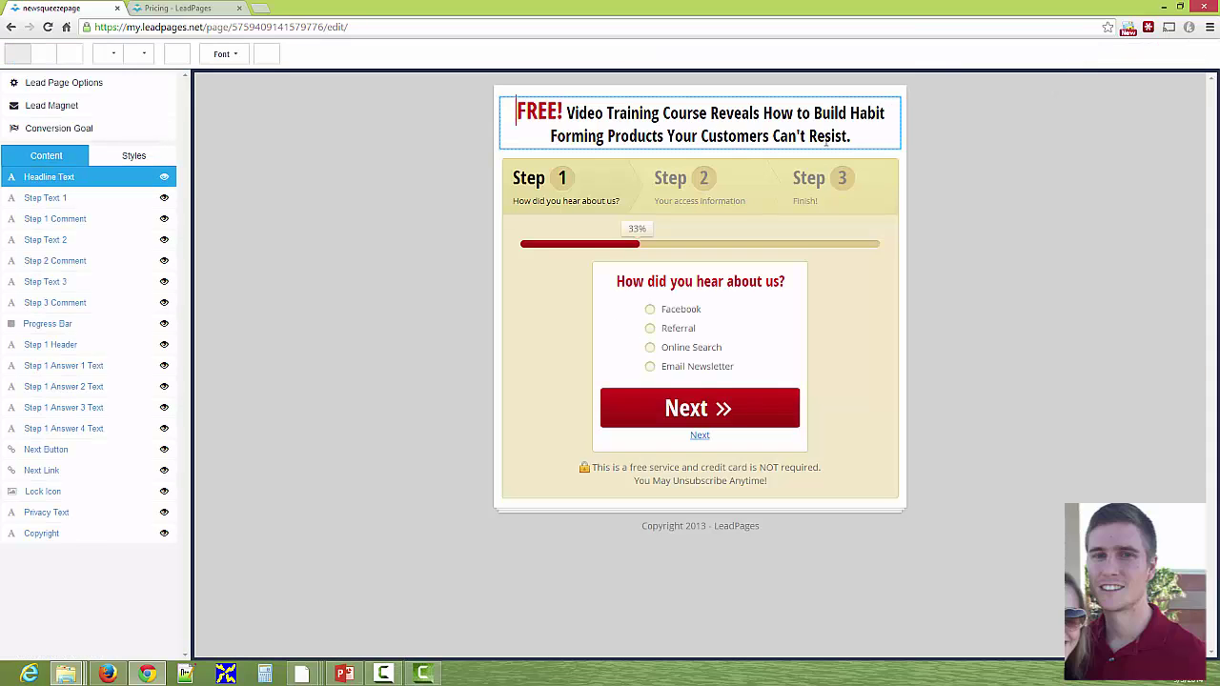
pyautogui.moveTo(851, 137); pyautogui.dragTo(391, 112)
pyautogui.write('3 Effortless Steps to Creating A Squeeze Page That Converts At 73% in Under 5 Minutes - No Technical Skills Required')
pyautogui.click(701, 143)
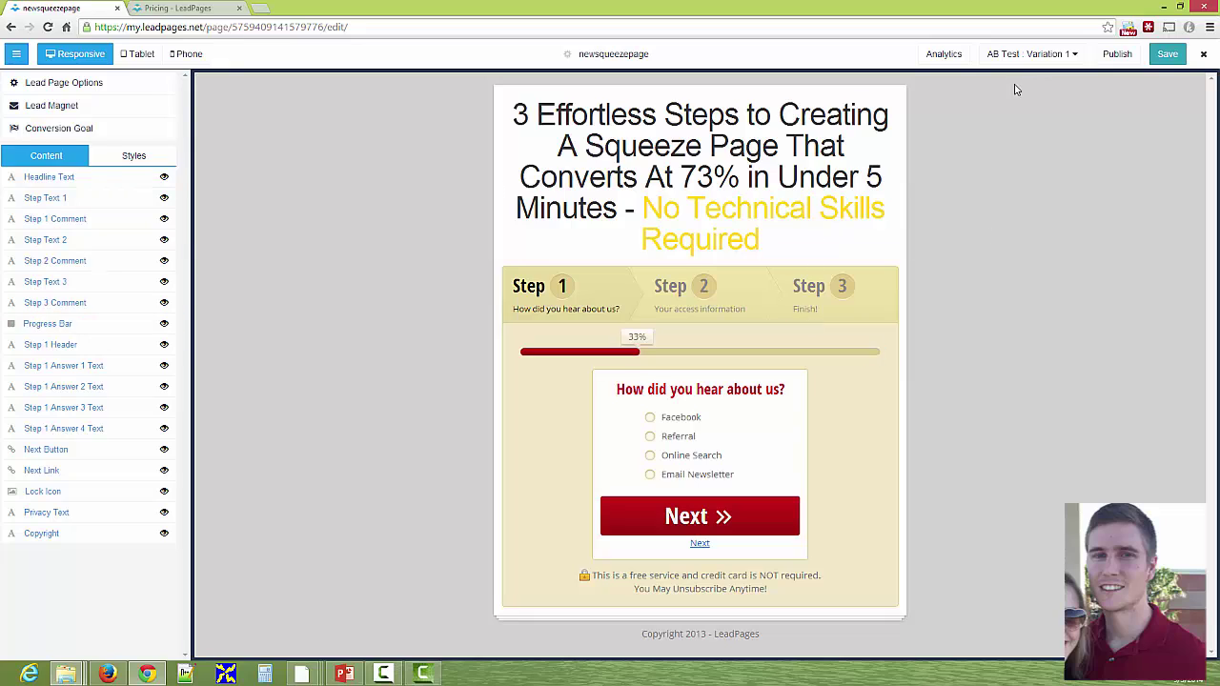
pyautogui.click(1159, 61)
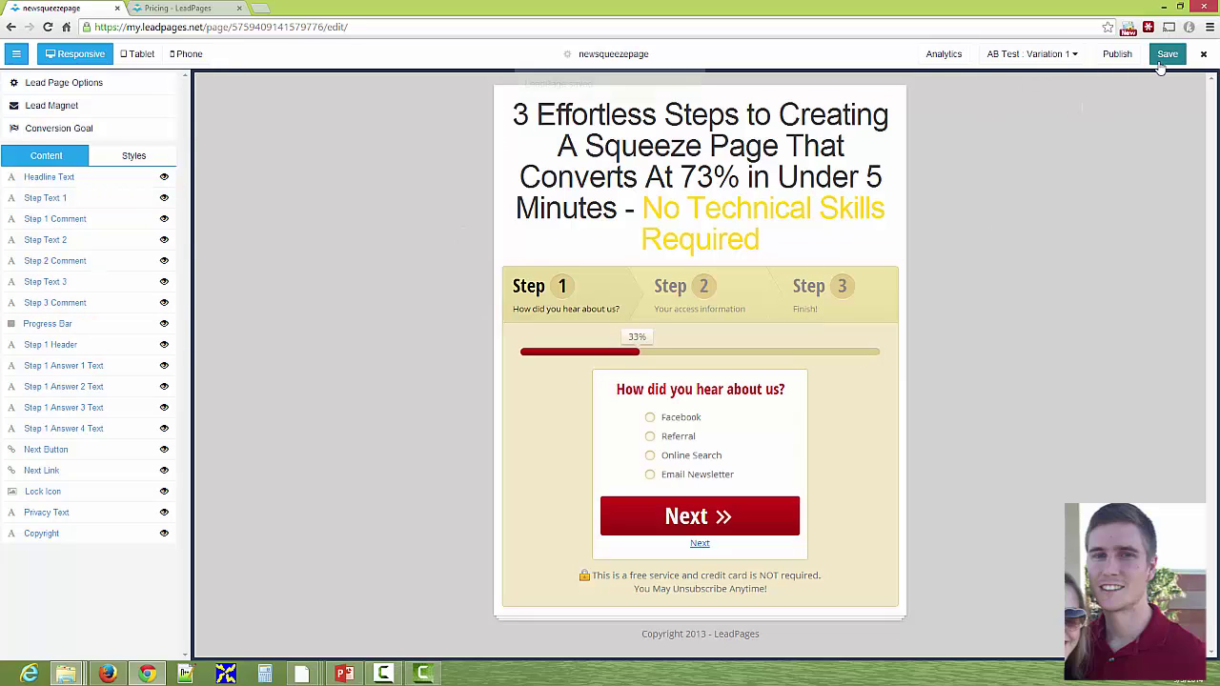
# Step: Review the page's publishing options for LeadPages hosting, your own server and WordPress
pyautogui.click(1117, 55)
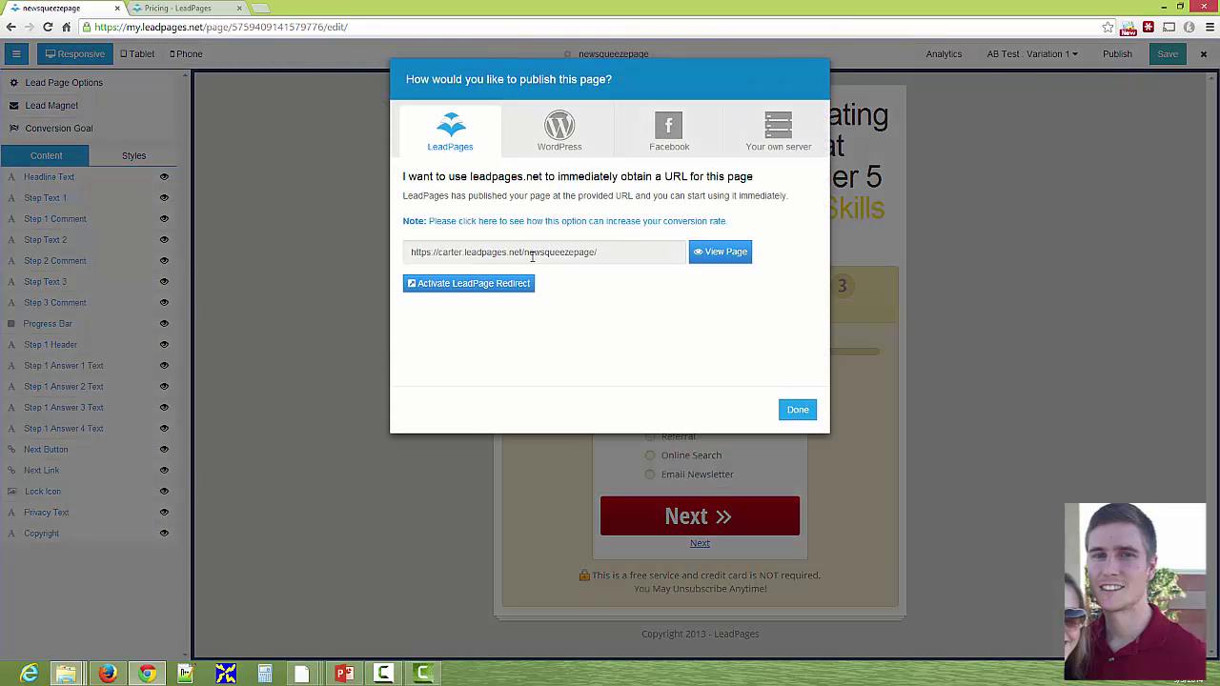
pyautogui.click(454, 252)
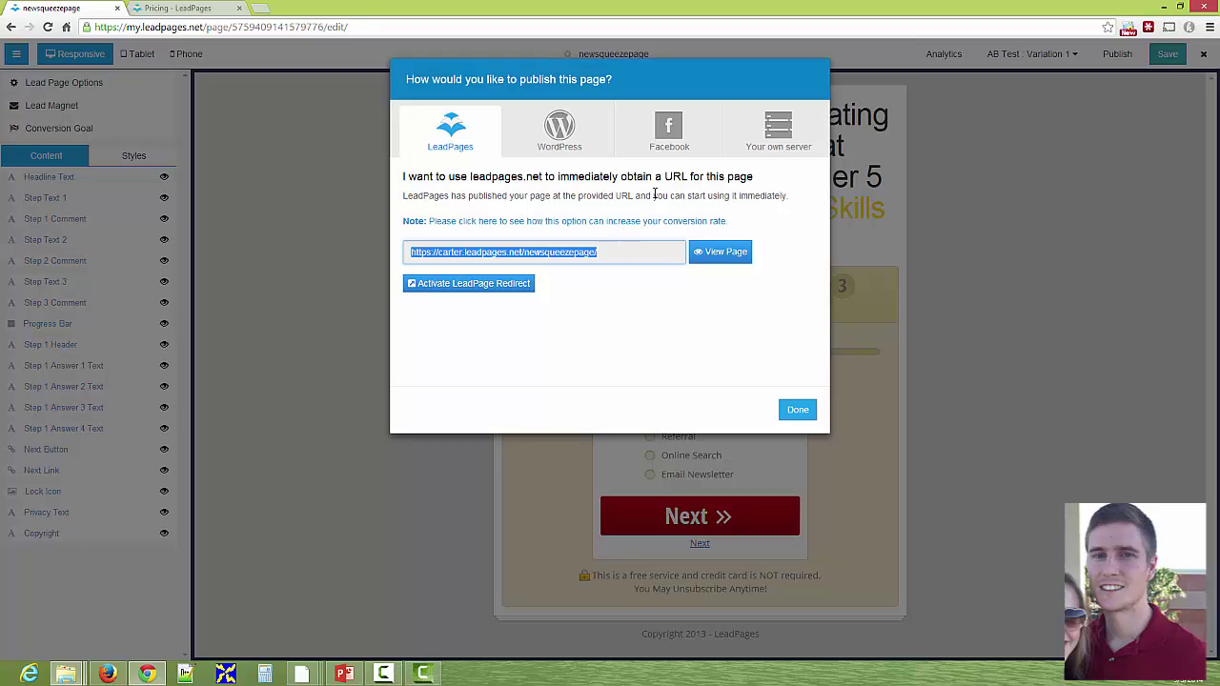
pyautogui.click(483, 249)
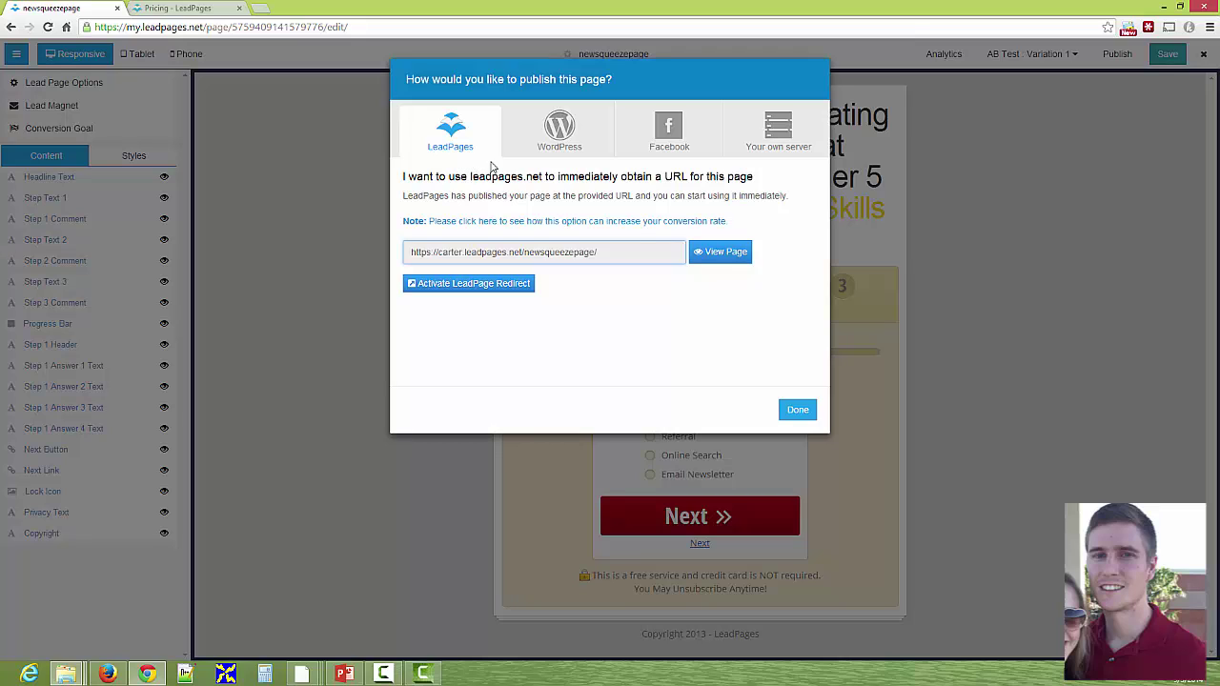
pyautogui.click(780, 143)
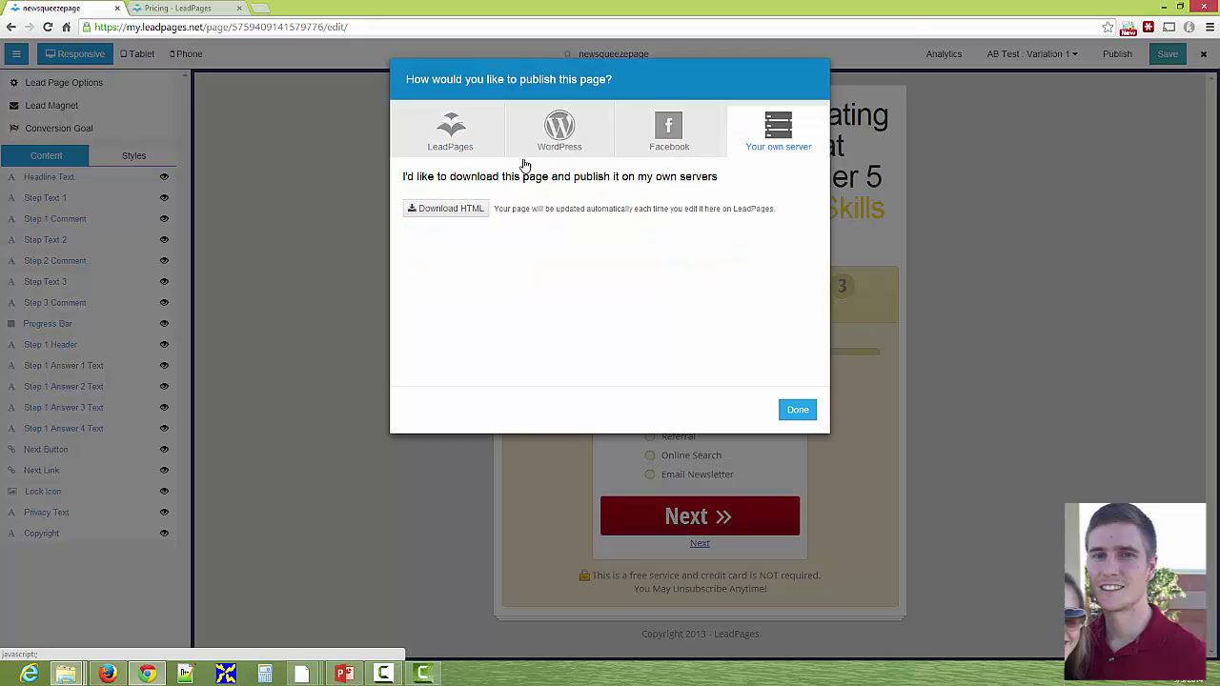
pyautogui.click(558, 139)
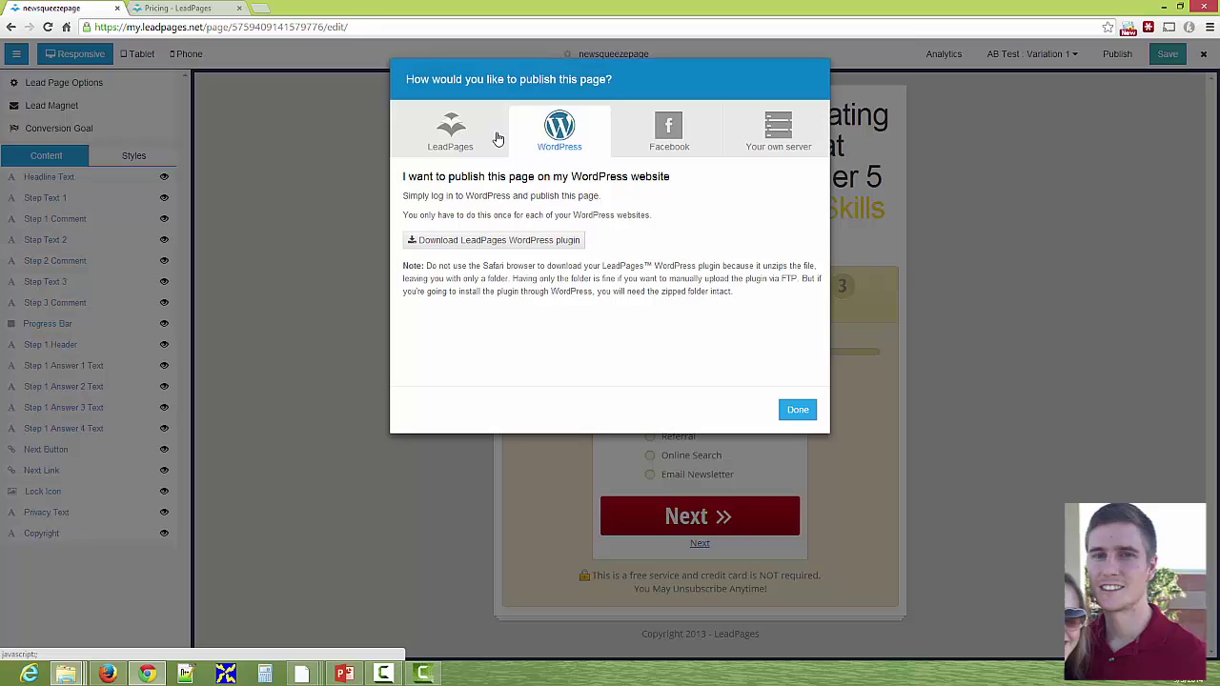
pyautogui.click(467, 138)
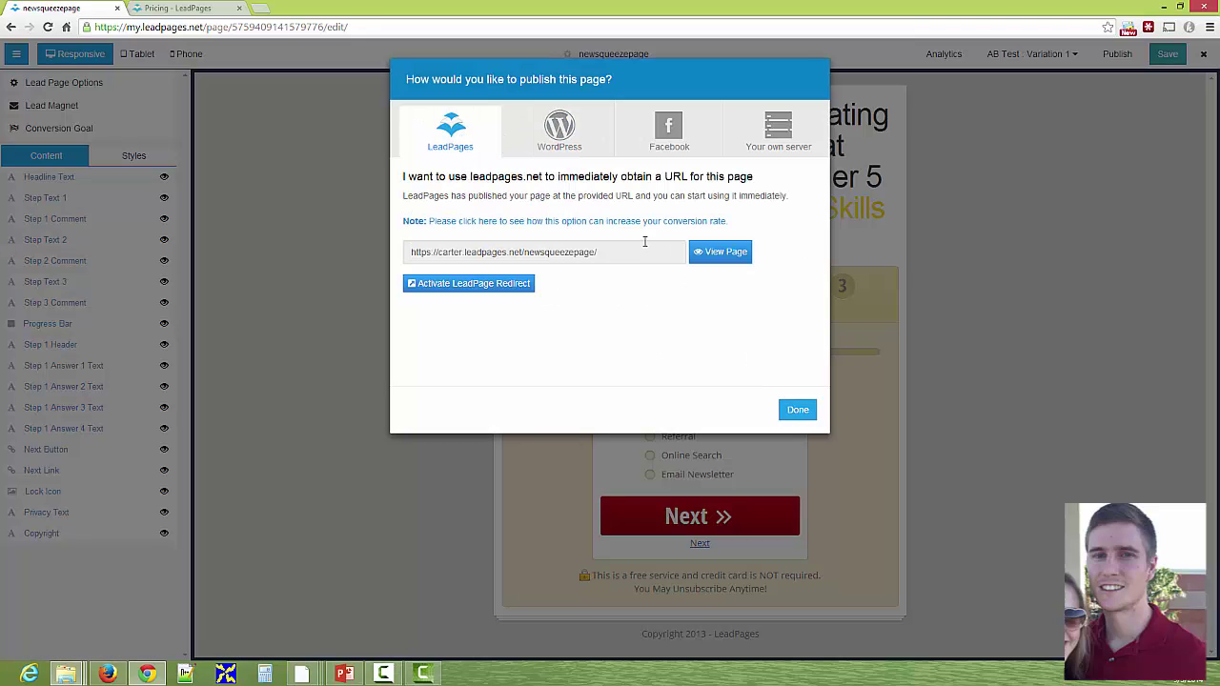
# Step: View the published page at its LeadPages URL and compare it with the version in the editor
pyautogui.click(570, 253)
pyautogui.click(703, 255)
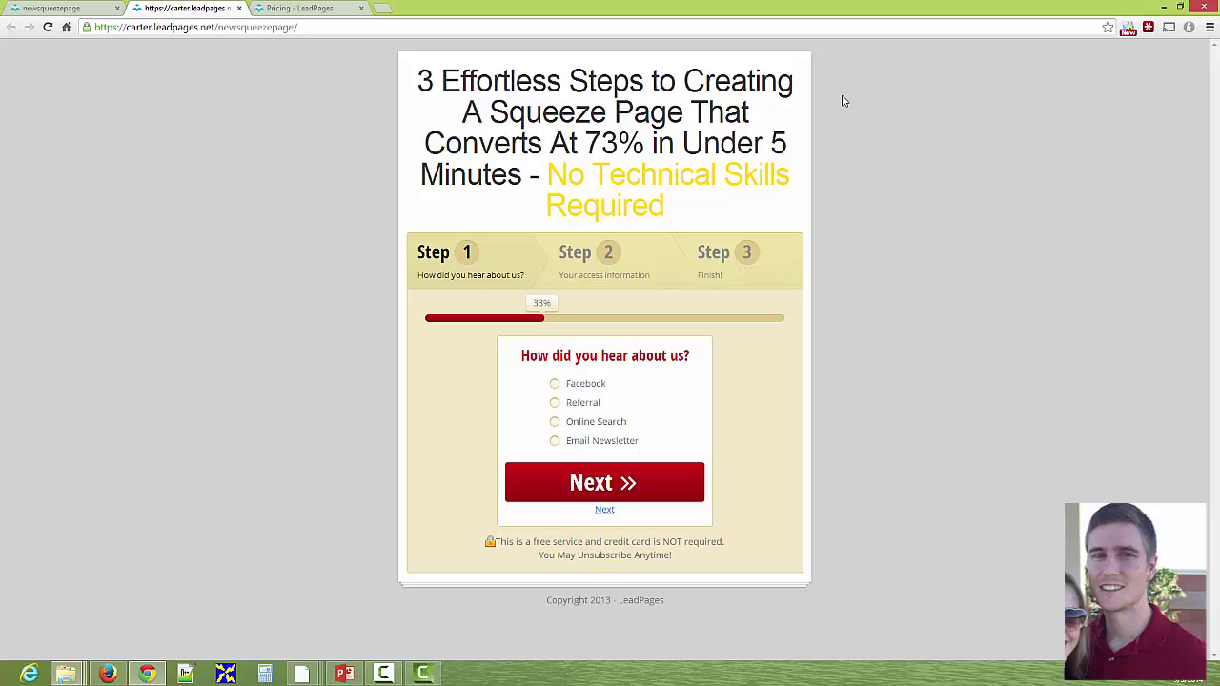
pyautogui.hotkey('ctrl', 'l')
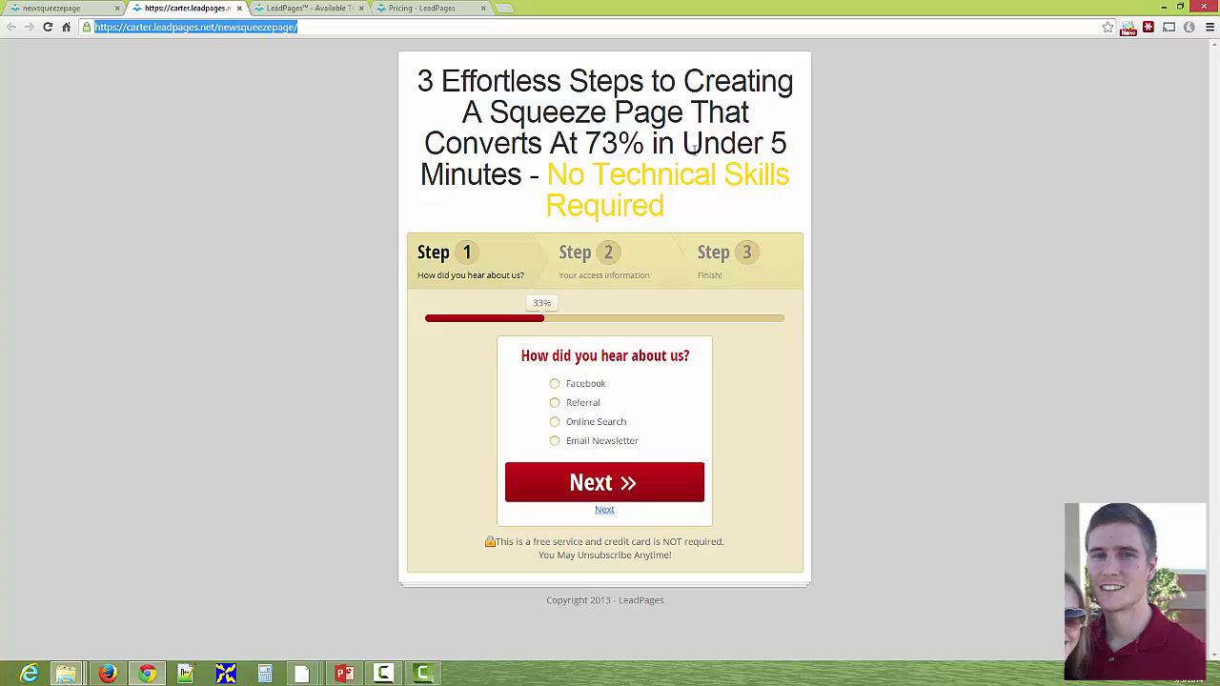
pyautogui.hotkey('ctrl', 'shift', 'Tab')
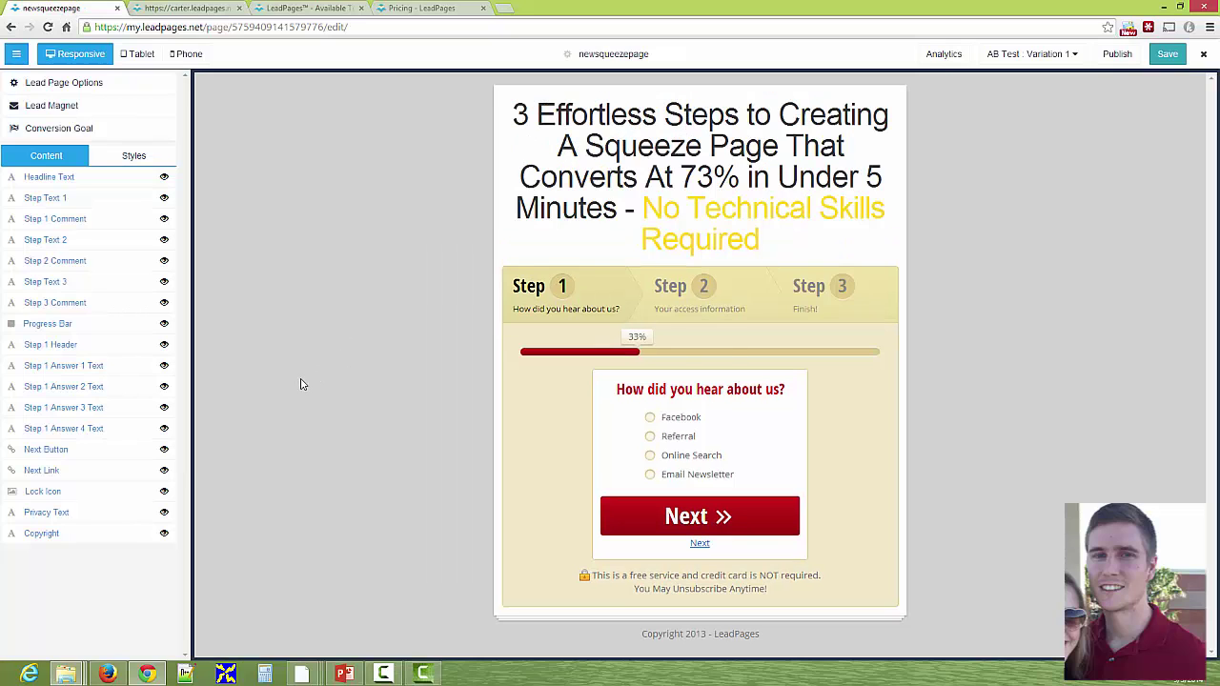
pyautogui.click(177, 8)
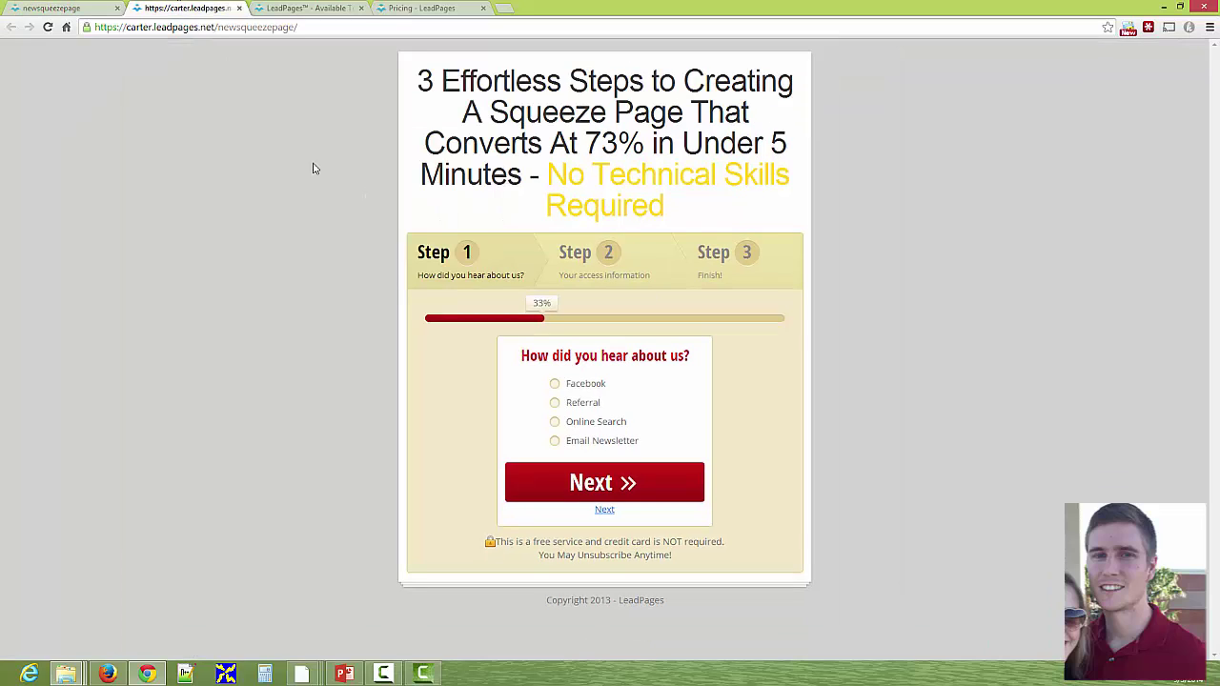
# Step: Preview Variation 1 in the editor's tablet, responsive and phone layouts, and return to the published page
pyautogui.click(32, 8)
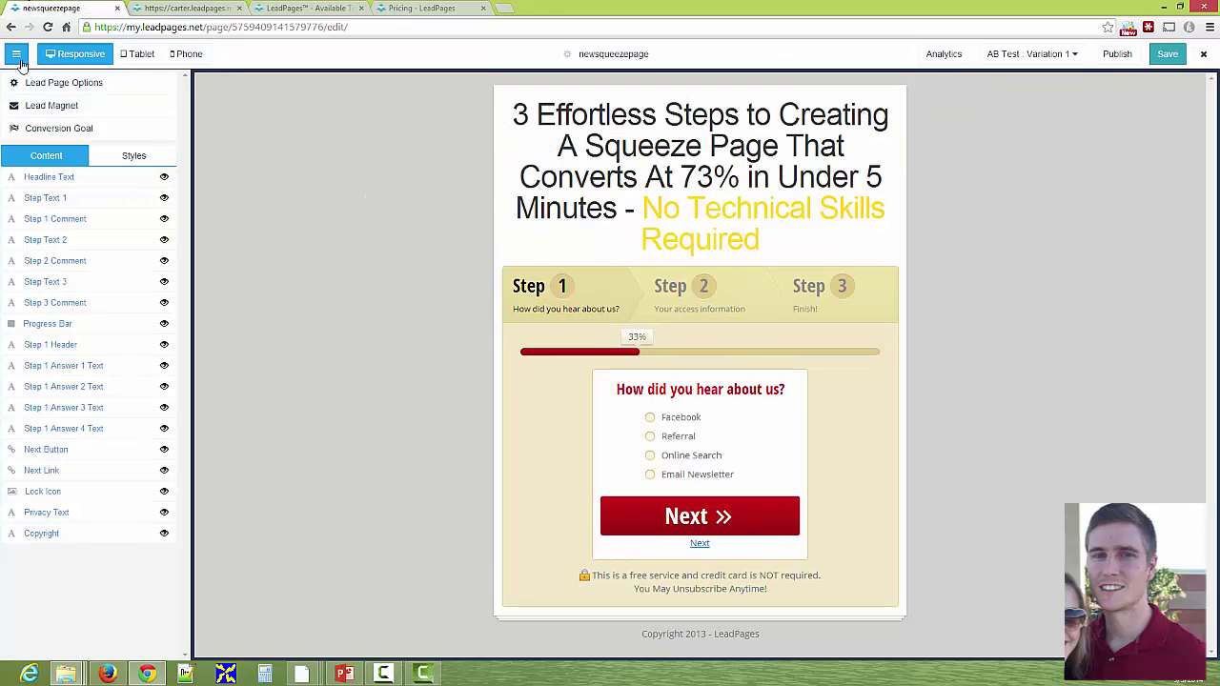
pyautogui.click(134, 57)
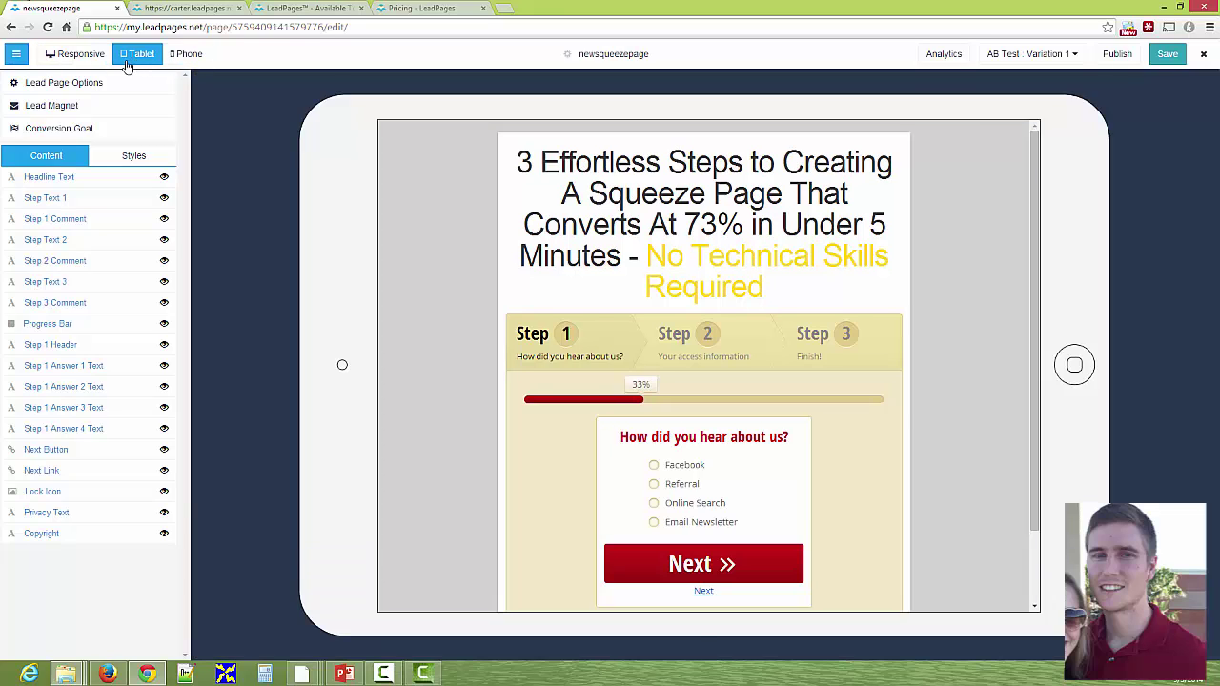
pyautogui.click(185, 55)
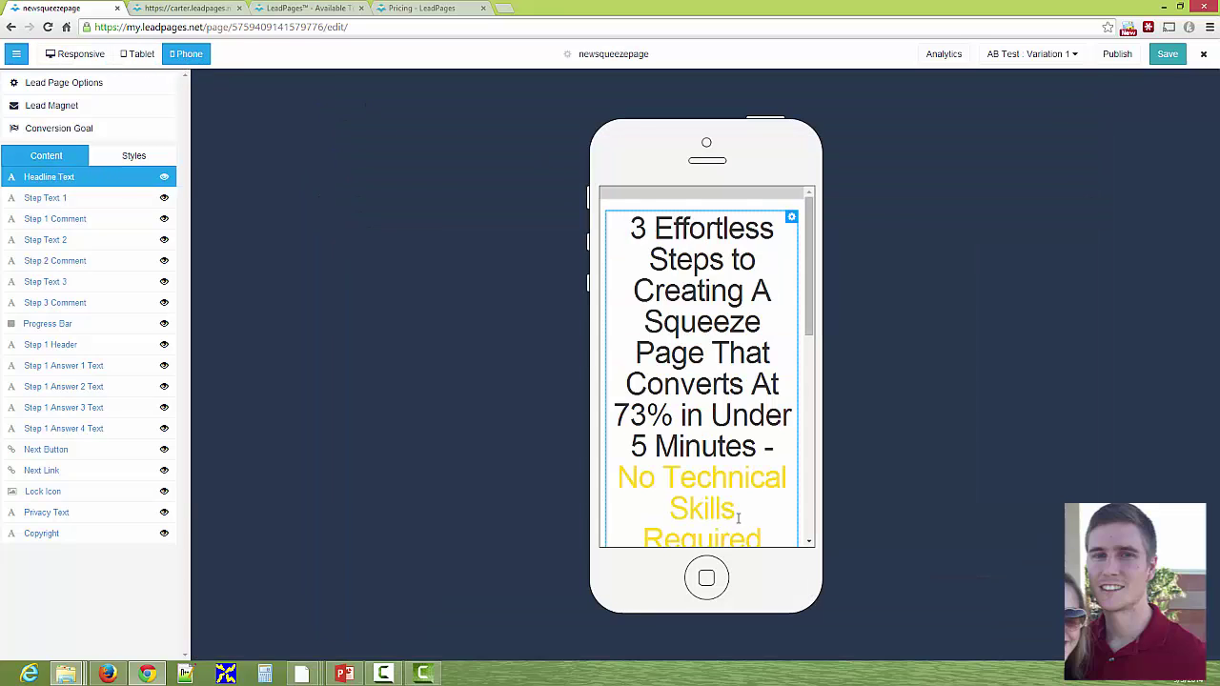
pyautogui.click(136, 54)
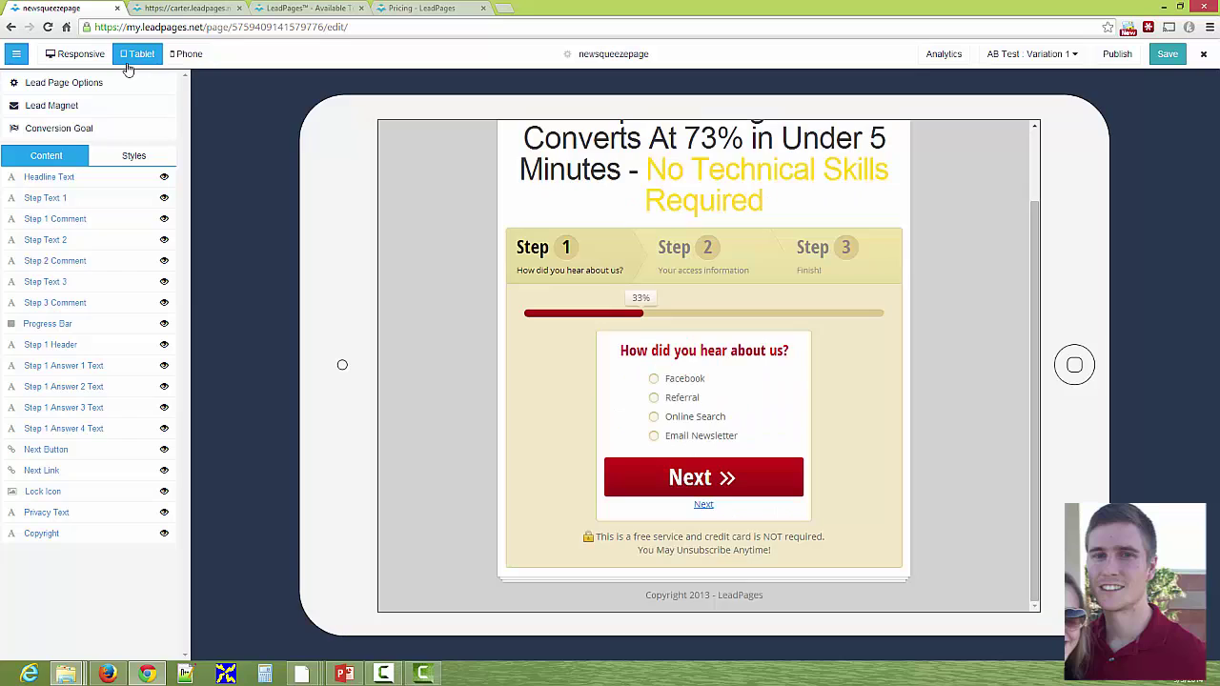
pyautogui.click(80, 54)
pyautogui.click(186, 54)
pyautogui.scroll(-3, 628, 331)
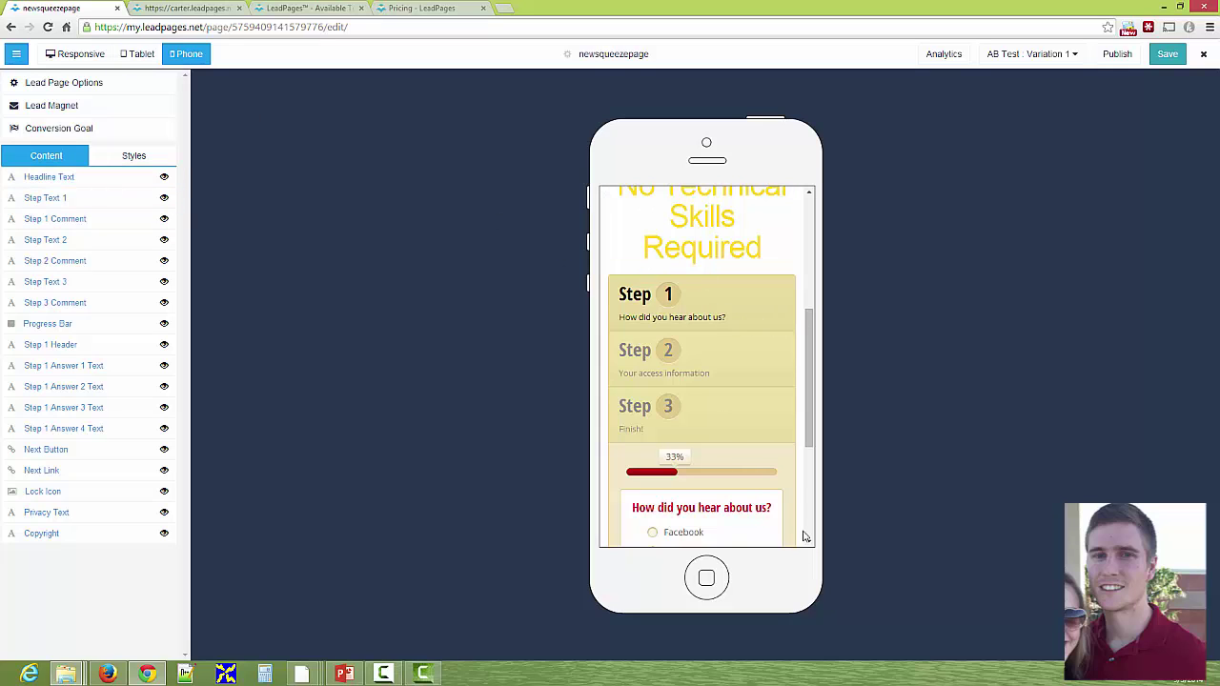
pyautogui.moveTo(809, 427); pyautogui.dragTo(808, 354)
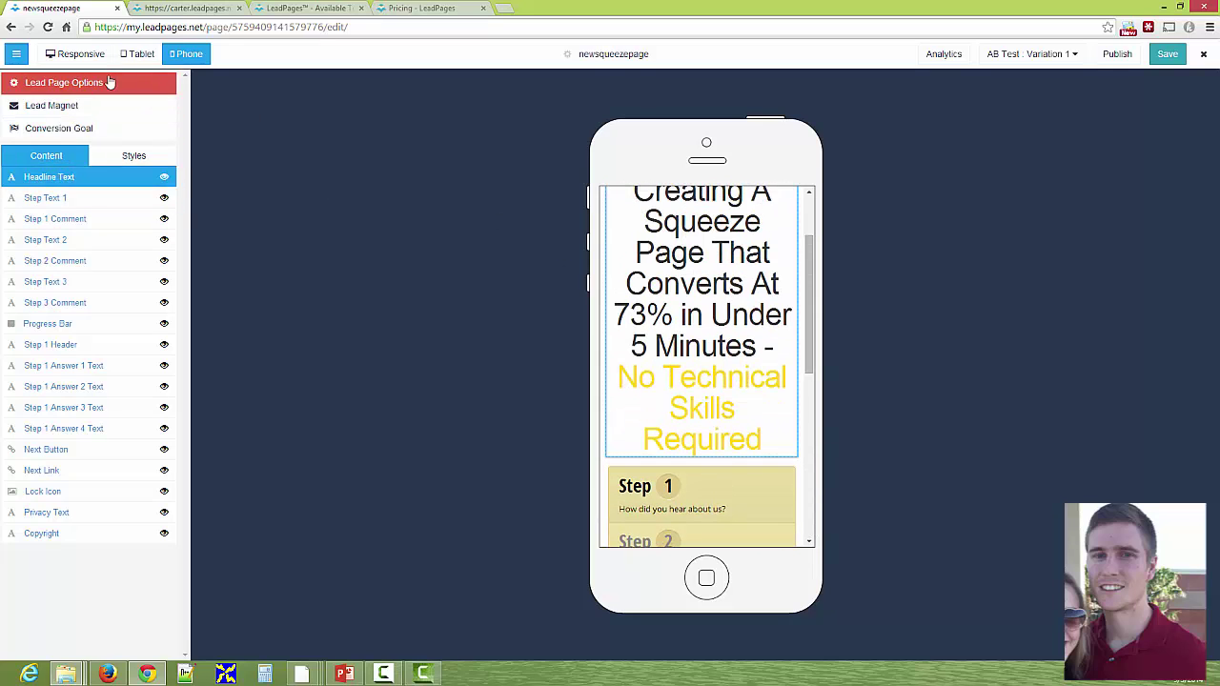
pyautogui.click(139, 55)
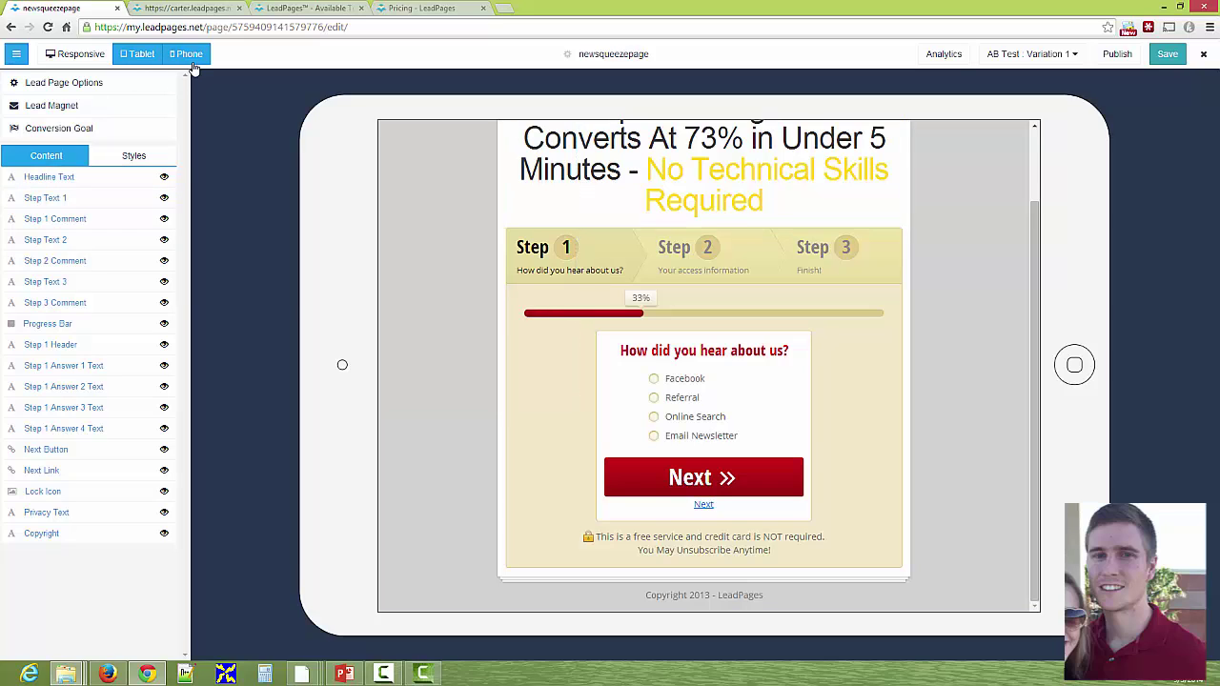
pyautogui.hotkey('ctrl', 'Tab')
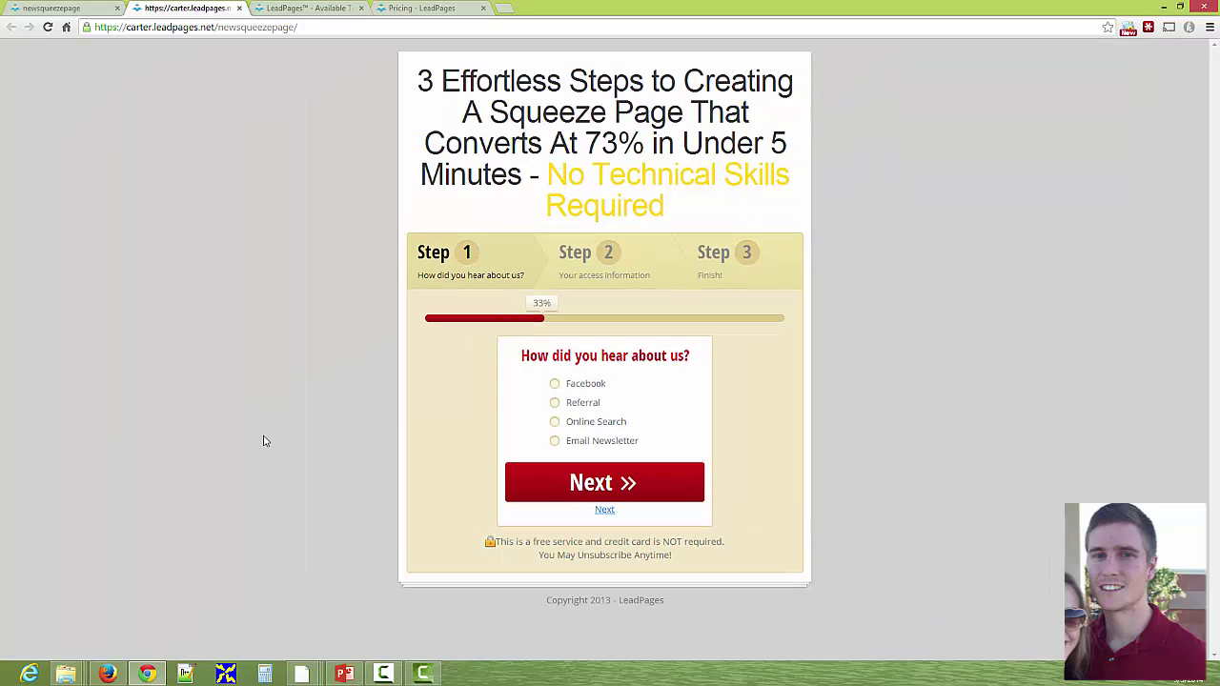